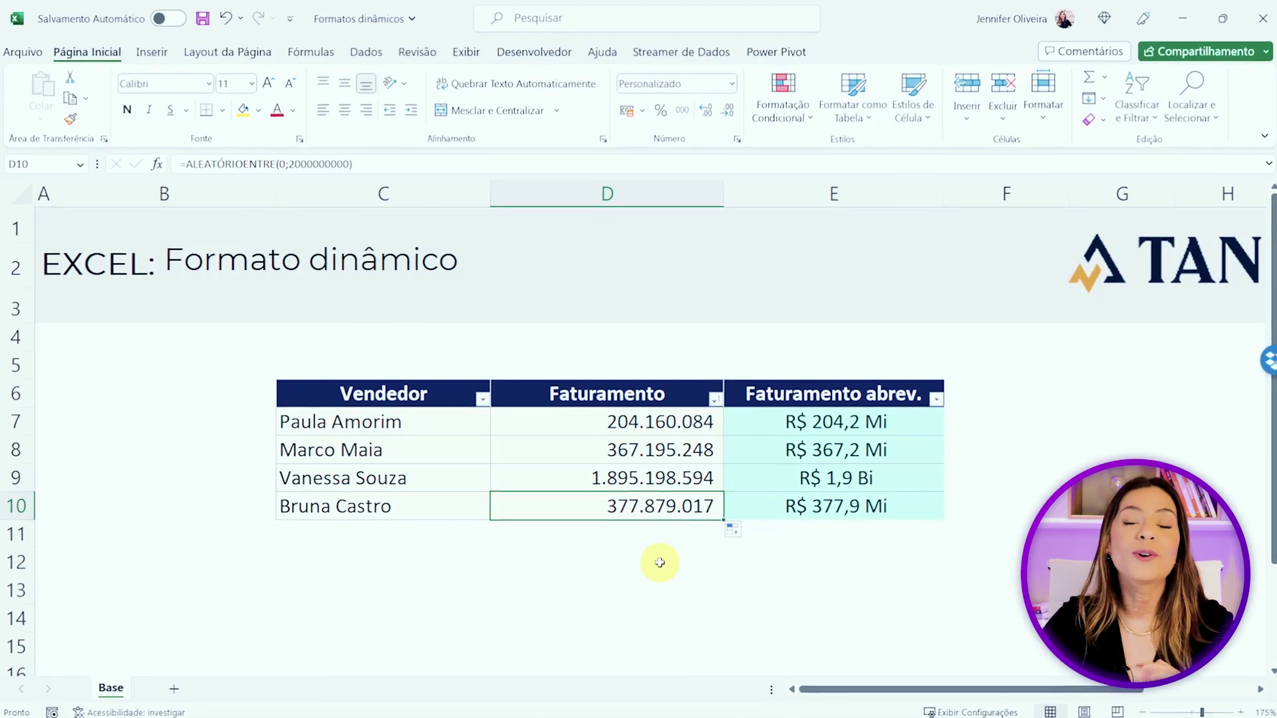
Recalculate the ALEATÓRIOENTRE revenues until the abbreviations switch between R$ 936,9 Mi and R$ 1,1 Bi.
{"action": "key", "text": "F9"}
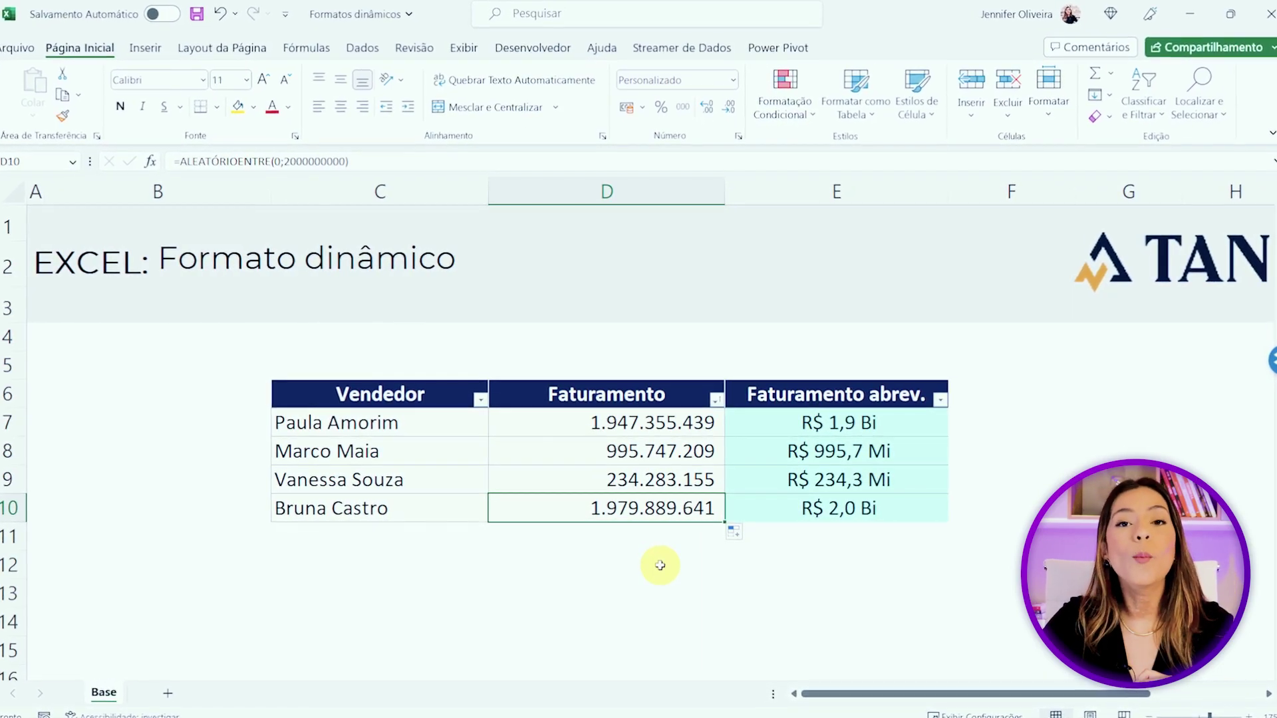
{"action": "key", "text": "F9"}
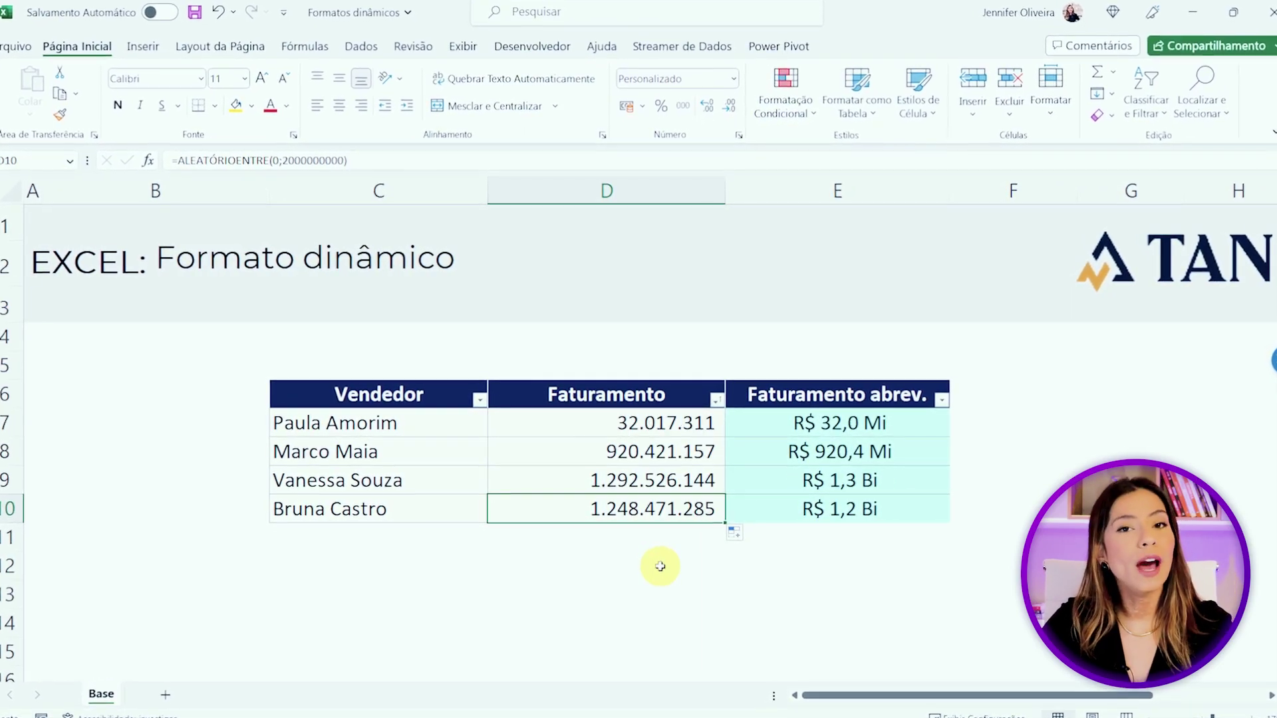
{"action": "key", "text": "F9"}
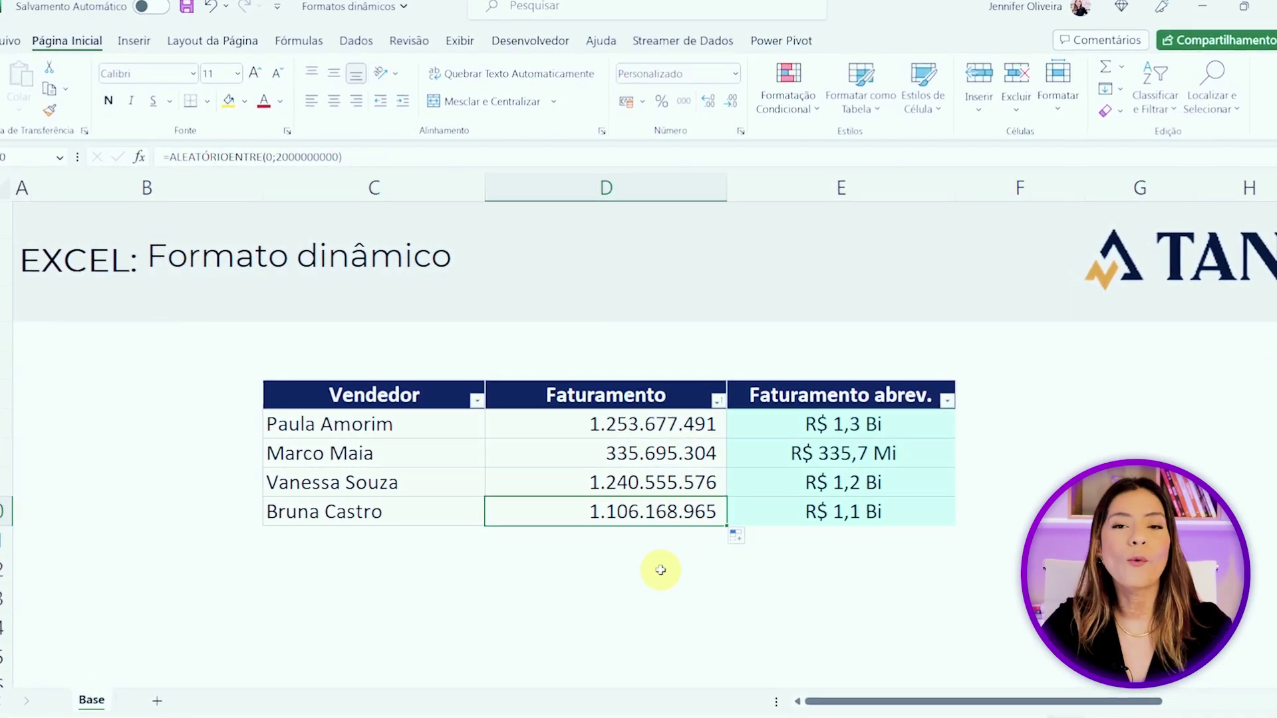
{"action": "key", "text": "F9"}
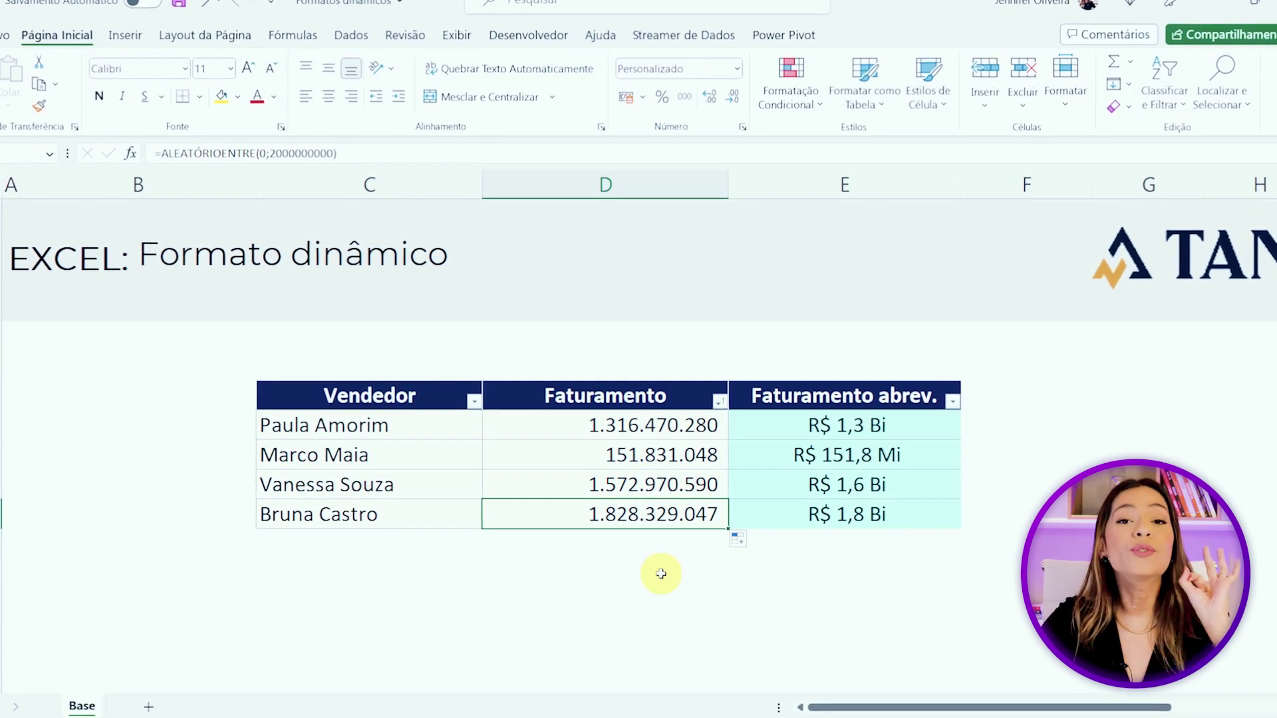
{"action": "key", "text": "F9"}
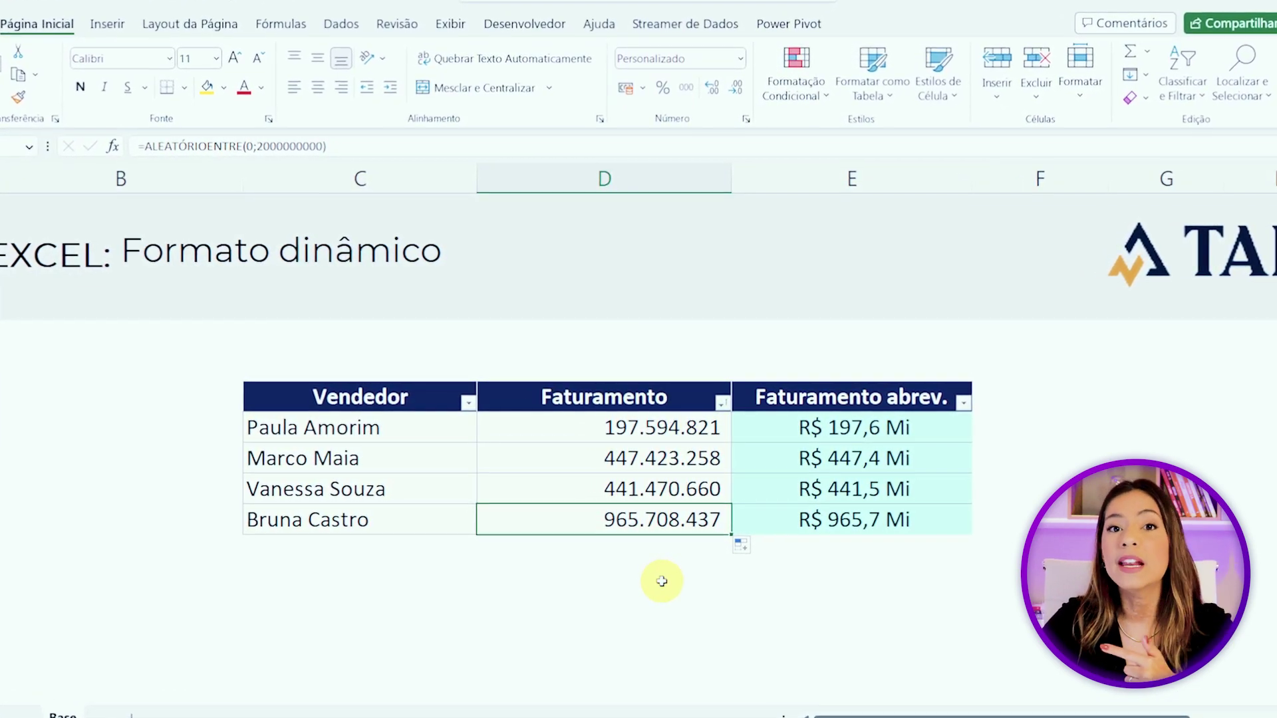
{"action": "key", "text": "F9"}
{"action": "key", "text": "F9"}
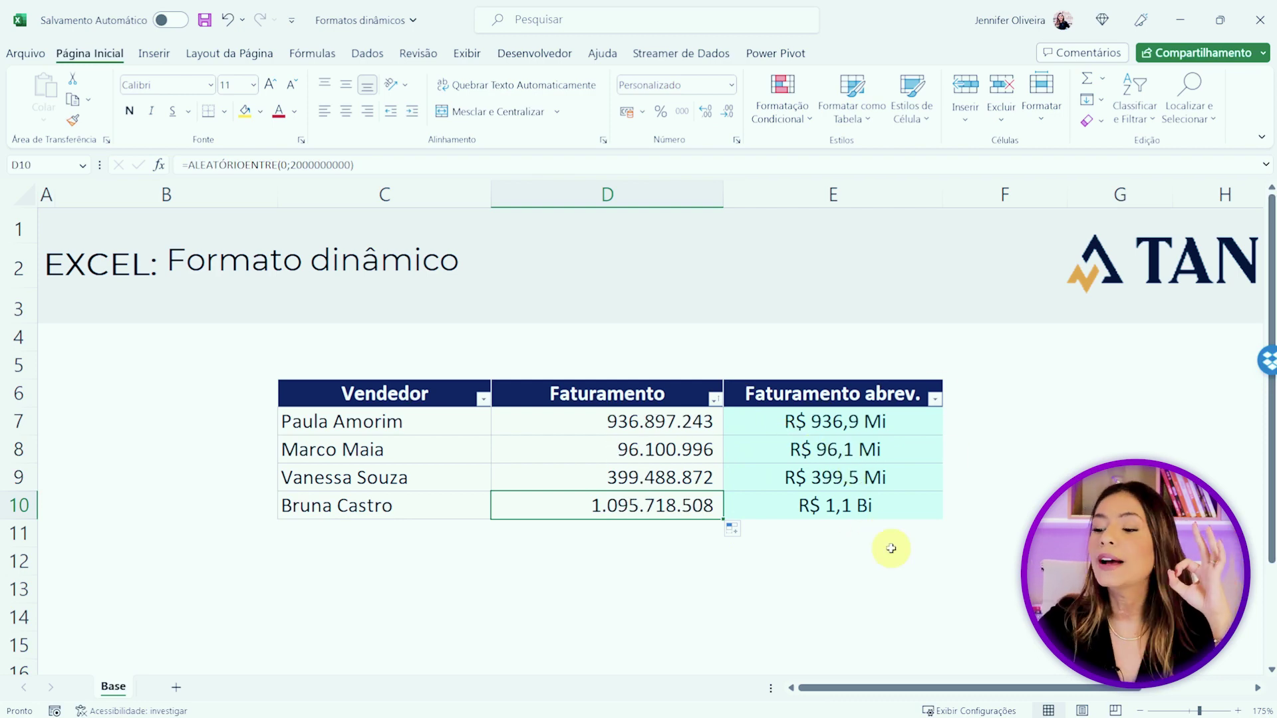
Recalculate the revenues twice more and select the values in columns D and E.
{"action": "scroll", "coordinate": [871, 611], "scroll_direction": "up", "scroll_amount": 3, "text": "ctrl"}
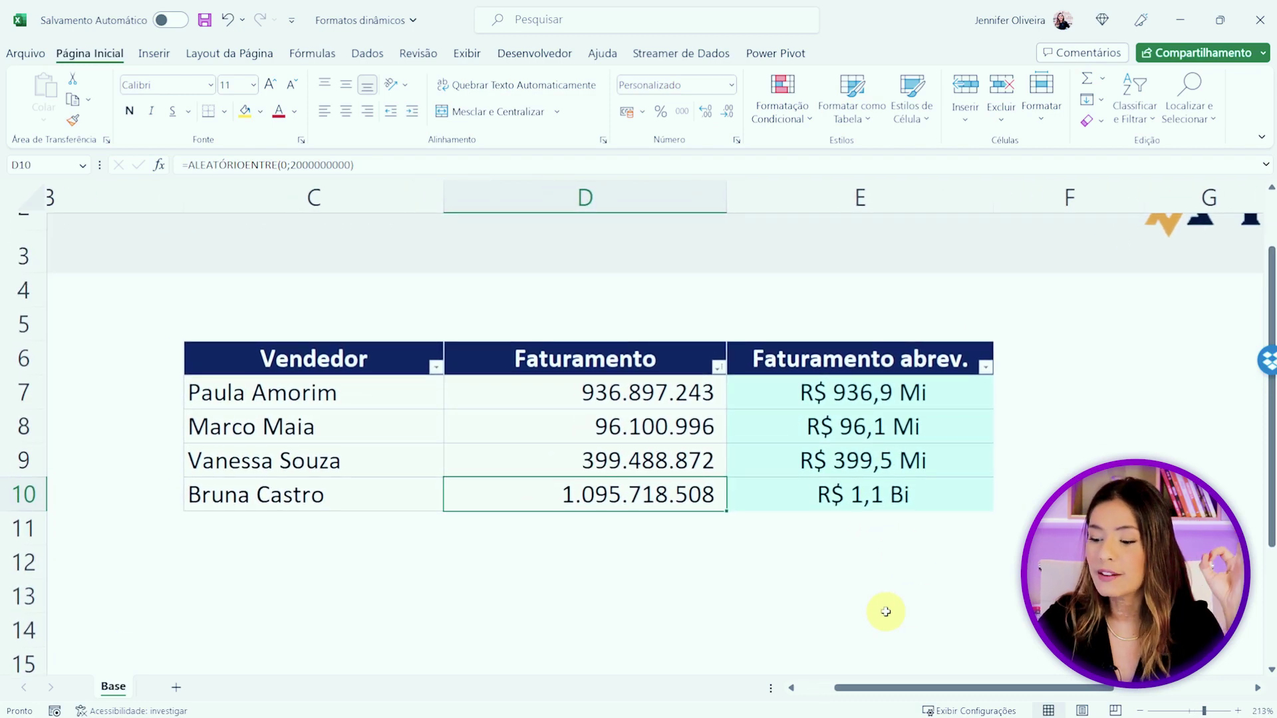
{"action": "key", "text": "F9"}
{"action": "key", "text": "F9"}
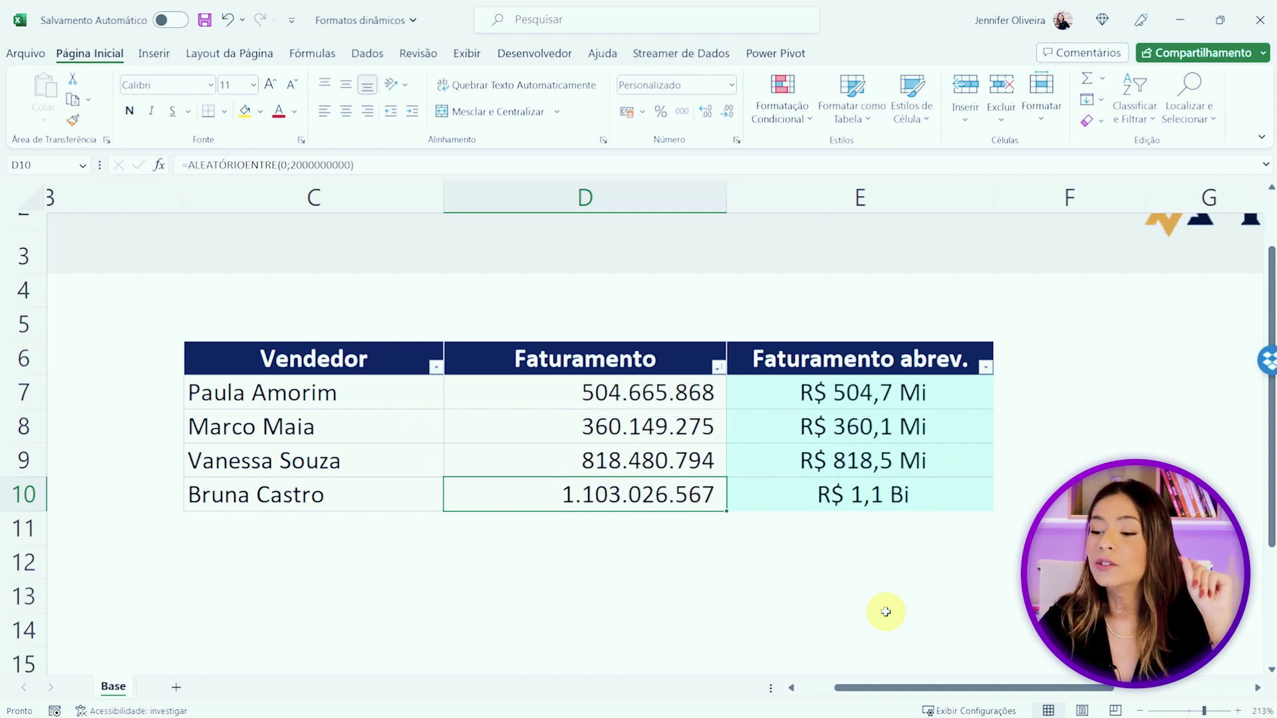
{"action": "key", "text": "F9"}
{"action": "mouse_move", "coordinate": [677, 396]}
{"action": "left_mouse_down"}
{"action": "mouse_move", "coordinate": [682, 517]}
{"action": "mouse_move", "coordinate": [681, 504]}
{"action": "left_mouse_up"}
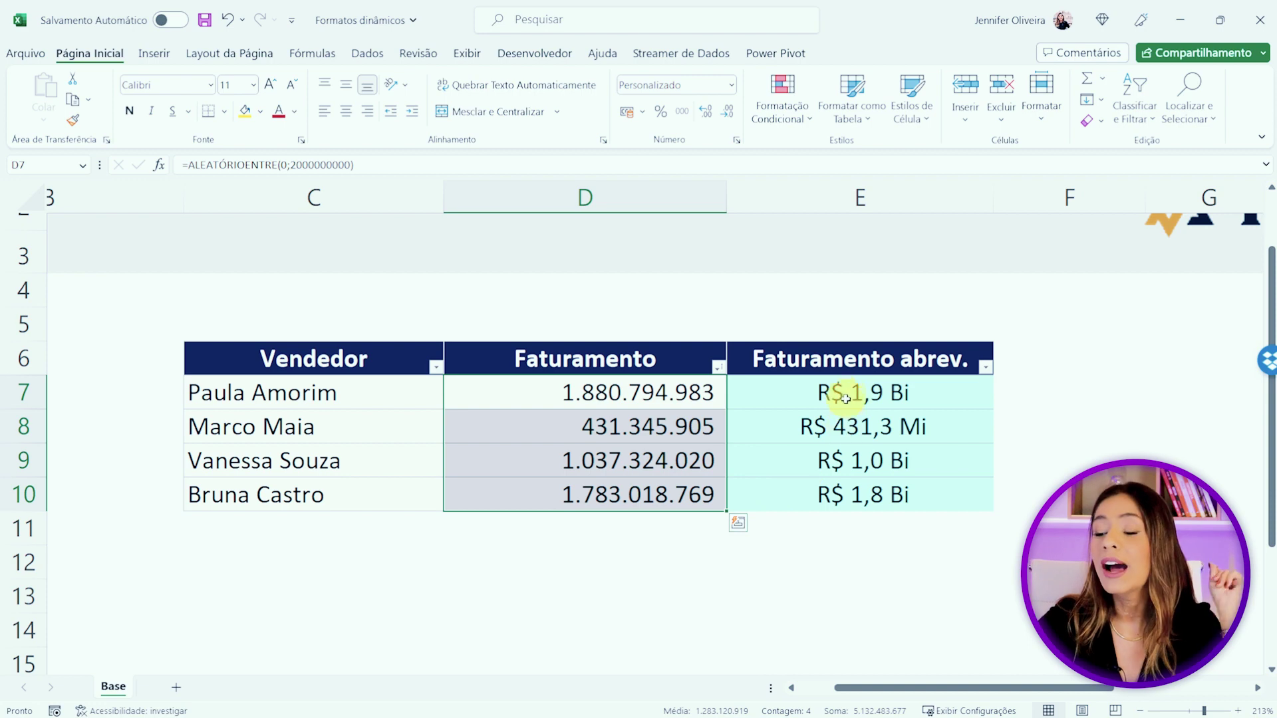
{"action": "left_click_drag", "start_coordinate": [845, 403], "coordinate": [847, 490]}
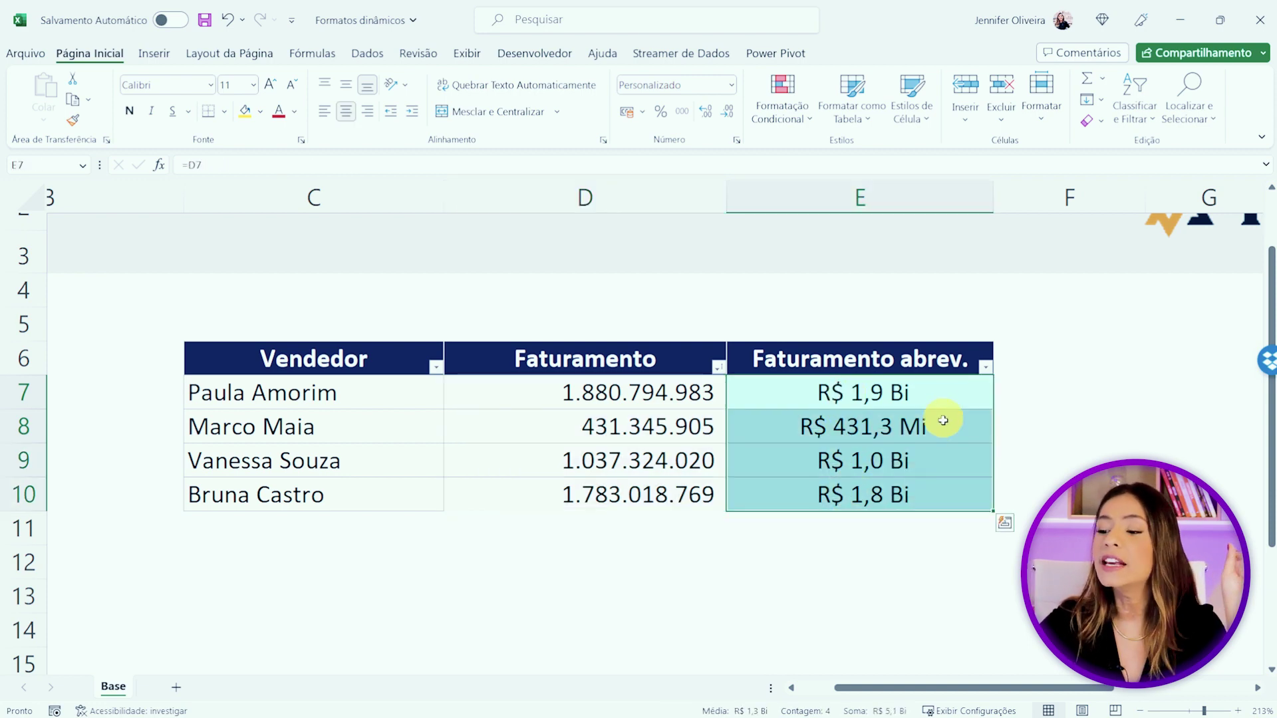
Replace D7 with the fixed value 122.345 so E7 reads R$ 122,3 Mil.
{"action": "left_click", "coordinate": [654, 395]}
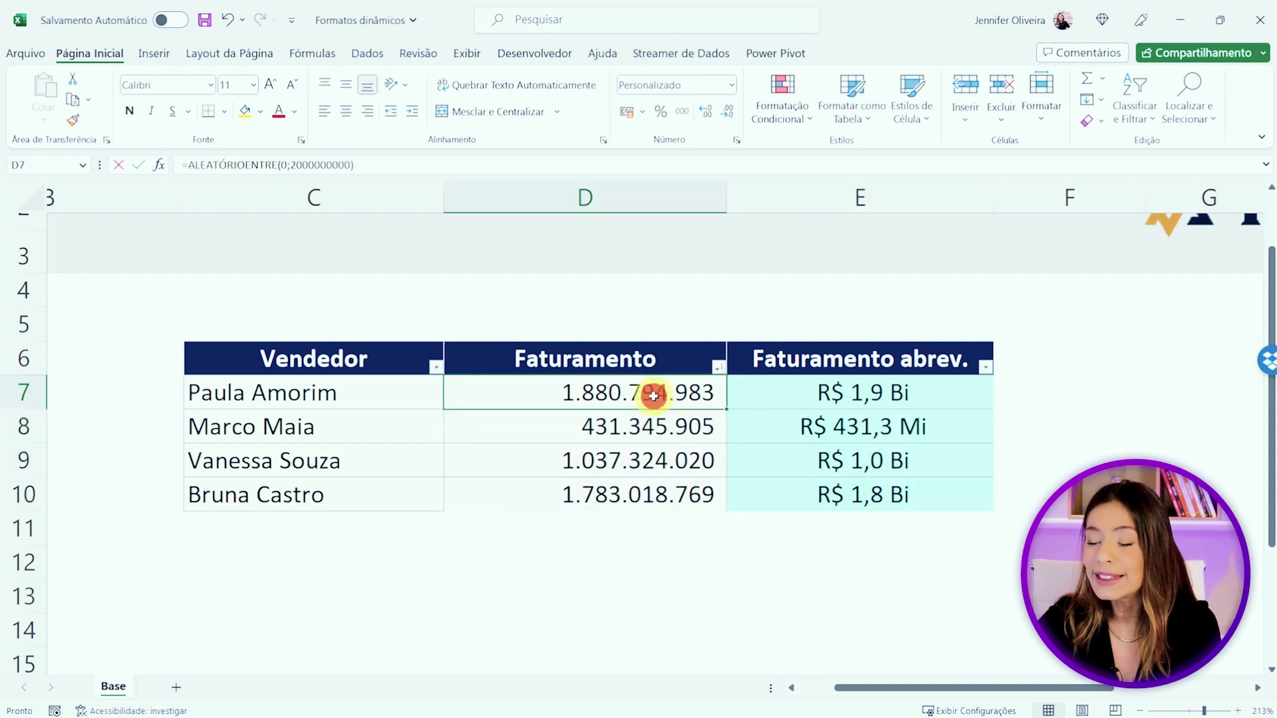
{"action": "type", "text": "122.345"}
{"action": "key", "text": "Return"}
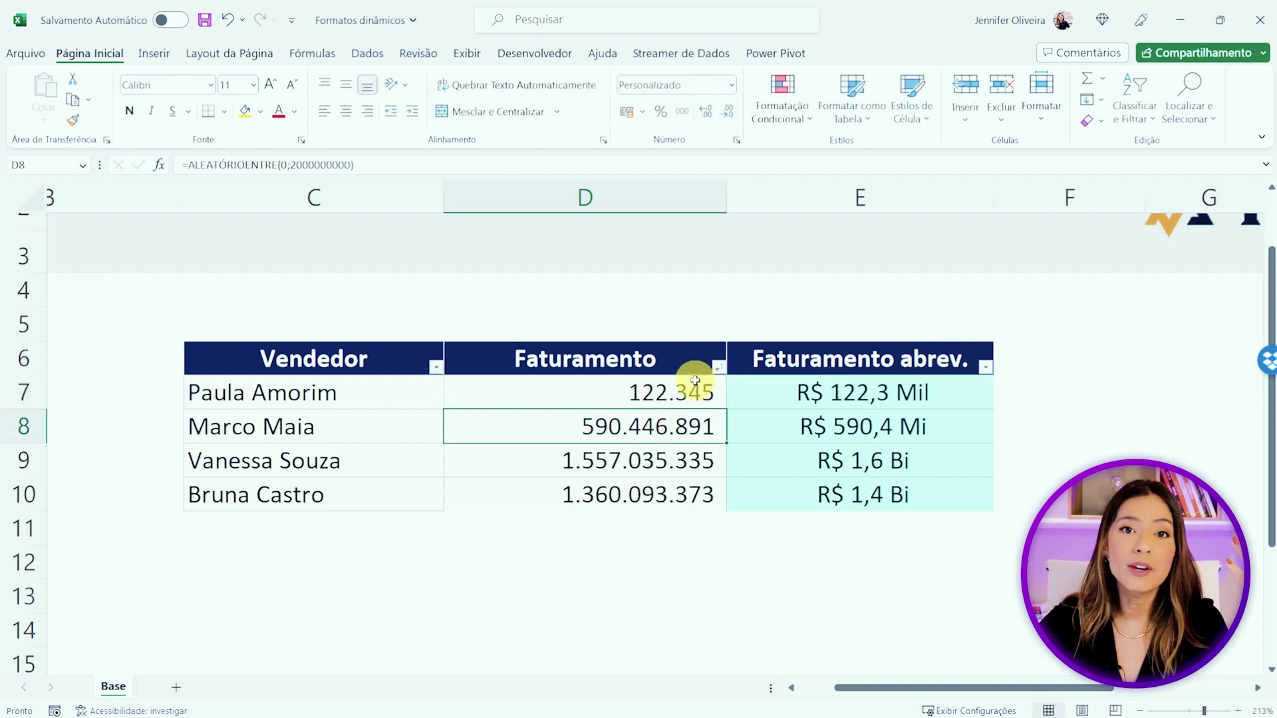
{"action": "left_click", "coordinate": [861, 383]}
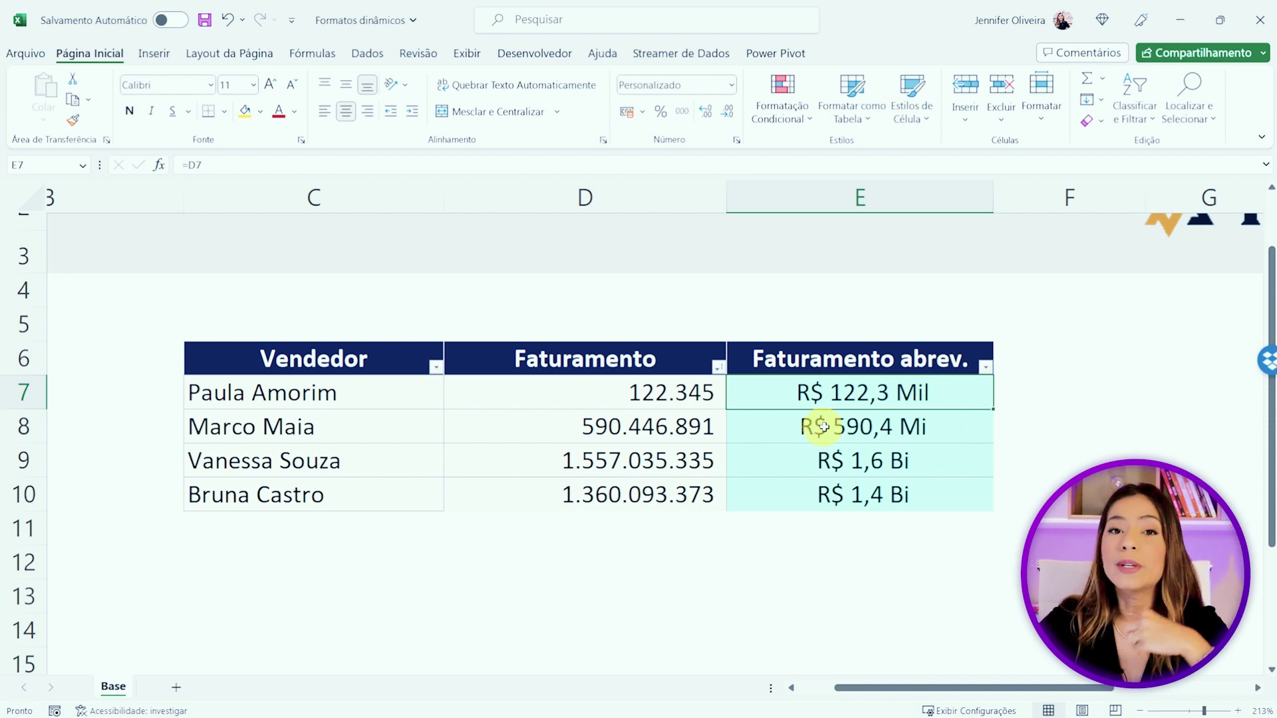
{"action": "left_click_drag", "start_coordinate": [679, 393], "coordinate": [628, 493]}
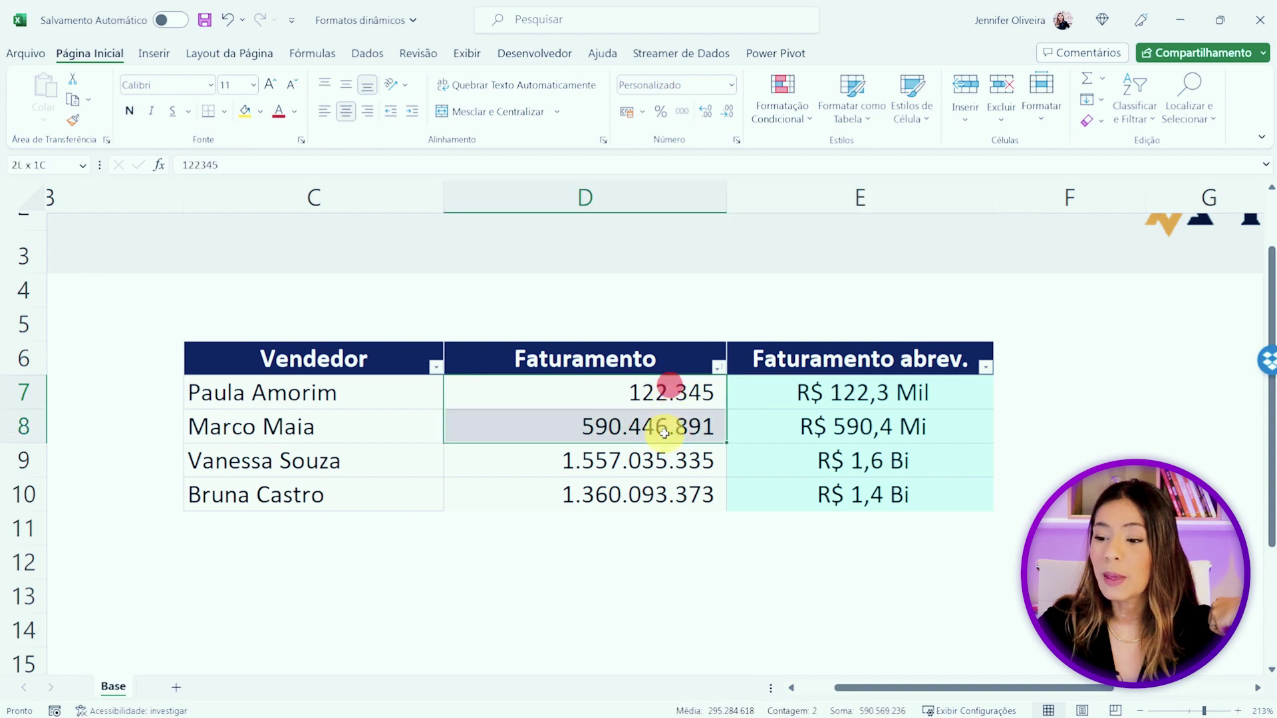
Paste D7:D10 back as values and prefix D10 with 3 so it reads R$ 3,3 Bi.
{"action": "key", "text": "ctrl+c"}
{"action": "right_click", "coordinate": [624, 392]}
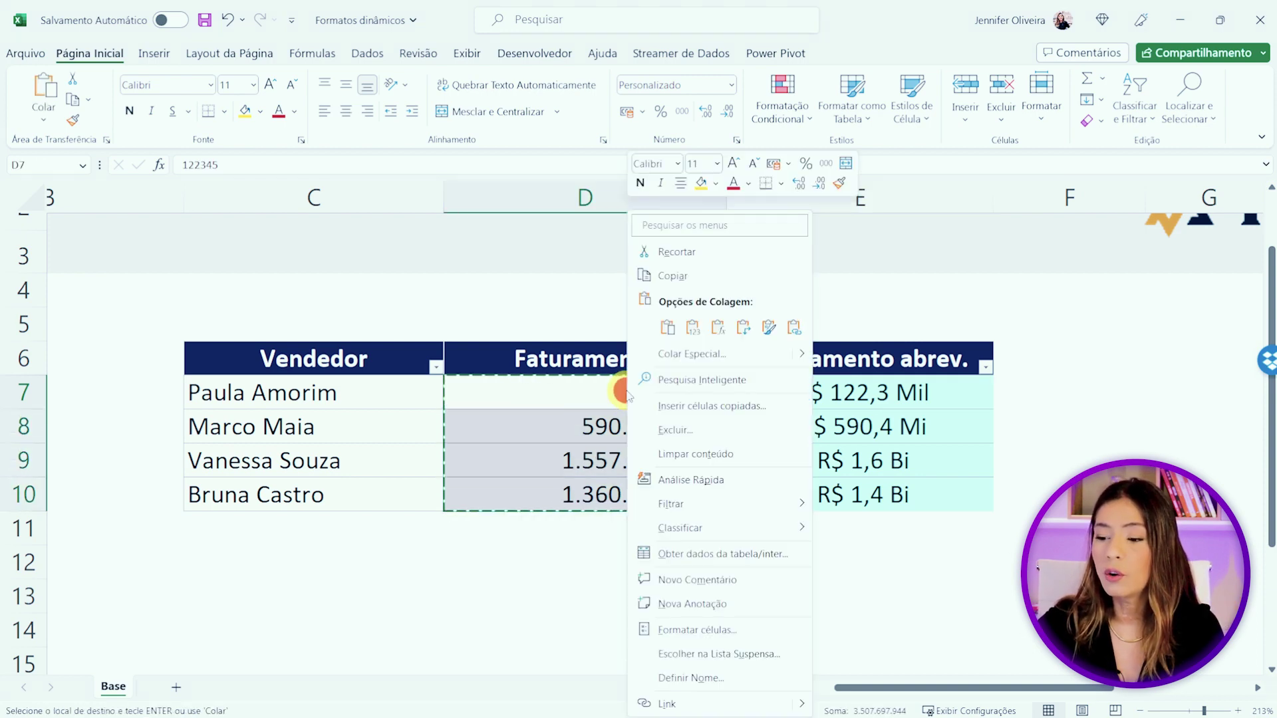
{"action": "left_click", "coordinate": [694, 331]}
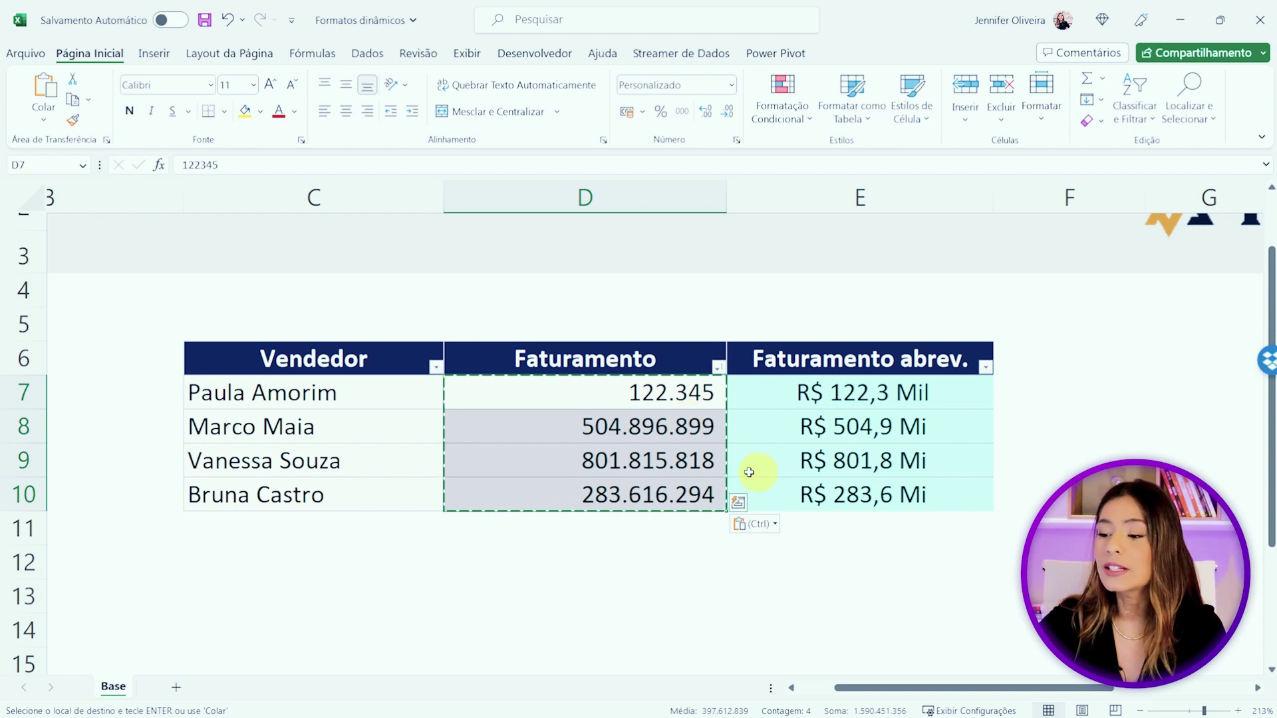
{"action": "left_click", "coordinate": [665, 494]}
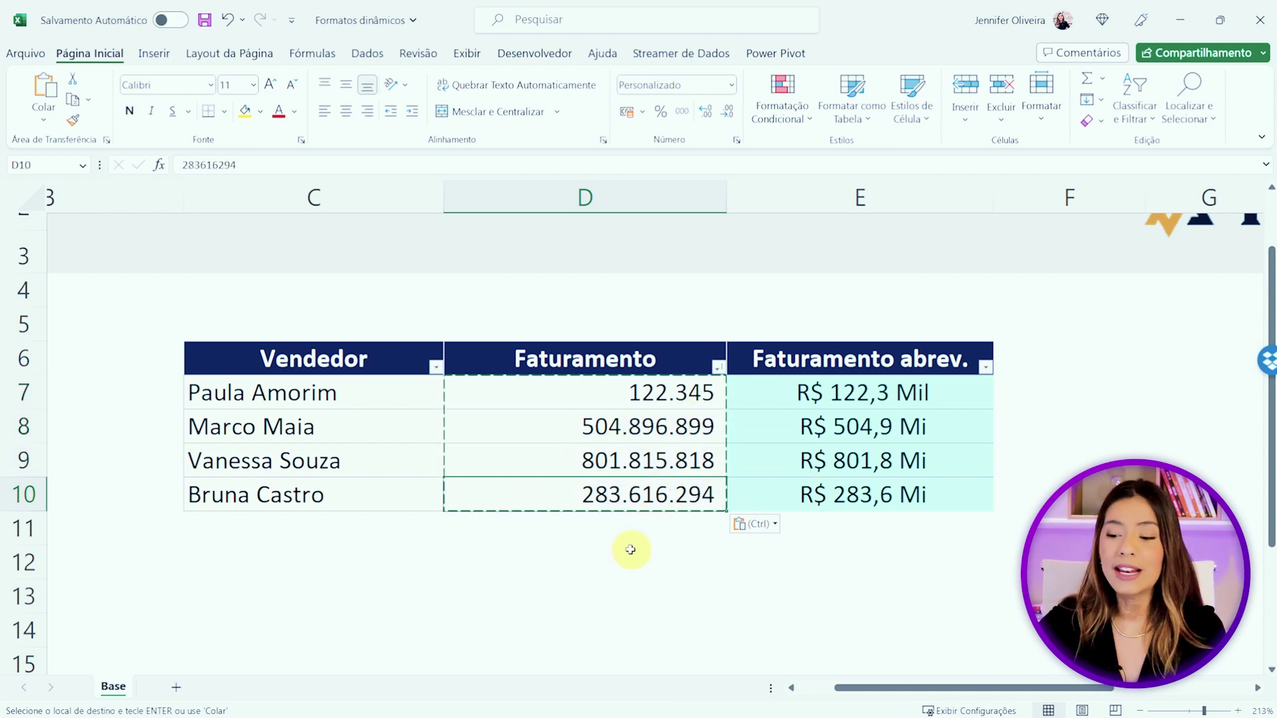
{"action": "double_click", "coordinate": [599, 500]}
{"action": "type", "text": "3"}
{"action": "key", "text": "Return"}
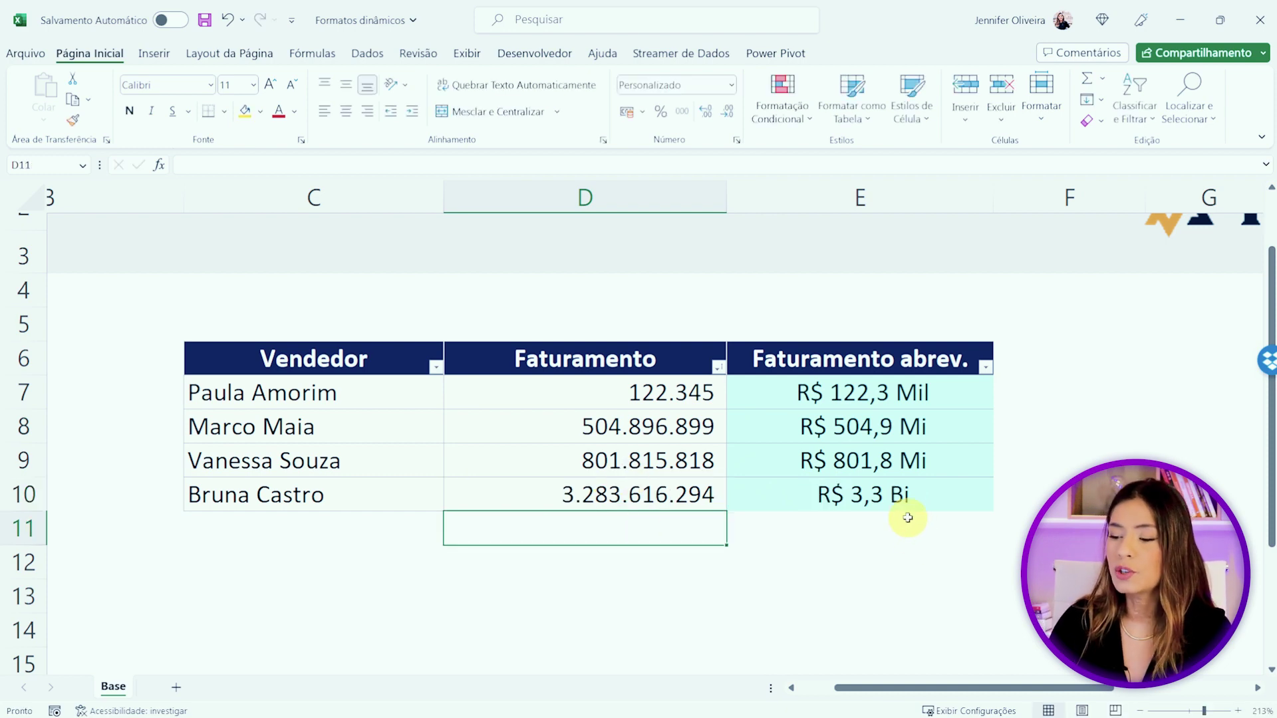
Inspect the column E abbreviation formulas, confirming E8 references D8.
{"action": "left_click", "coordinate": [898, 499]}
{"action": "left_click", "coordinate": [625, 597]}
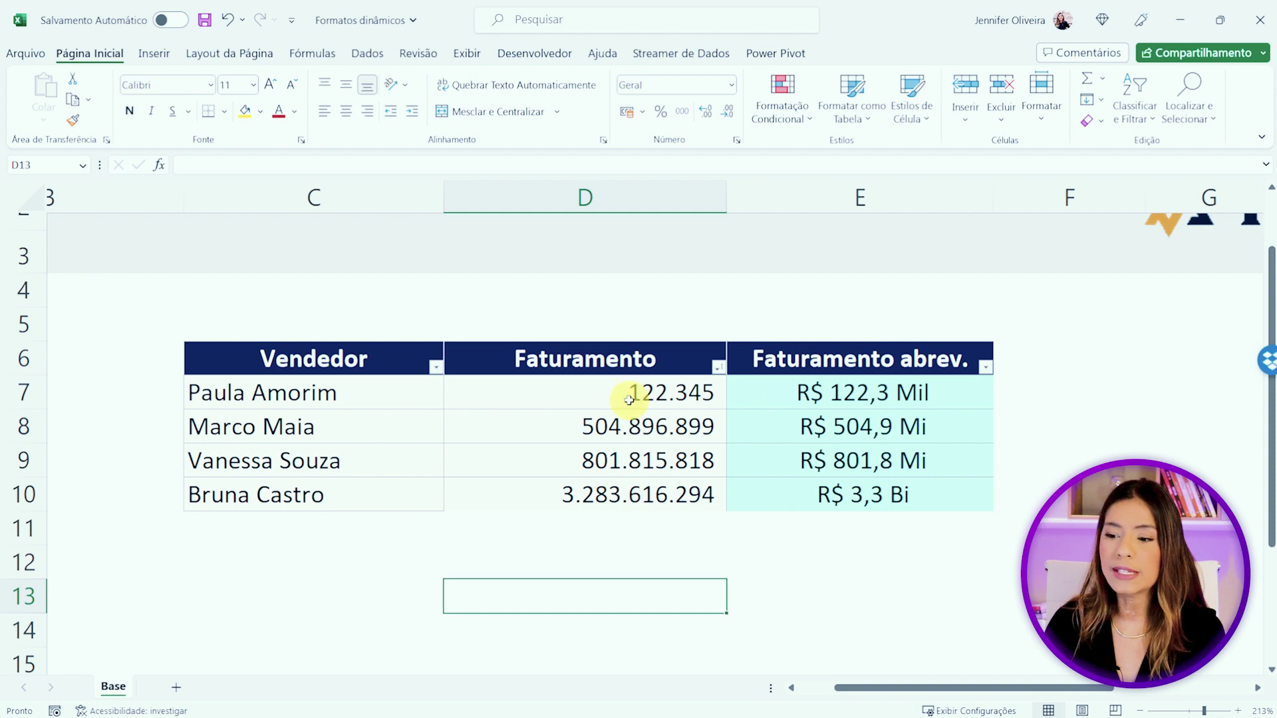
{"action": "left_click_drag", "start_coordinate": [628, 400], "coordinate": [615, 483]}
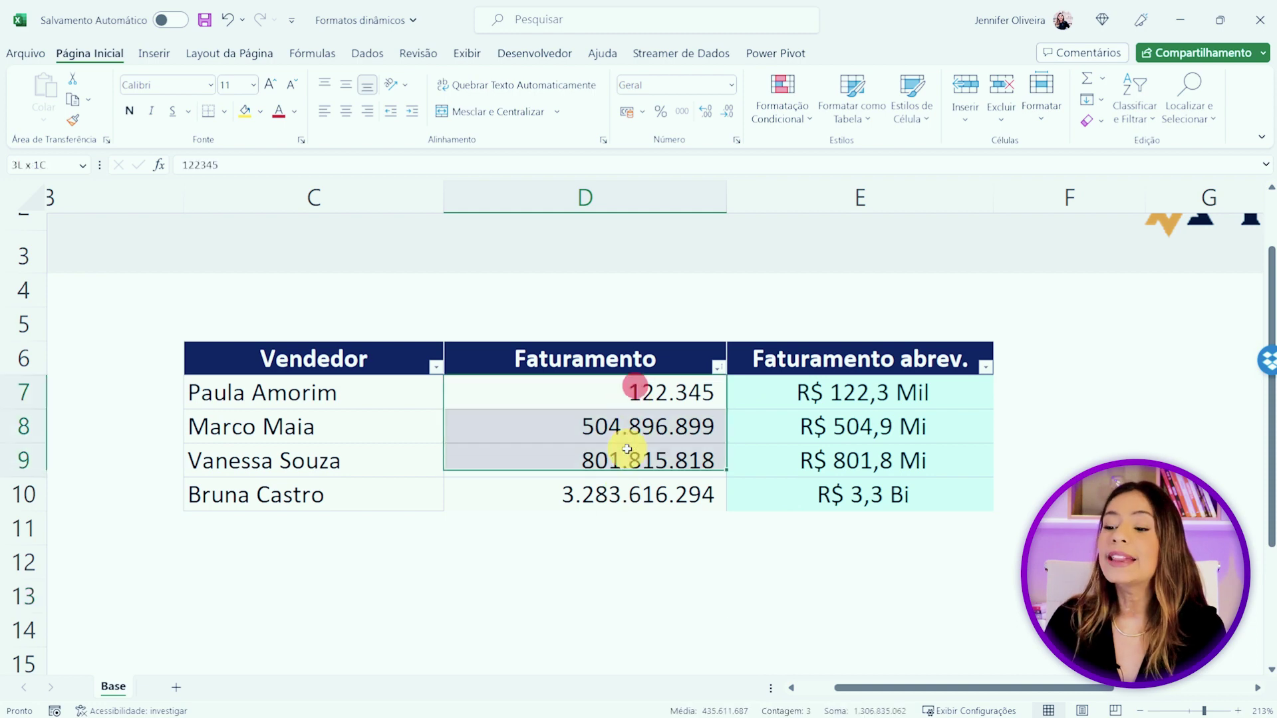
{"action": "left_click", "coordinate": [878, 384]}
{"action": "key", "text": "F2"}
{"action": "key", "text": "Escape"}
{"action": "double_click", "coordinate": [847, 424]}
{"action": "left_click_drag", "start_coordinate": [601, 391], "coordinate": [570, 493]}
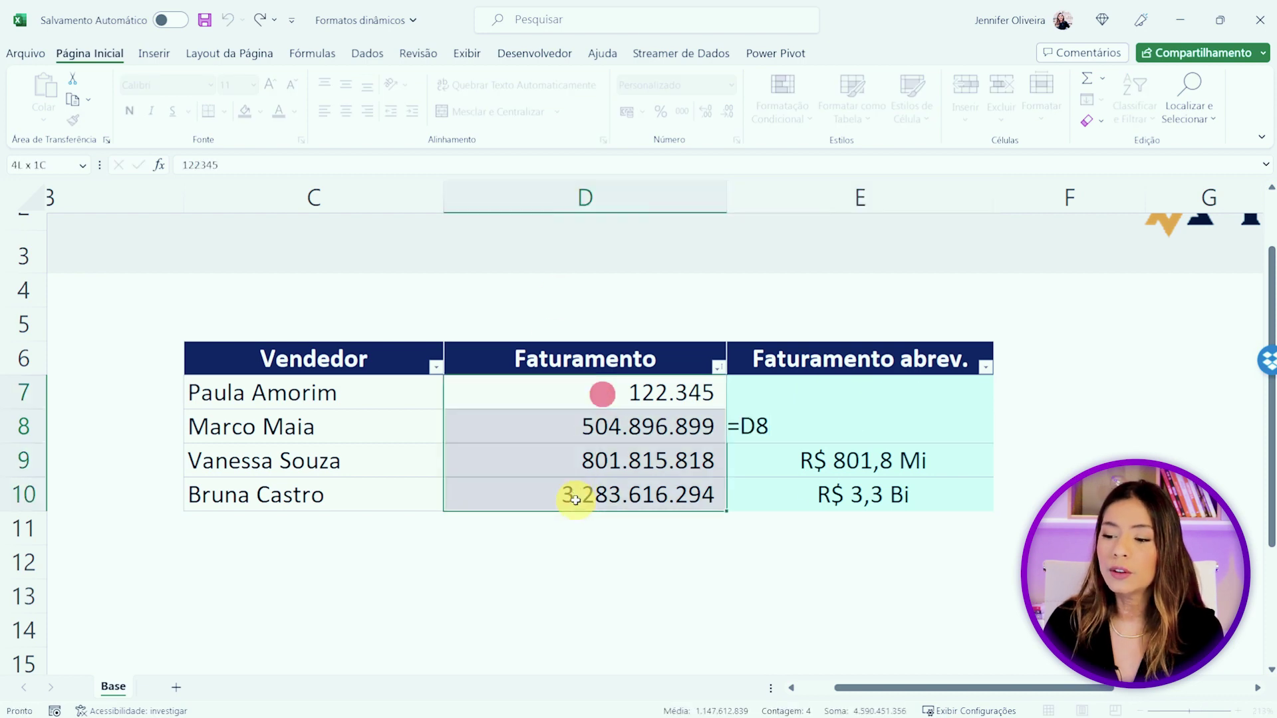
{"action": "left_click", "coordinate": [873, 375]}
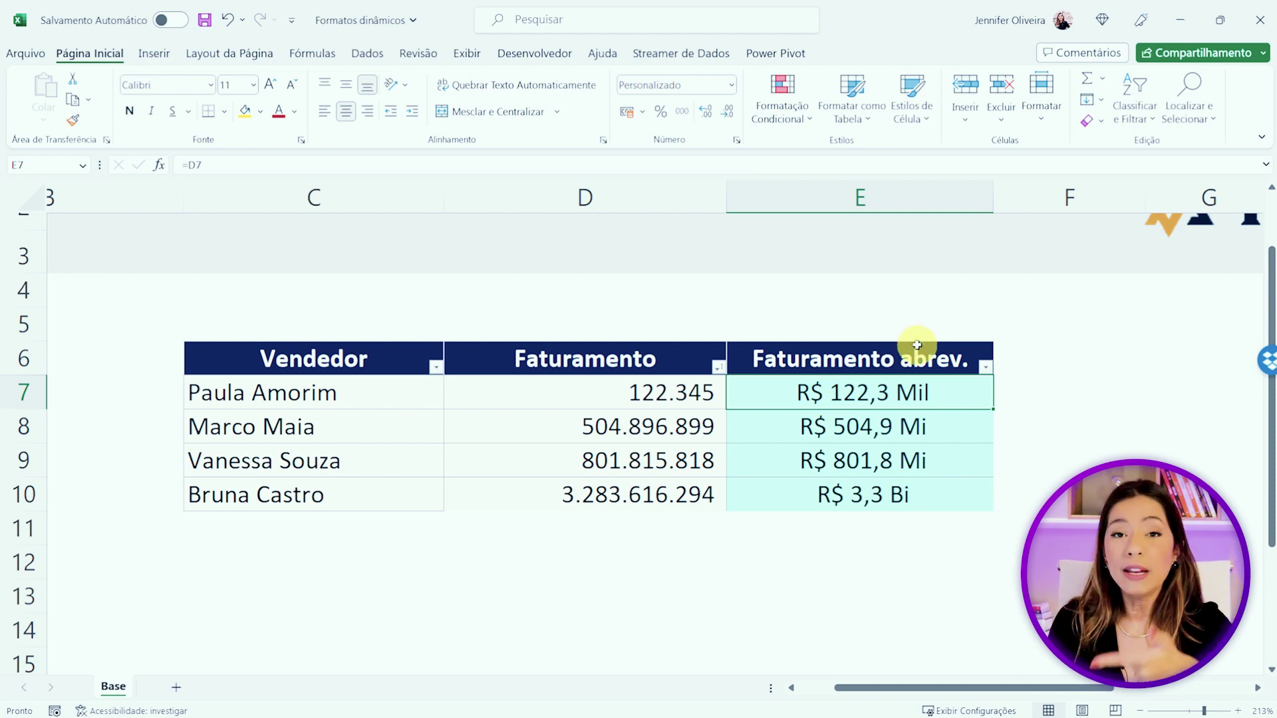
{"action": "left_click", "coordinate": [1026, 381]}
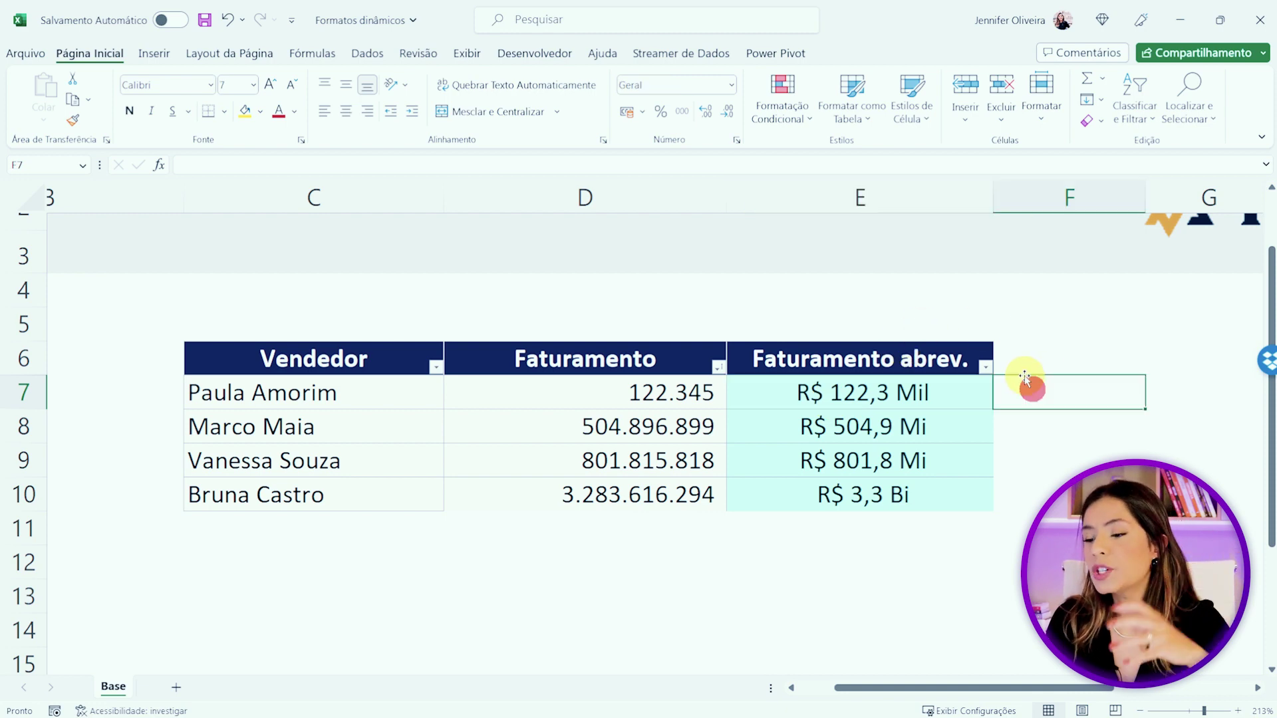
{"action": "scroll", "coordinate": [919, 369], "scroll_direction": "up", "scroll_amount": 3, "text": "ctrl"}
{"action": "scroll", "coordinate": [918, 369], "scroll_direction": "up", "scroll_amount": 2, "text": "ctrl"}
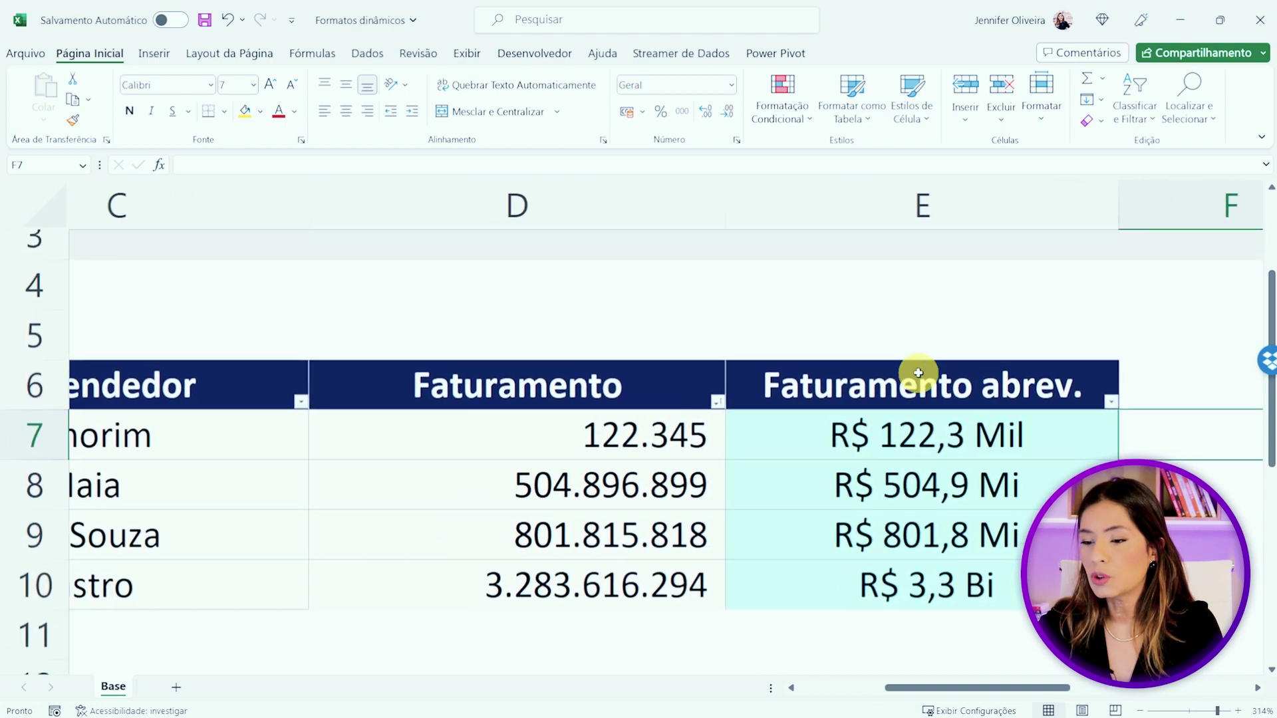
{"action": "scroll", "coordinate": [919, 371], "scroll_direction": "up", "scroll_amount": 2, "text": "ctrl"}
{"action": "scroll", "coordinate": [919, 373], "scroll_direction": "right", "scroll_amount": 3}
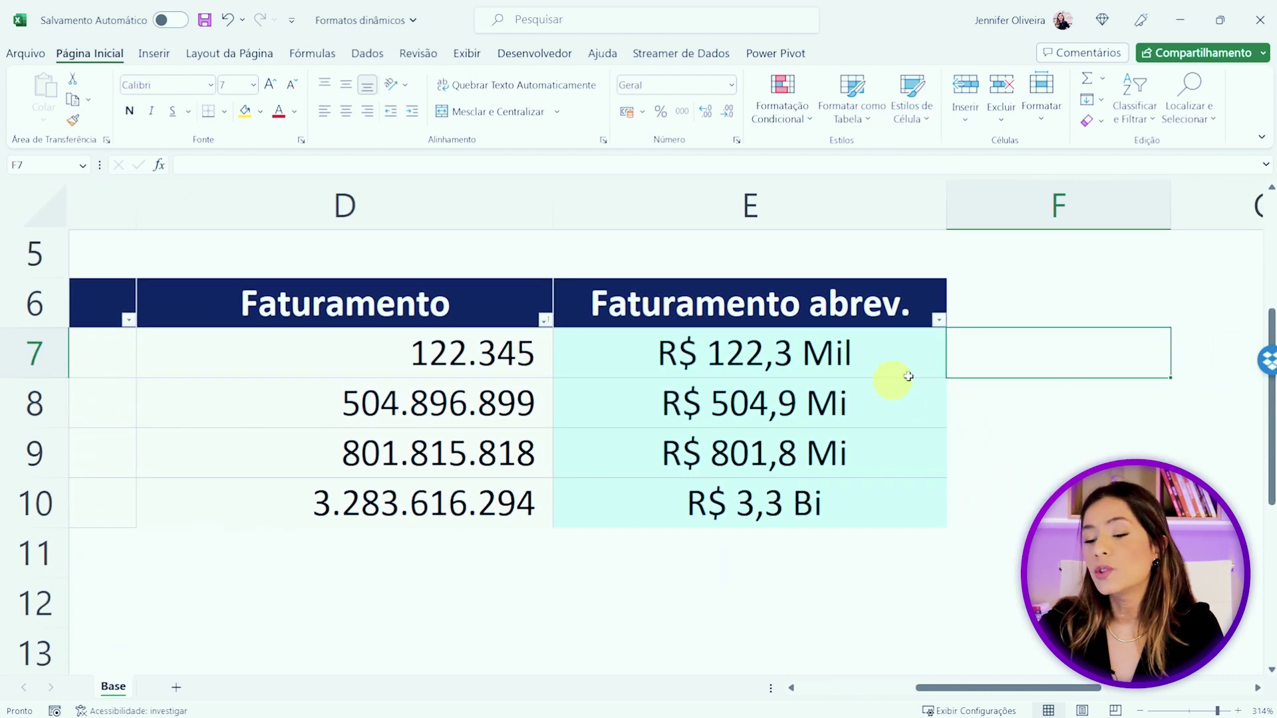
{"action": "left_click", "coordinate": [455, 338]}
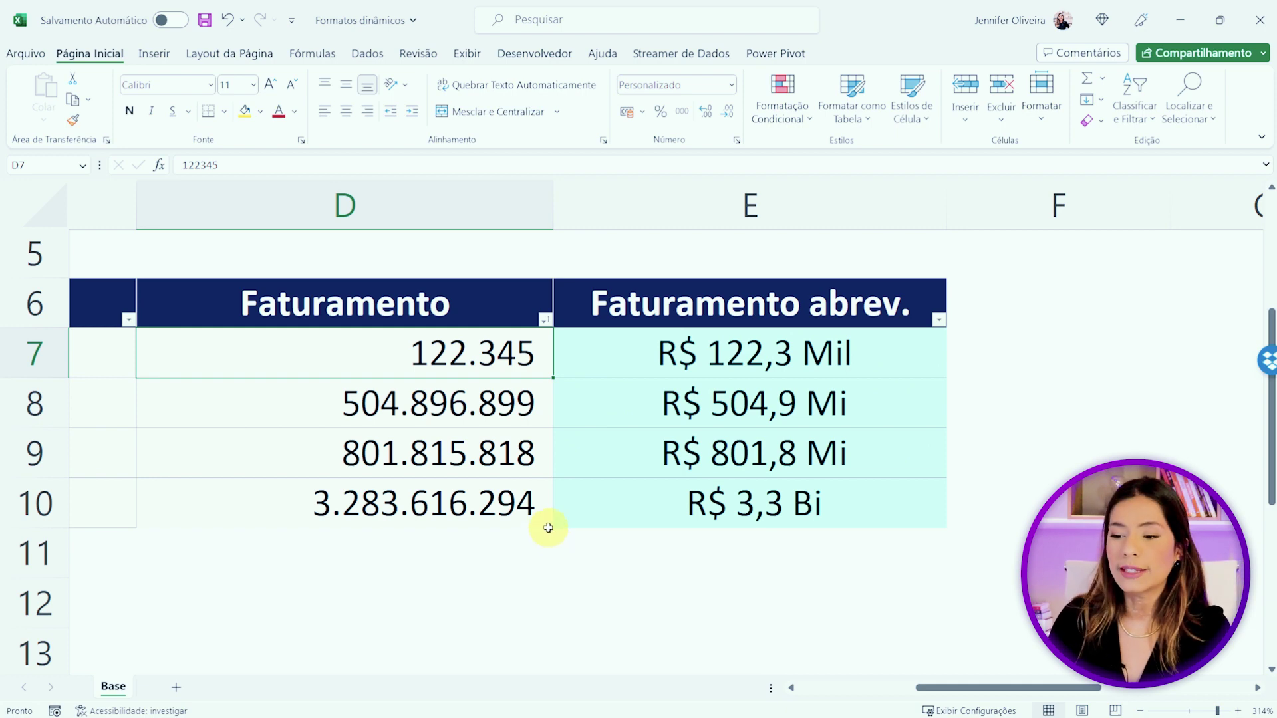
{"action": "left_click", "coordinate": [737, 352]}
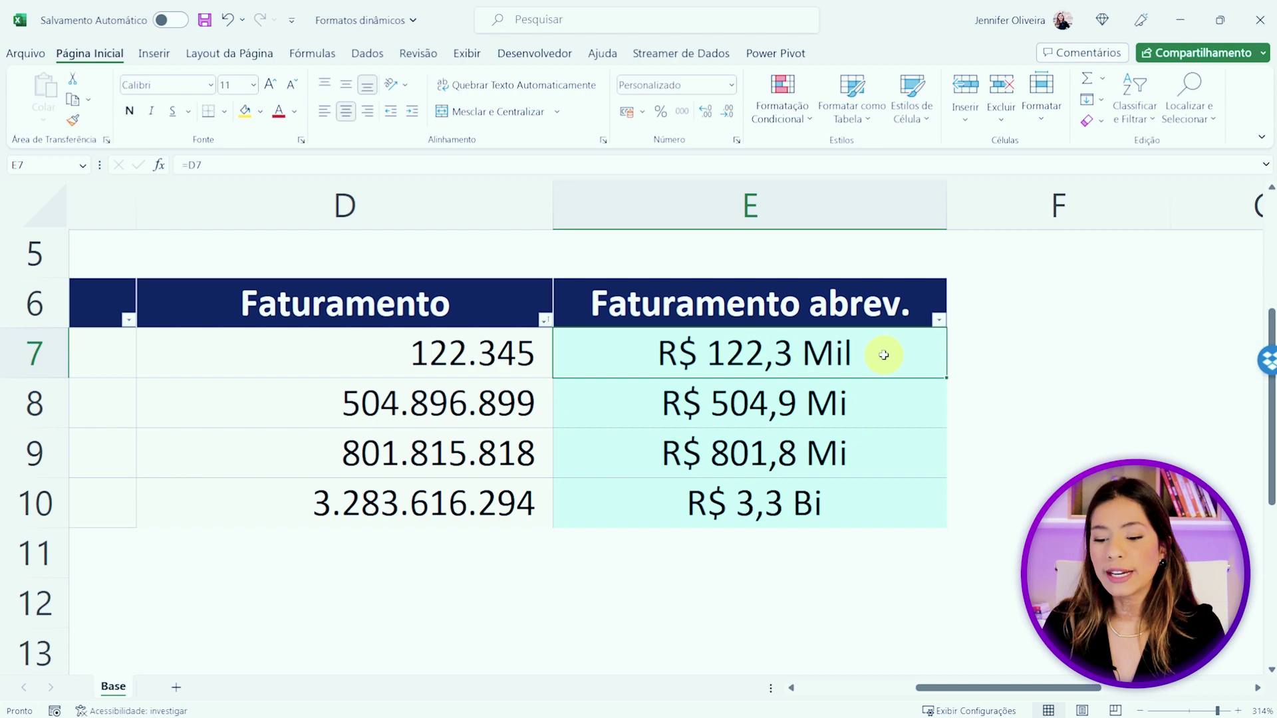
{"action": "left_click_drag", "start_coordinate": [785, 319], "coordinate": [892, 379]}
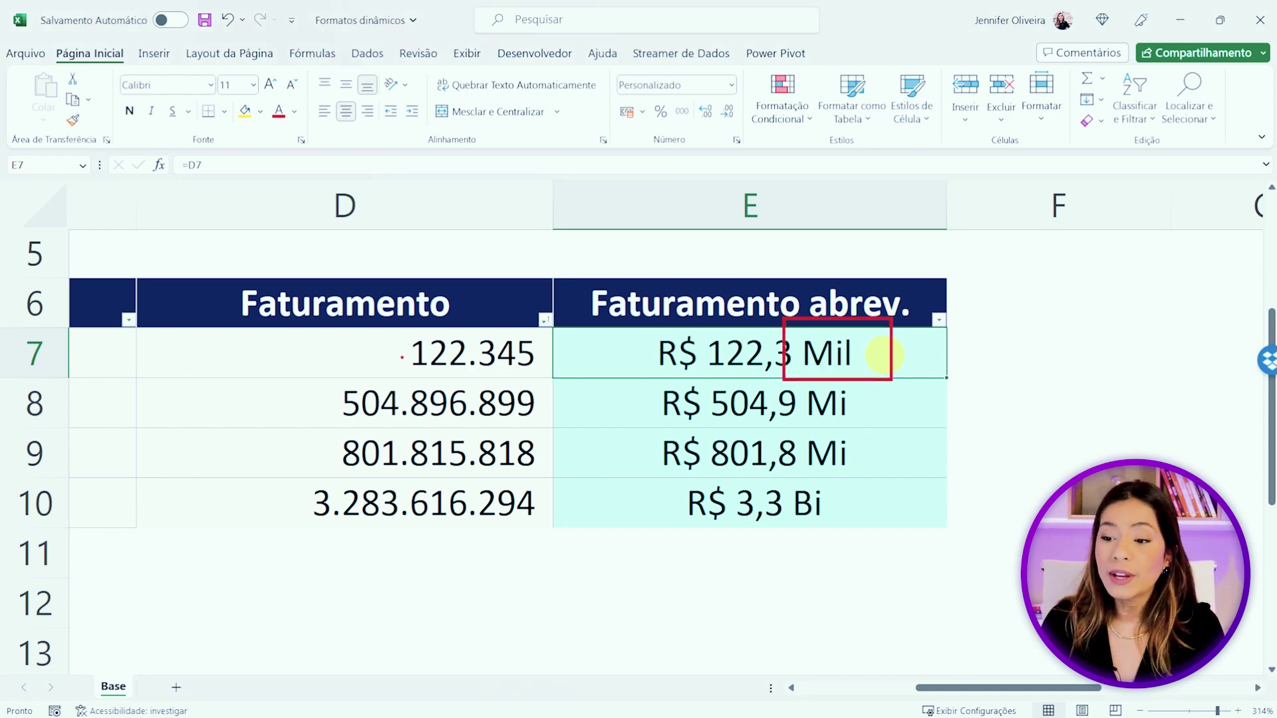
{"action": "left_click_drag", "start_coordinate": [401, 325], "coordinate": [476, 367]}
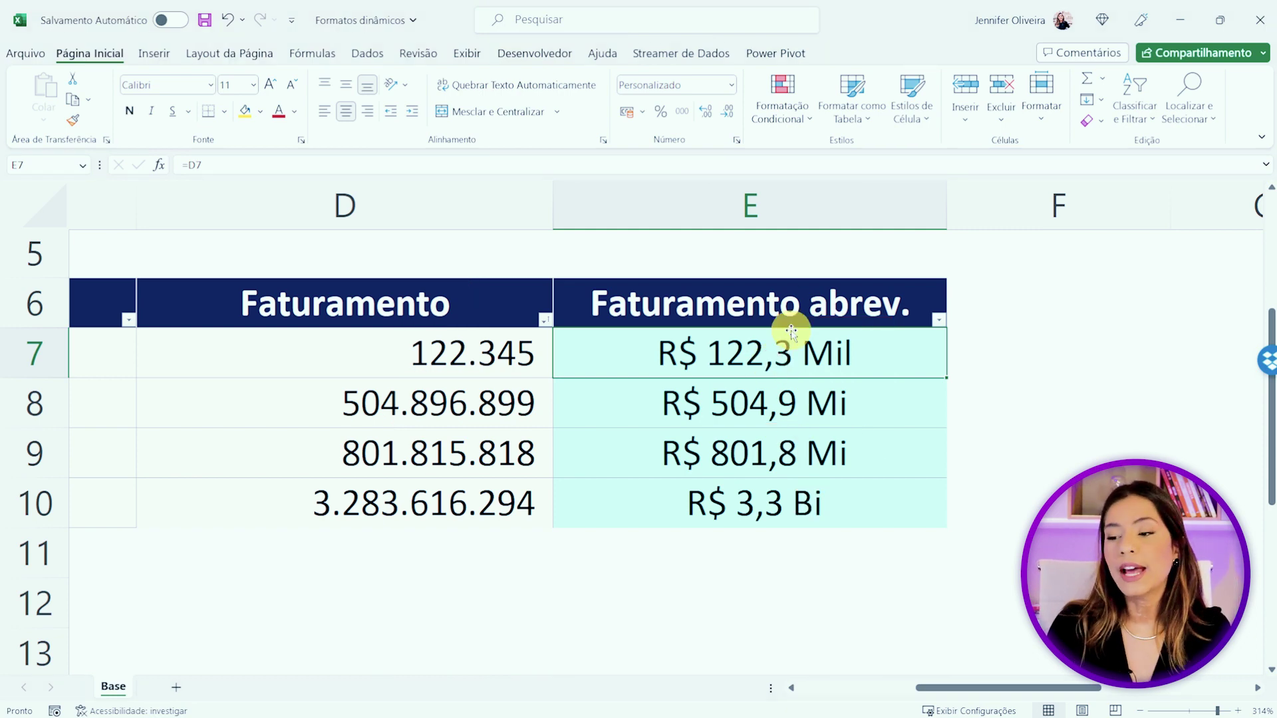
Enter =D7/1000 in F7 and add one decimal place so it shows 122,3.
{"action": "left_click", "coordinate": [416, 351]}
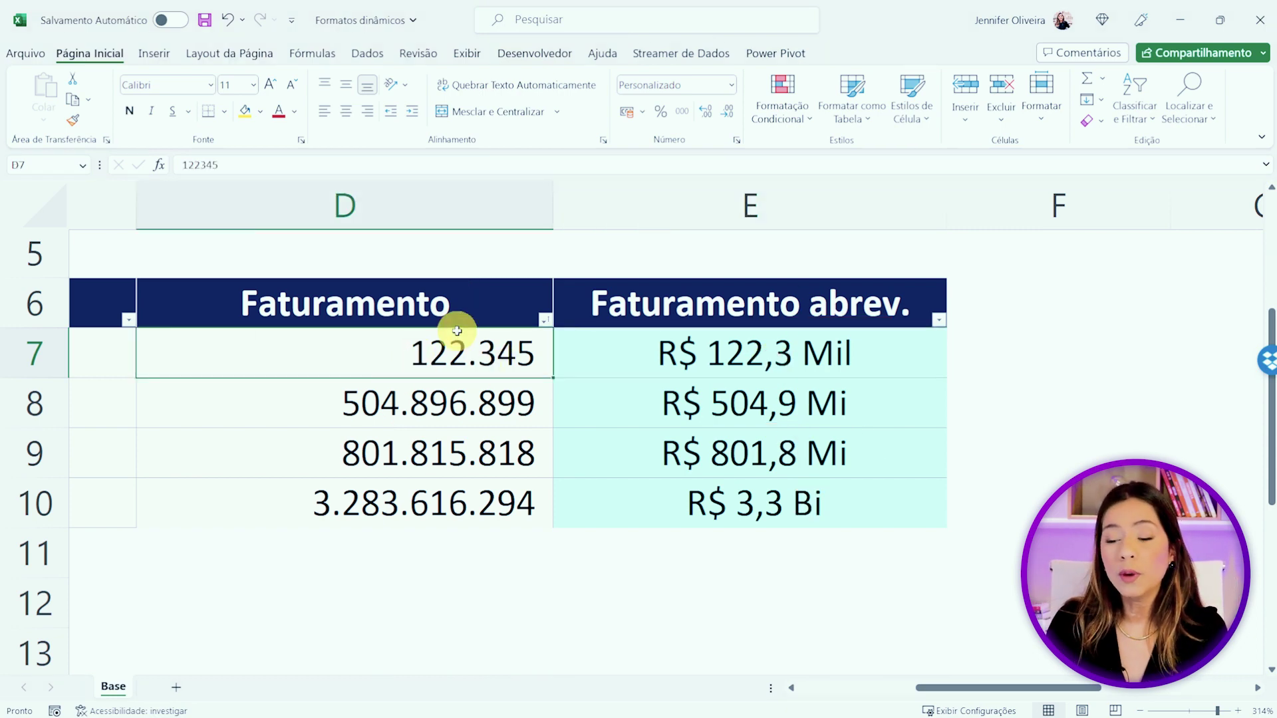
{"action": "left_click", "coordinate": [735, 348]}
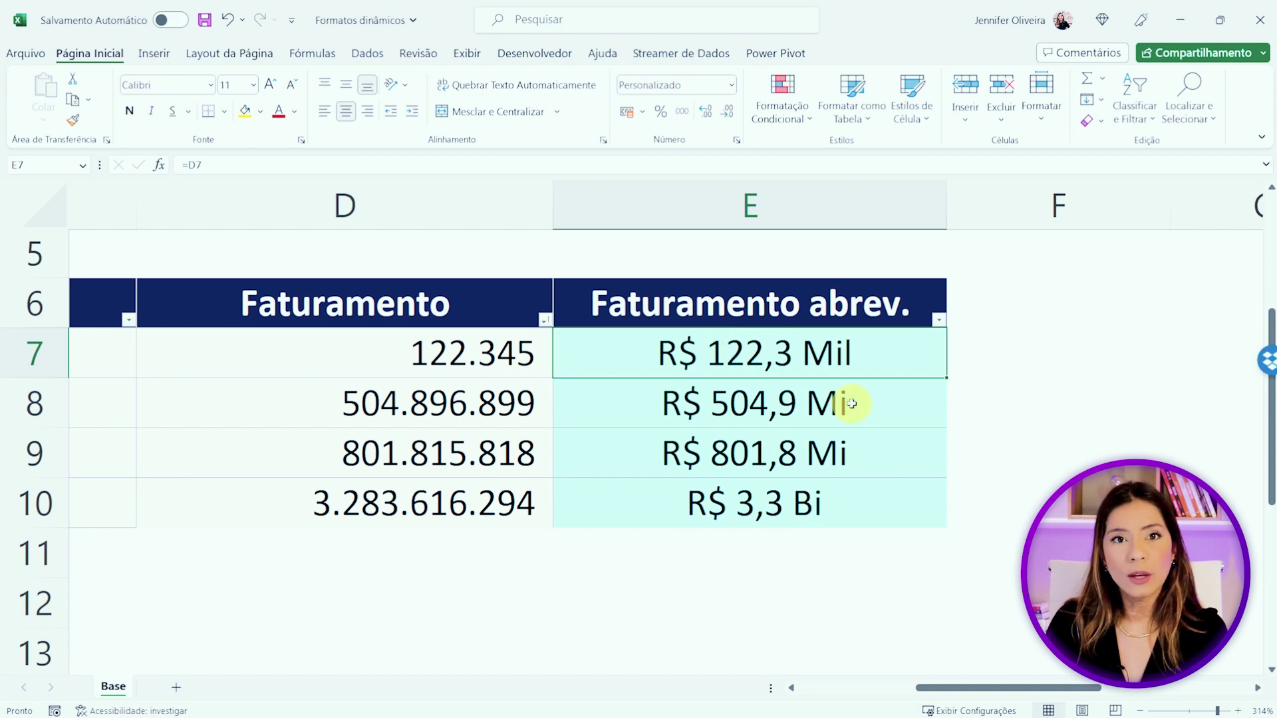
{"action": "left_click", "coordinate": [968, 353]}
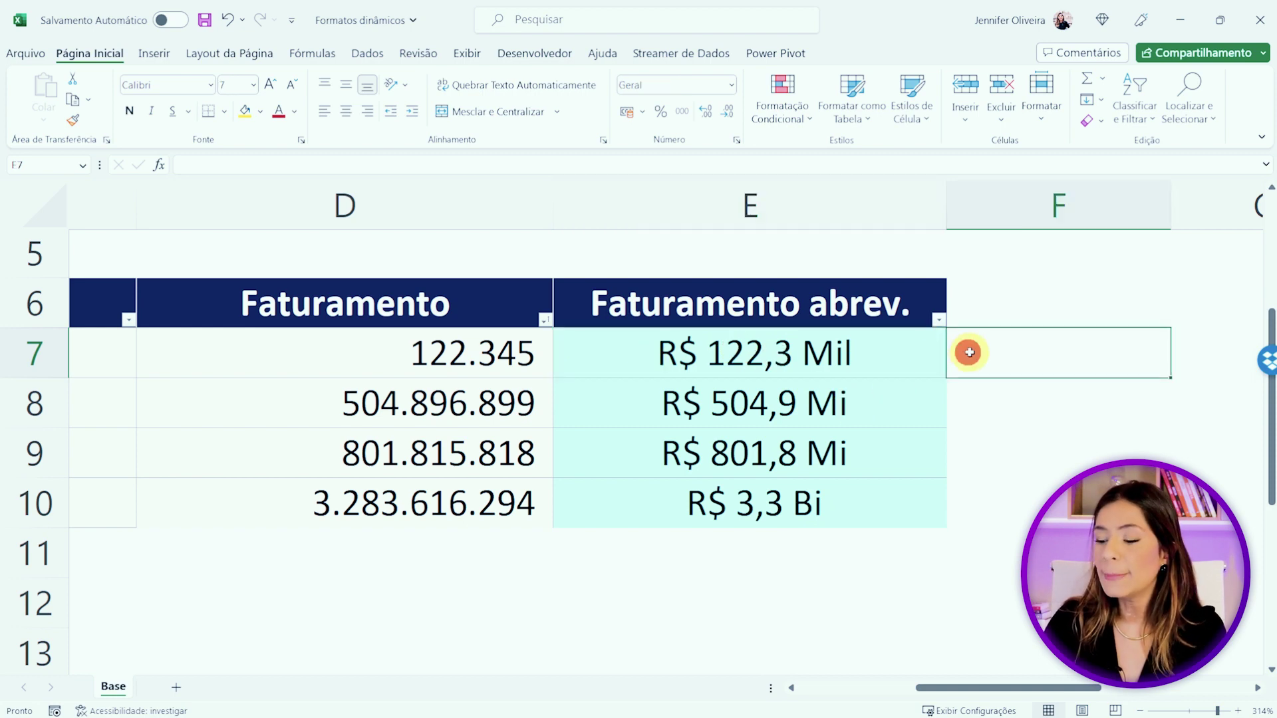
{"action": "type", "text": "="}
{"action": "left_click", "coordinate": [446, 351]}
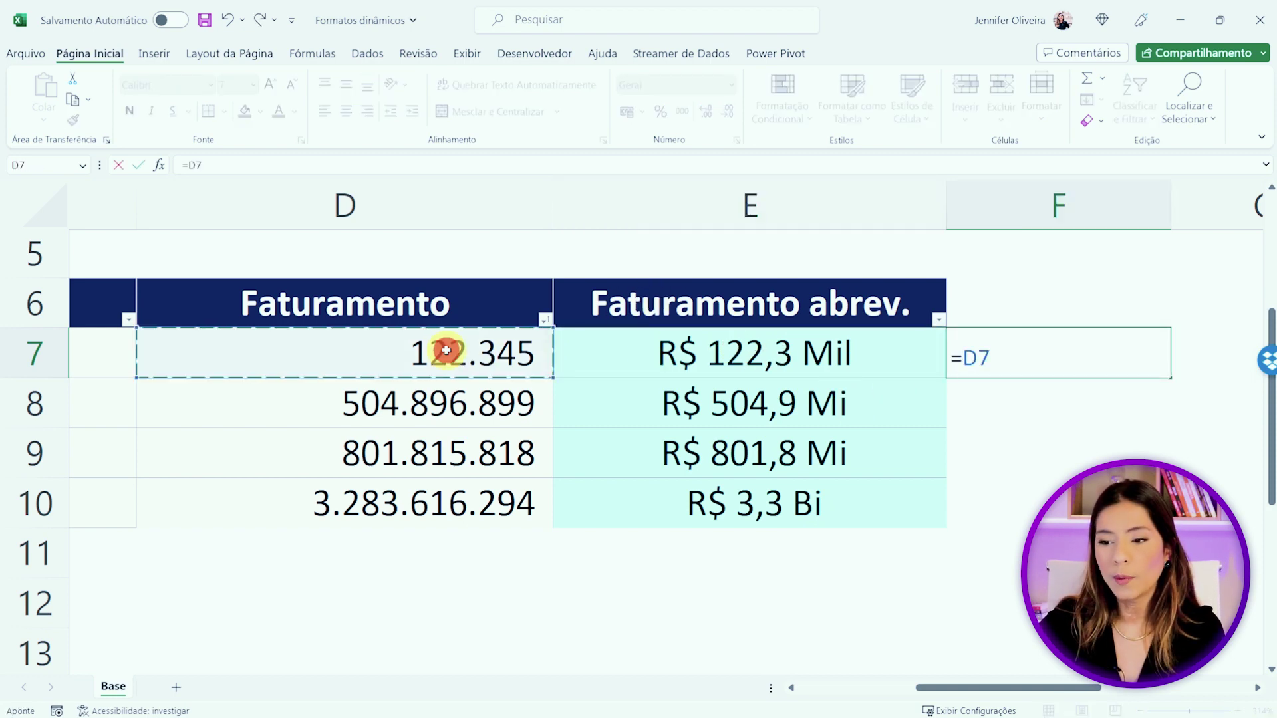
{"action": "type", "text": "/1000"}
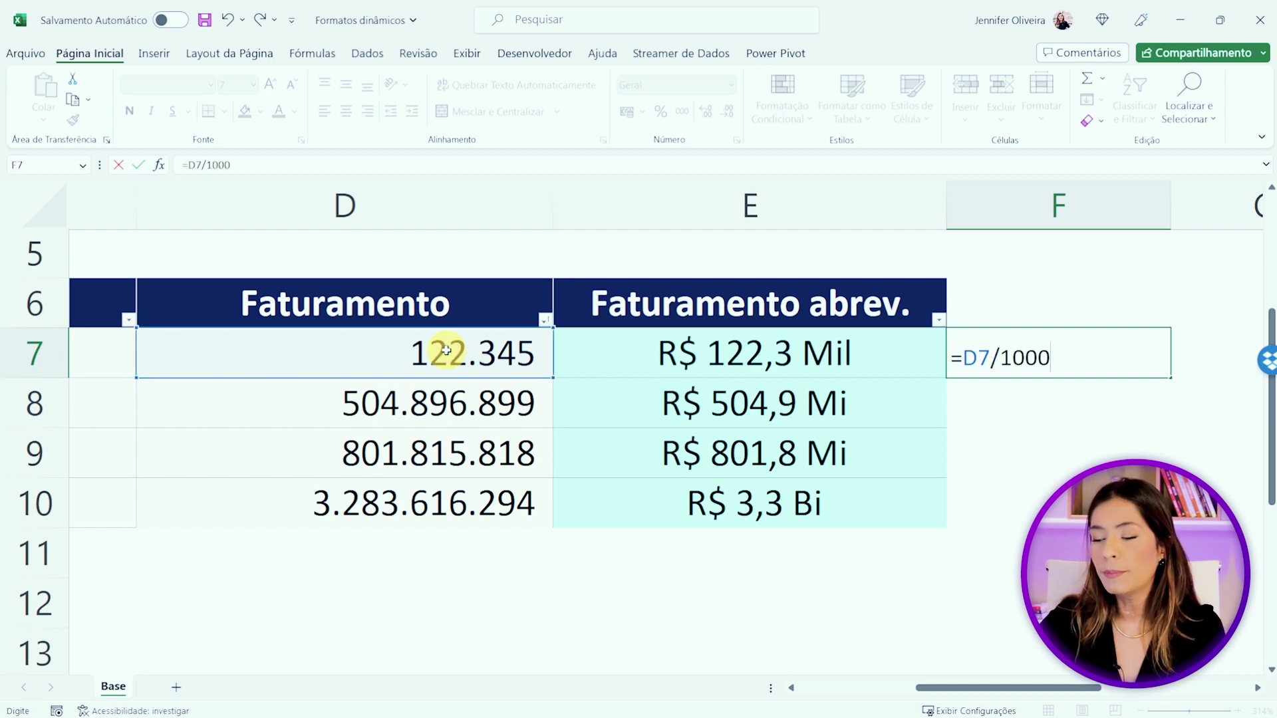
{"action": "key", "text": "Return"}
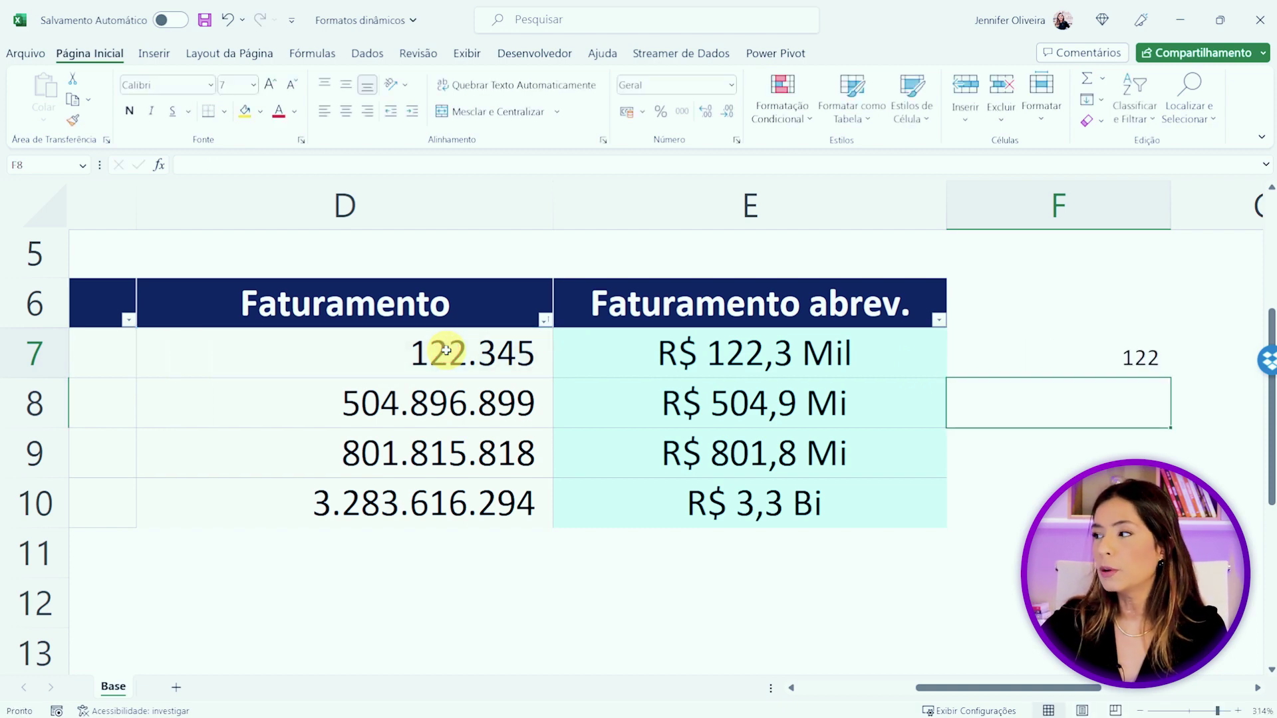
{"action": "left_click", "coordinate": [1051, 353]}
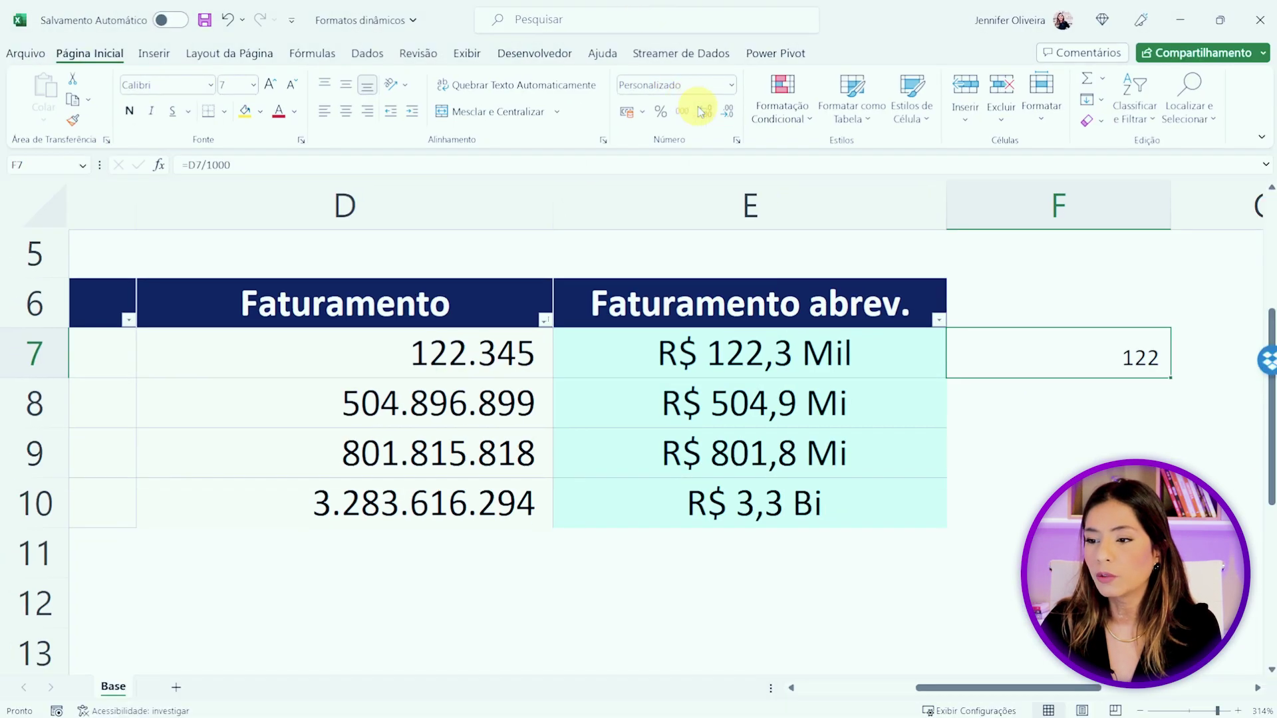
{"action": "left_click", "coordinate": [704, 111]}
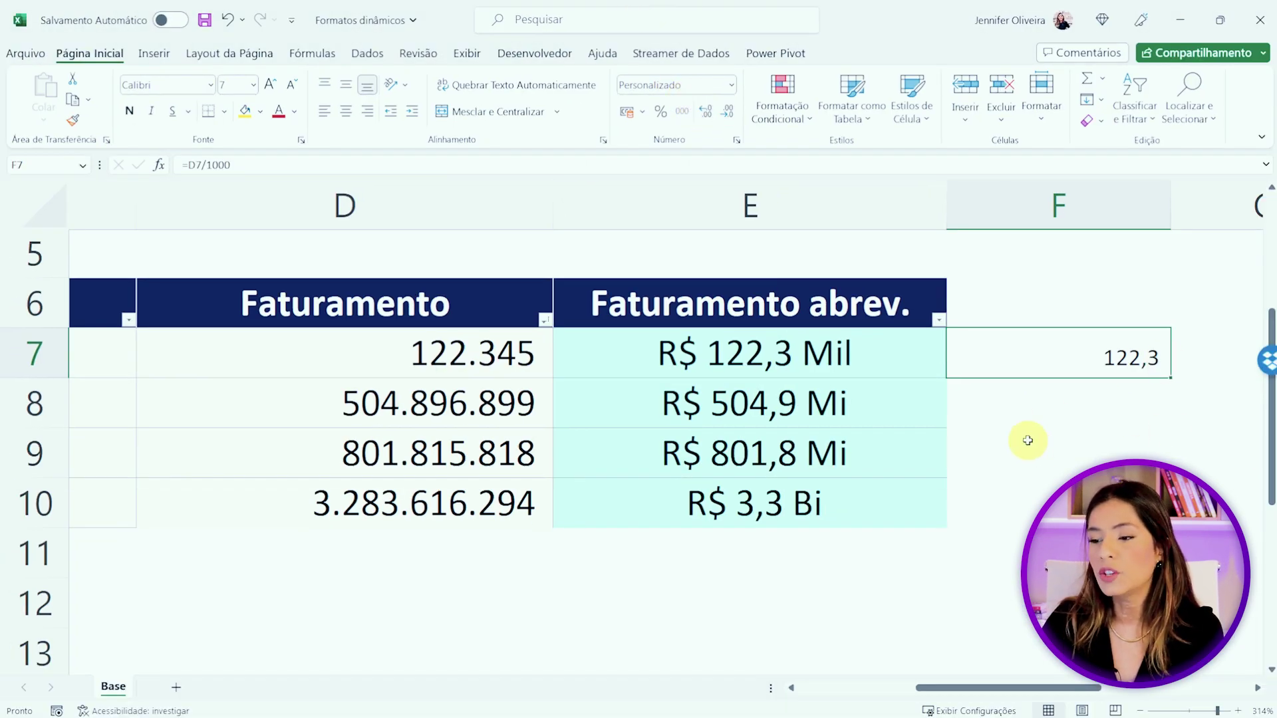
{"action": "left_click", "coordinate": [746, 407]}
Enter =D8/1000000 in F8 and copy F7's one-decimal format onto F8:F10.
{"action": "left_click", "coordinate": [1052, 412]}
{"action": "type", "text": "="}
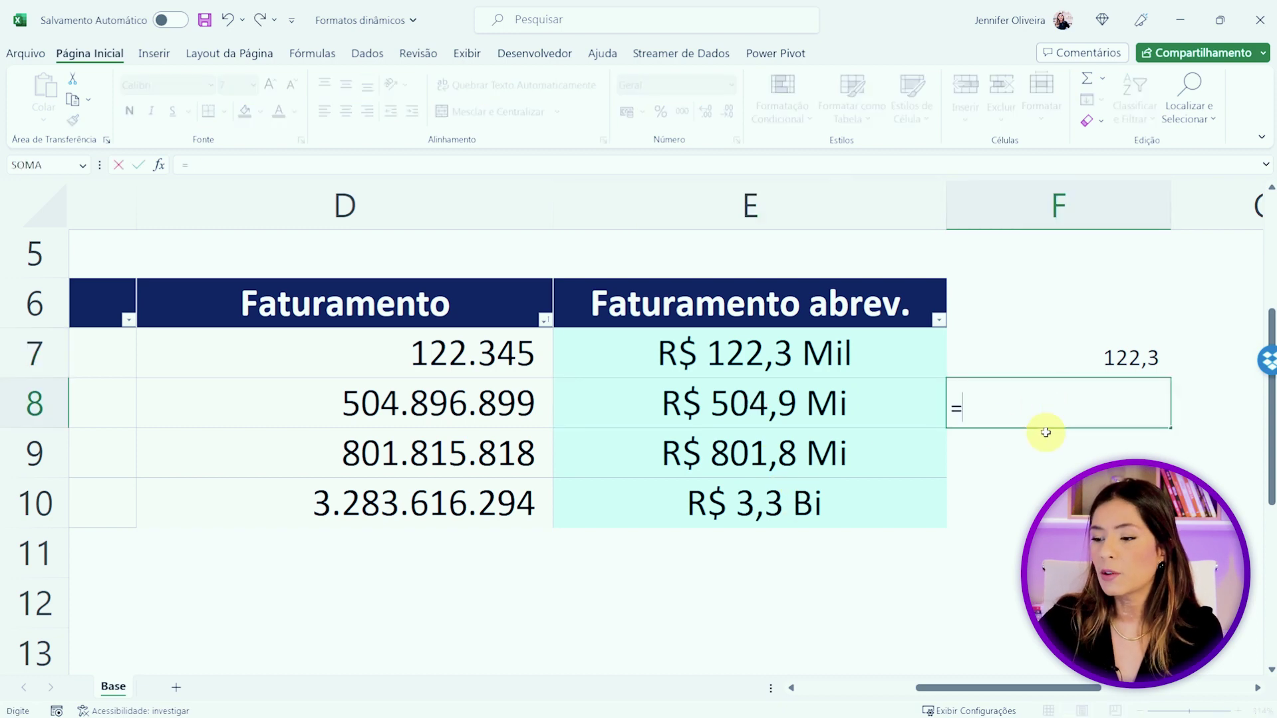
{"action": "left_click", "coordinate": [464, 407]}
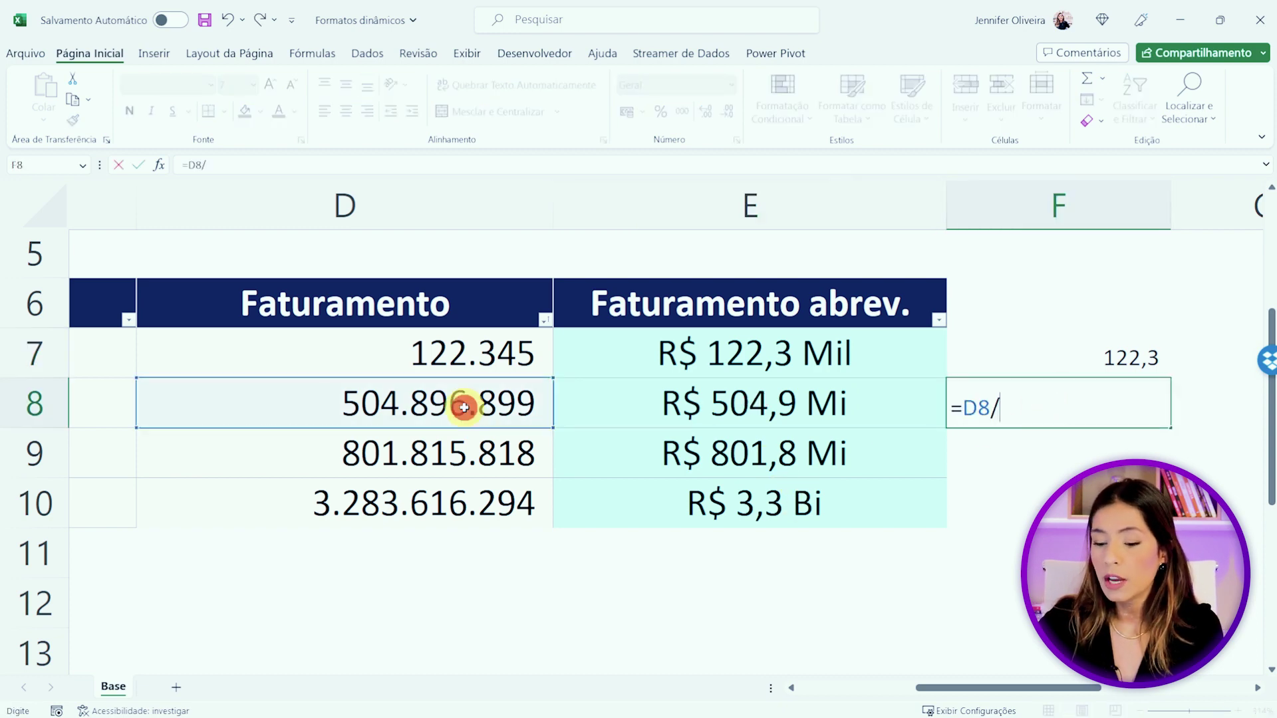
{"action": "type", "text": "/1000000"}
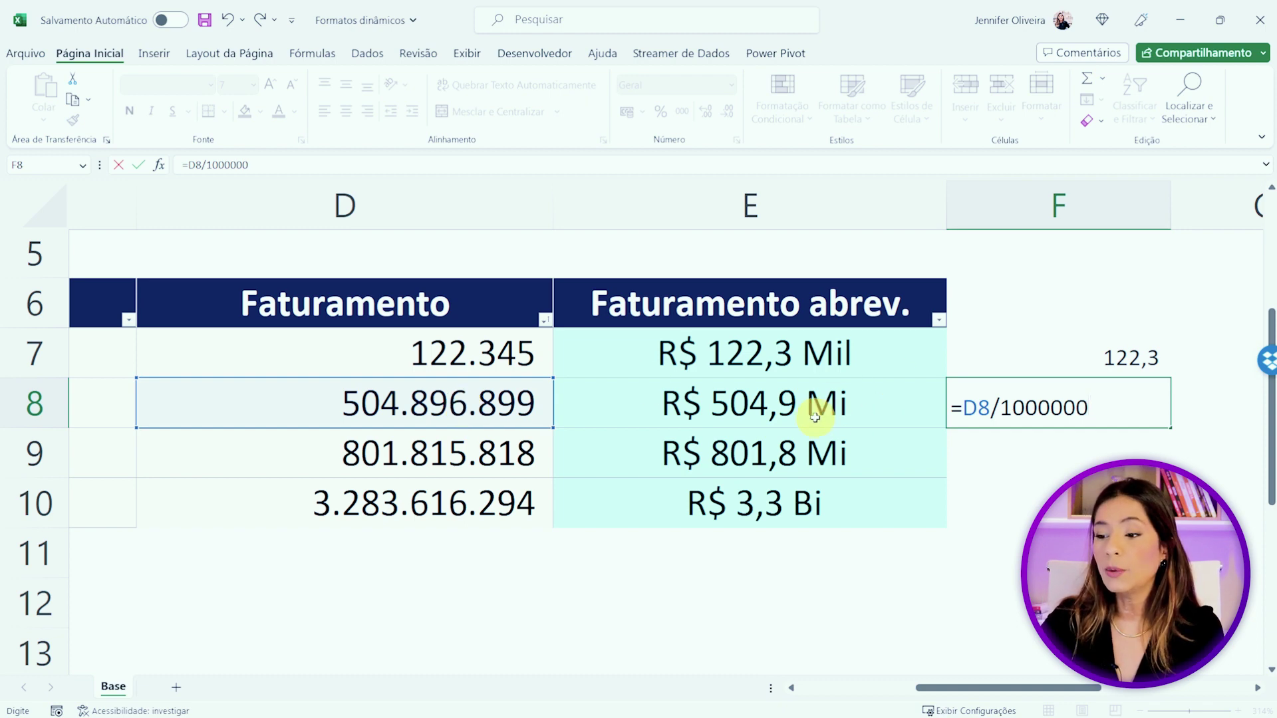
{"action": "key", "text": "Return"}
{"action": "left_click", "coordinate": [1036, 405]}
{"action": "left_click", "coordinate": [1070, 359]}
{"action": "left_click", "coordinate": [72, 120]}
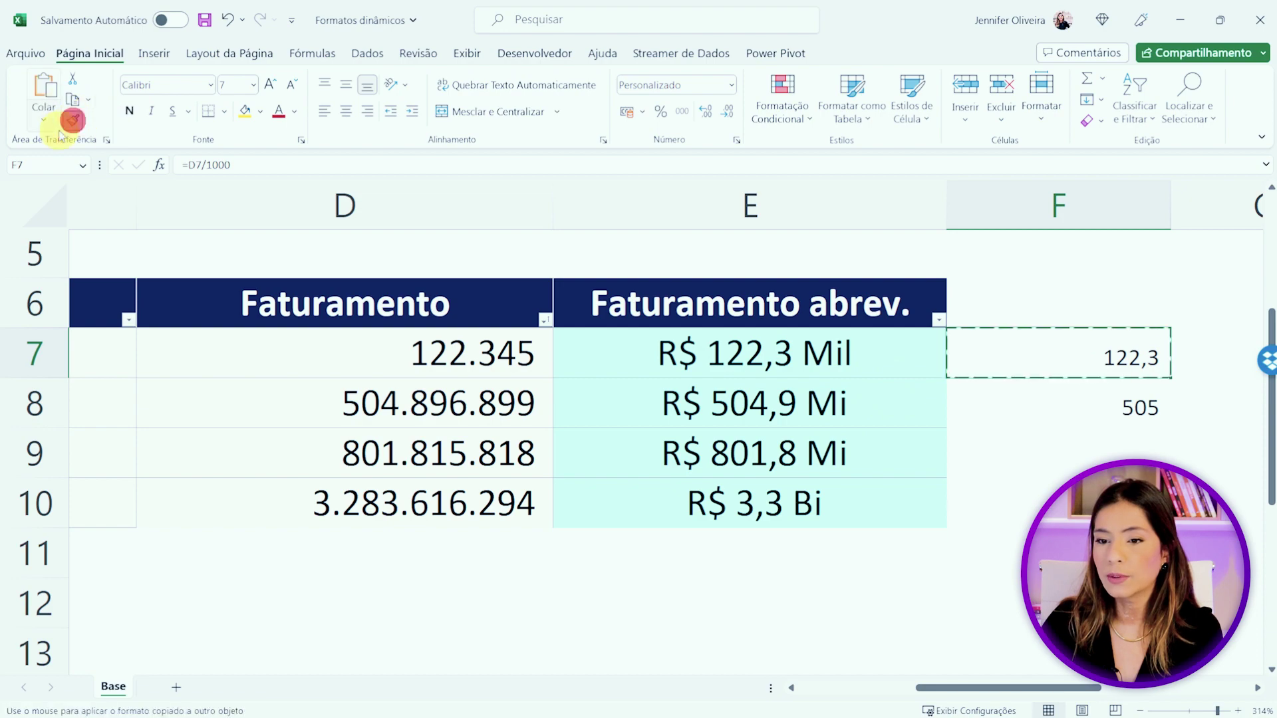
{"action": "left_click_drag", "start_coordinate": [1092, 408], "coordinate": [1130, 499]}
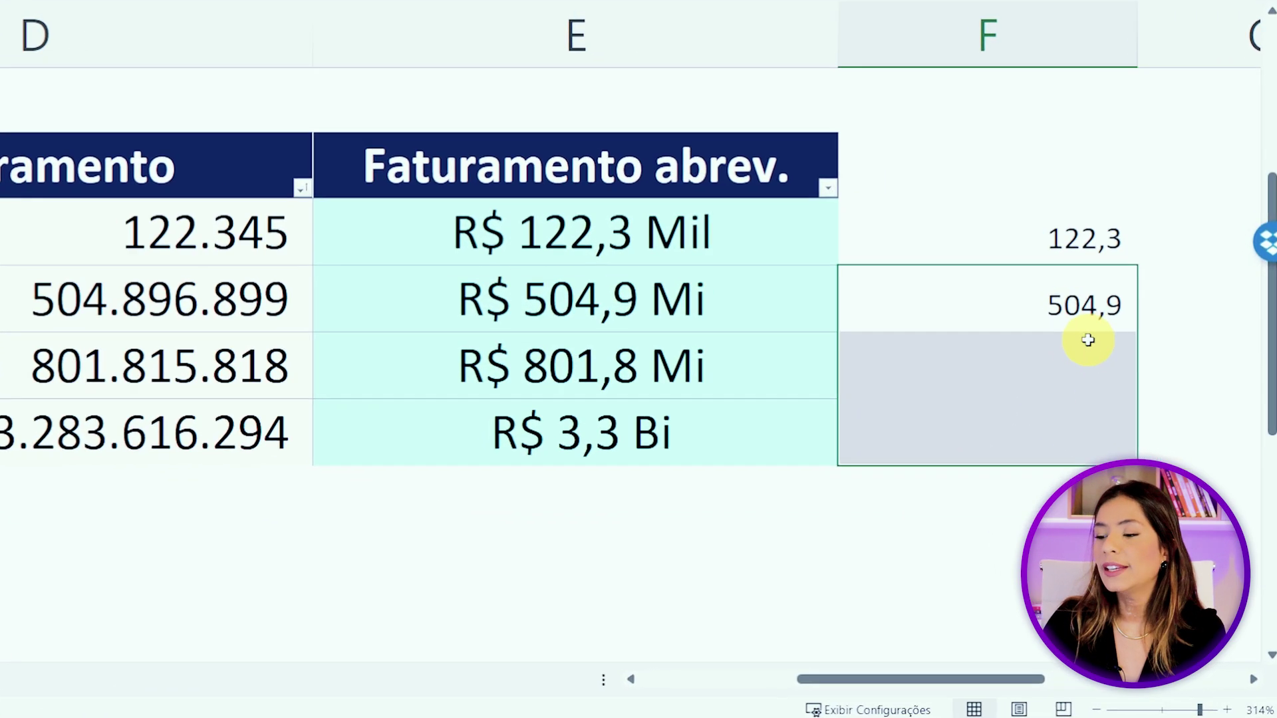
{"action": "left_click", "coordinate": [1068, 299]}
{"action": "left_click_drag", "start_coordinate": [1135, 326], "coordinate": [1142, 377]}
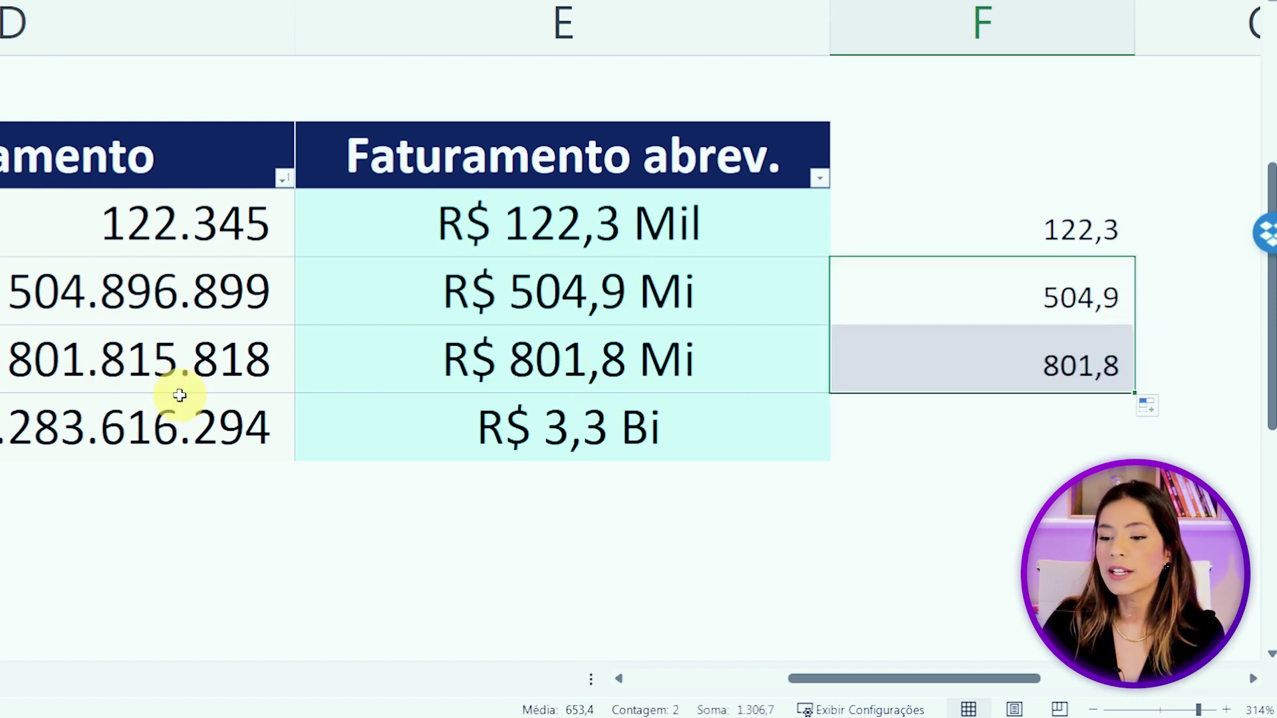
{"action": "left_click", "coordinate": [1004, 439]}
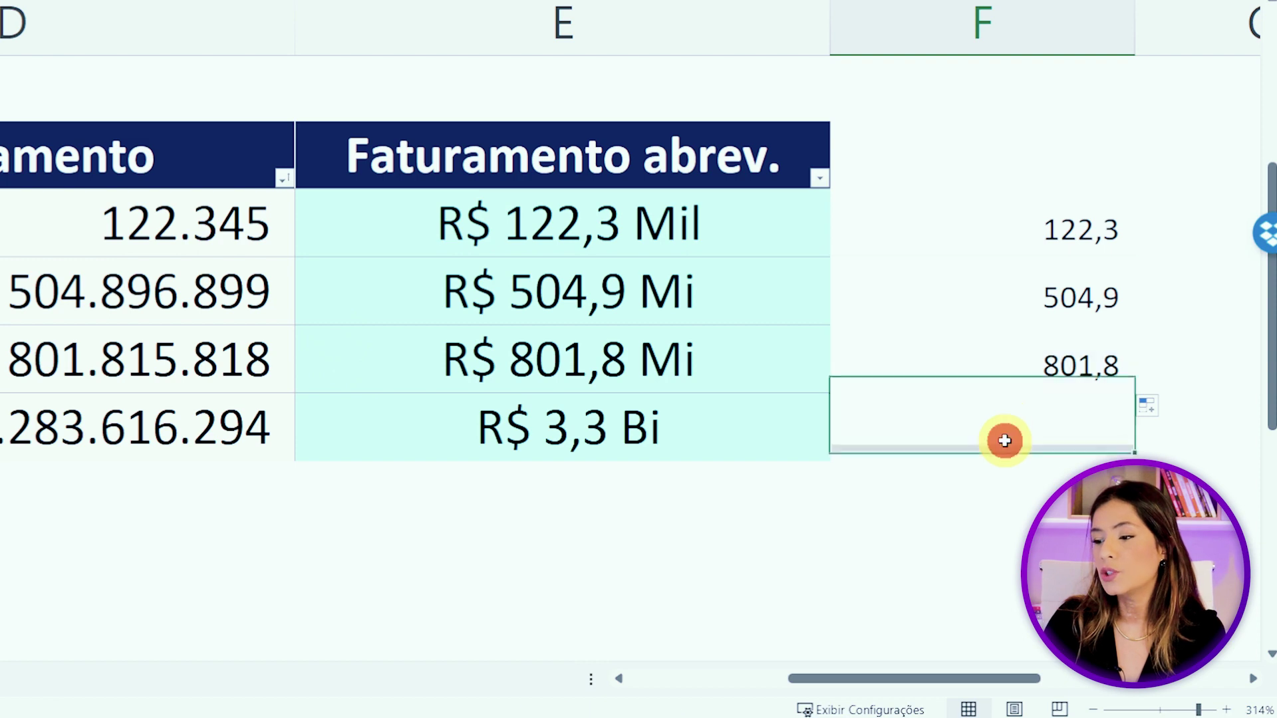
{"action": "type", "text": "="}
{"action": "left_click", "coordinate": [180, 412]}
{"action": "type", "text": "/10000"}
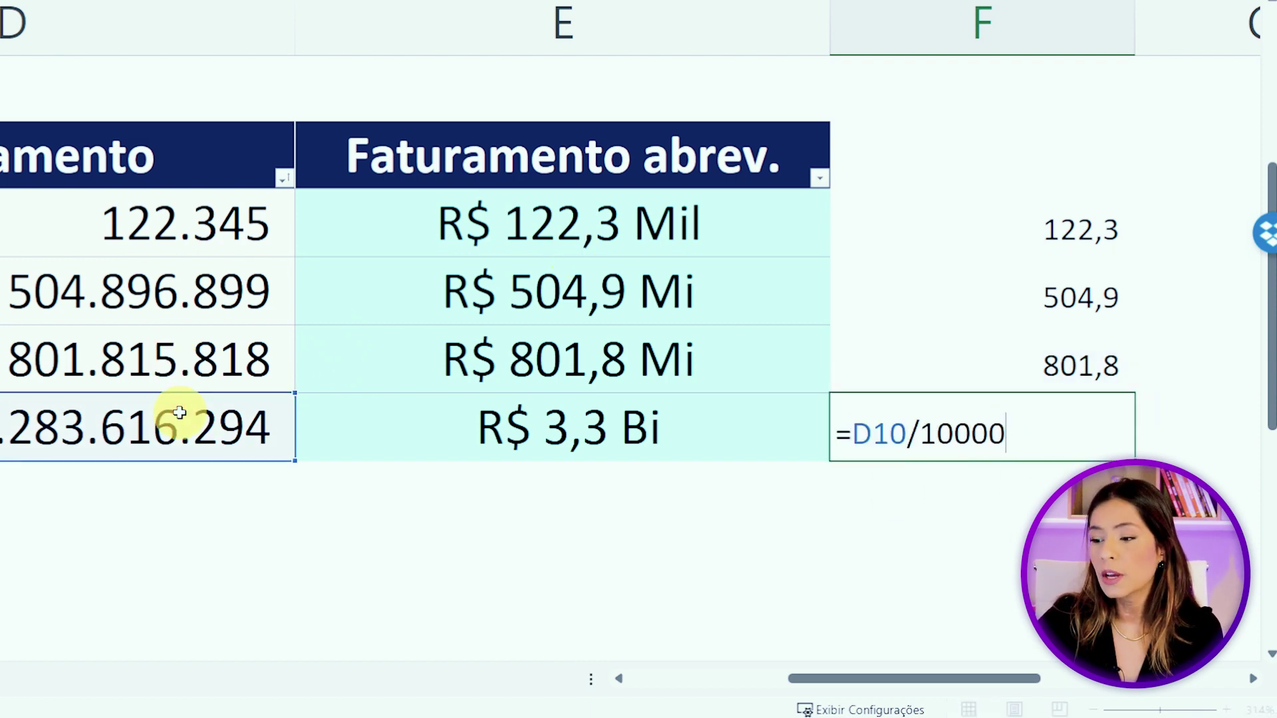
{"action": "key", "text": "Return"}
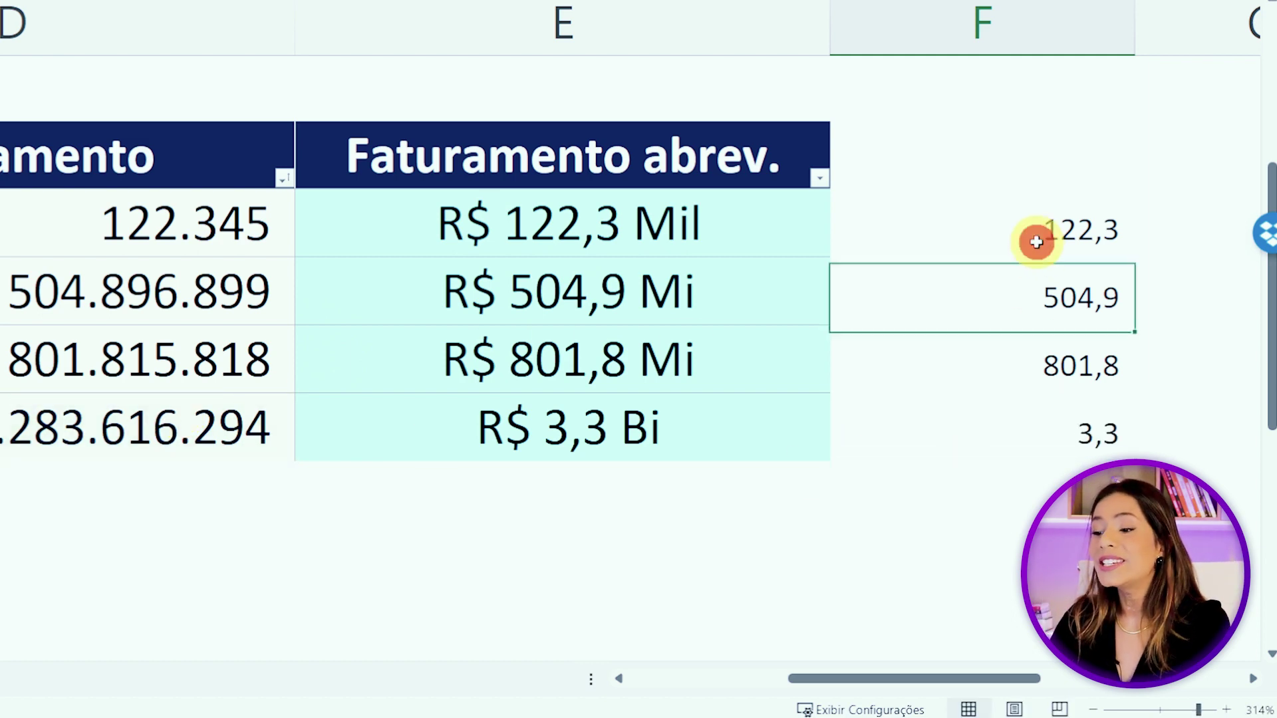
Select the four scaled values to check their sum and narrow column F.
{"action": "left_click_drag", "start_coordinate": [1038, 242], "coordinate": [1026, 426]}
{"action": "left_click", "coordinate": [809, 491]}
{"action": "left_click_drag", "start_coordinate": [1049, 214], "coordinate": [1003, 407]}
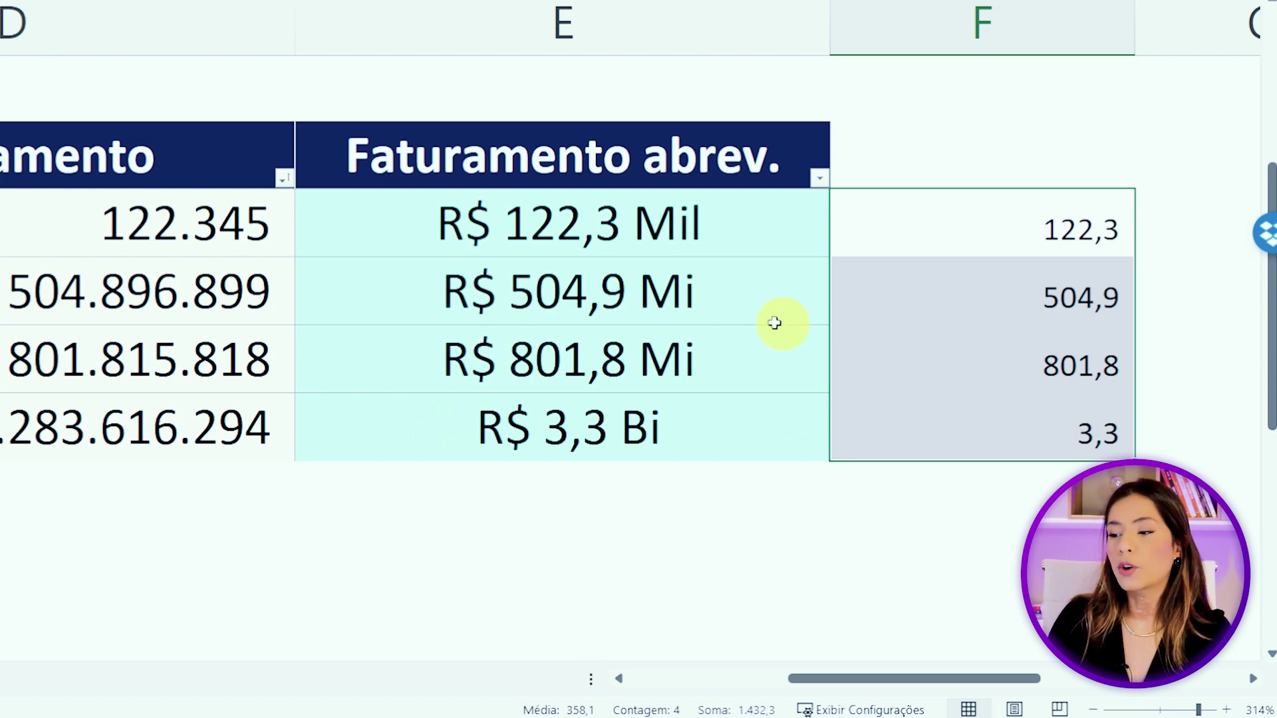
{"action": "left_click_drag", "start_coordinate": [1133, 22], "coordinate": [1040, 100]}
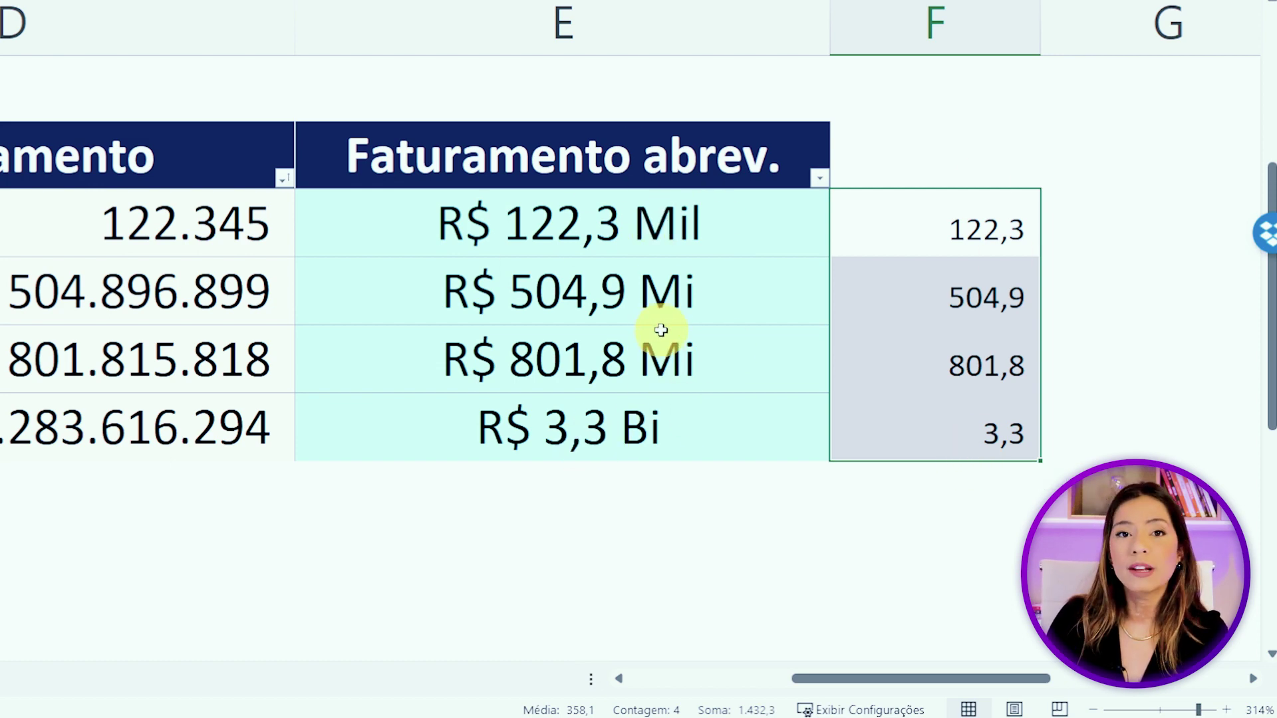
{"action": "left_click", "coordinate": [683, 229]}
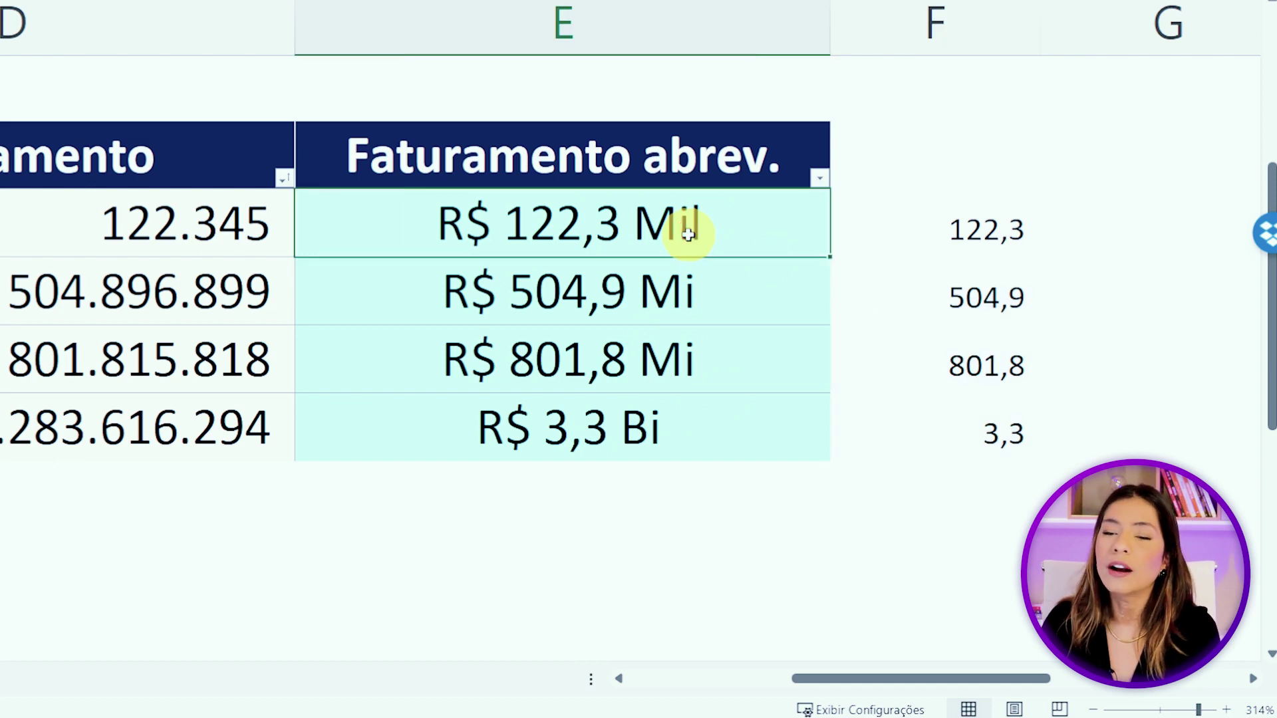
{"action": "left_click", "coordinate": [707, 299]}
{"action": "left_click", "coordinate": [707, 413]}
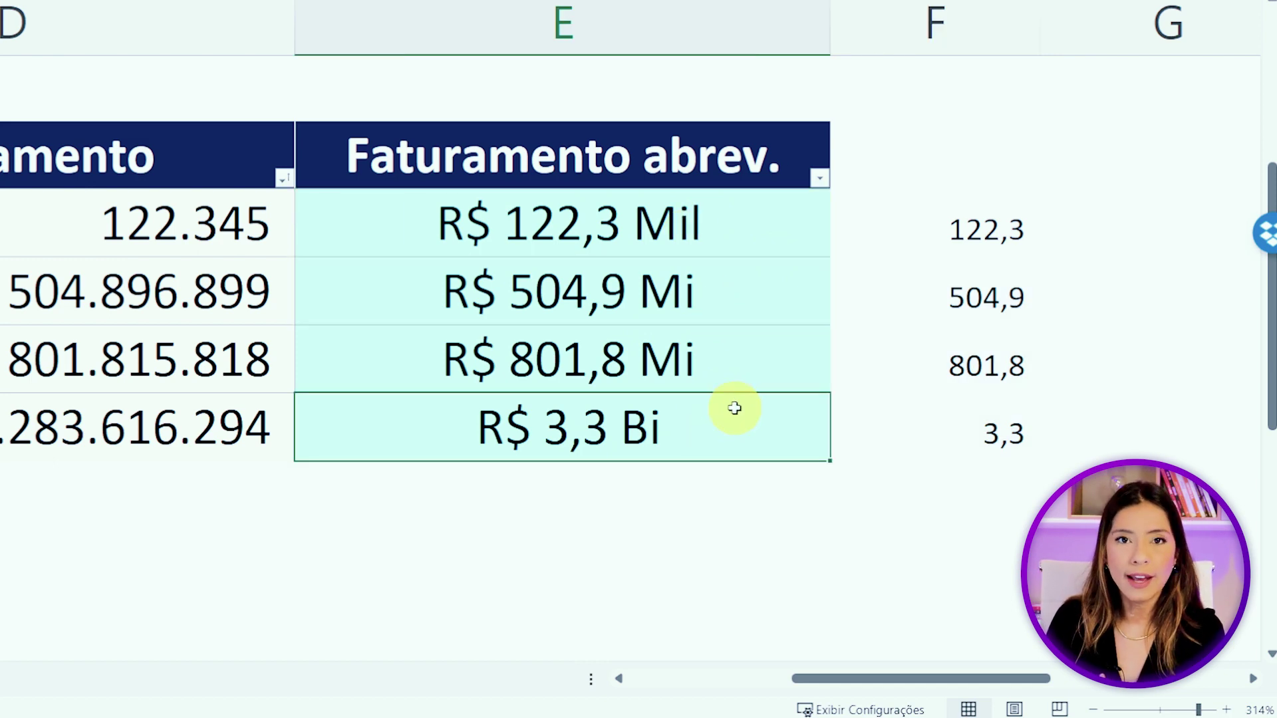
{"action": "left_click_drag", "start_coordinate": [997, 239], "coordinate": [998, 356]}
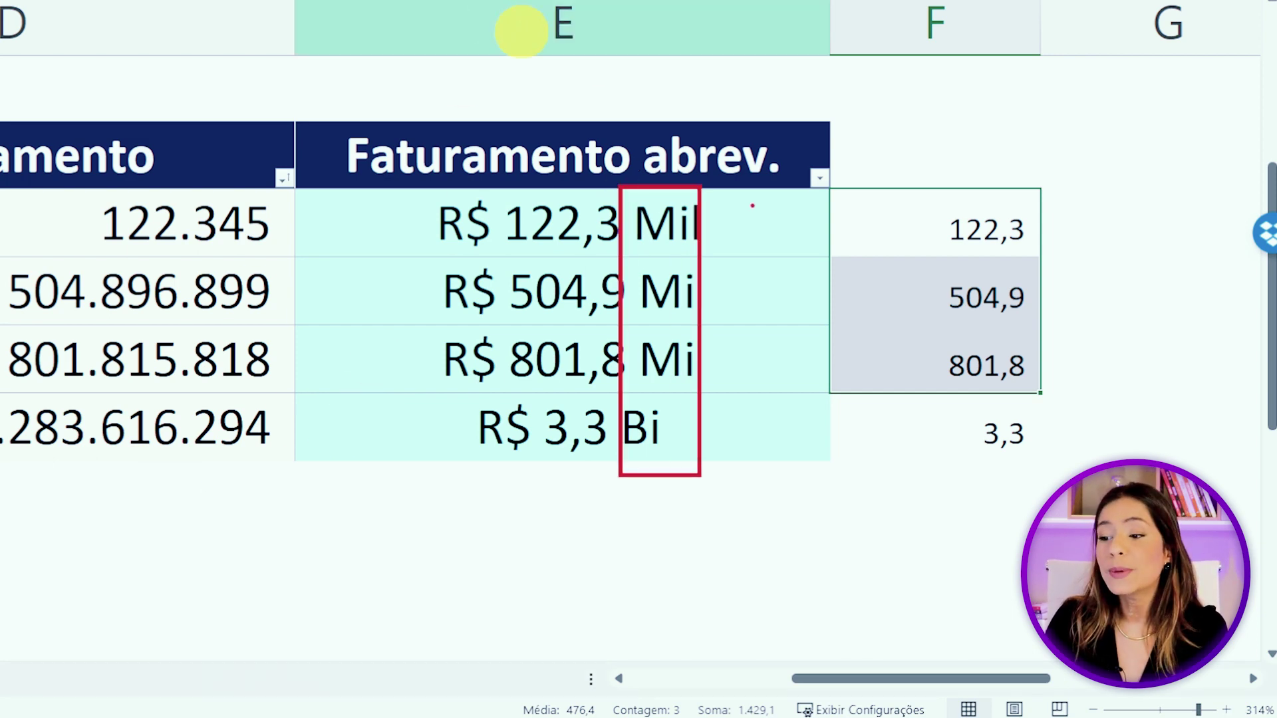
{"action": "left_click_drag", "start_coordinate": [403, 594], "coordinate": [422, 536]}
{"action": "left_click", "coordinate": [479, 603]}
{"action": "left_click_drag", "start_coordinate": [501, 588], "coordinate": [619, 624]}
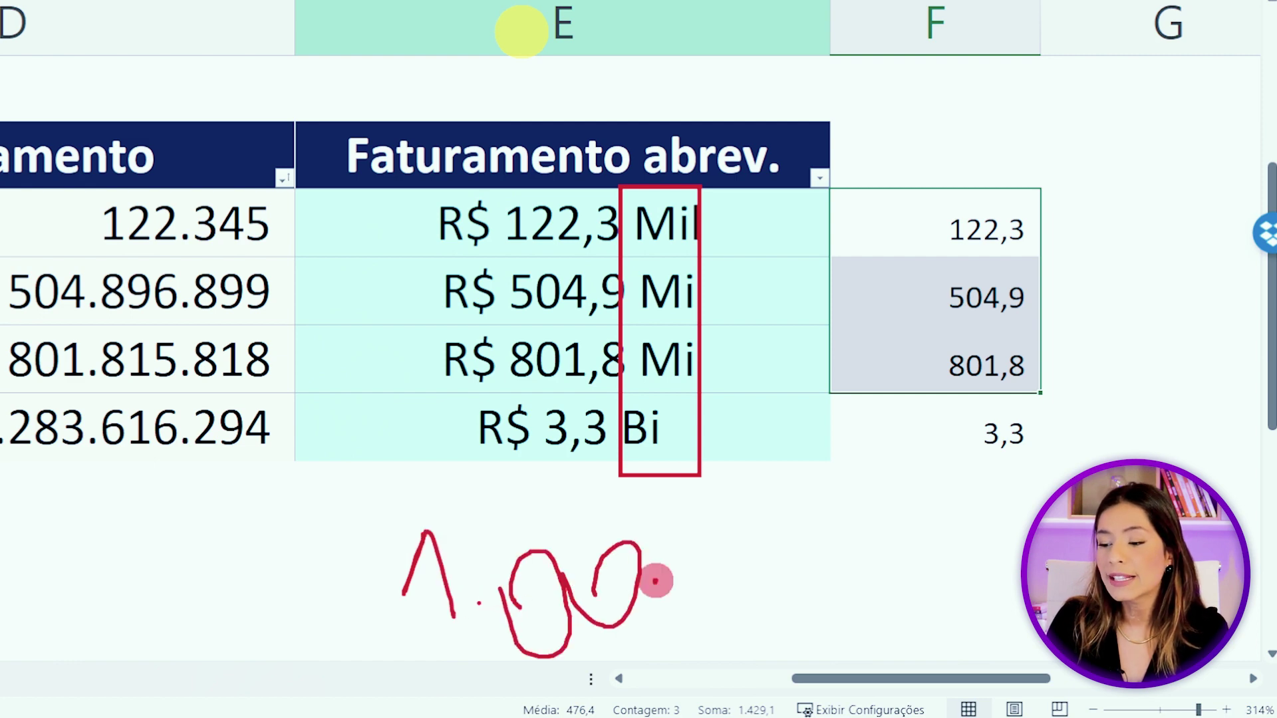
{"action": "left_click_drag", "start_coordinate": [655, 580], "coordinate": [640, 610]}
{"action": "left_click_drag", "start_coordinate": [330, 500], "coordinate": [808, 661]}
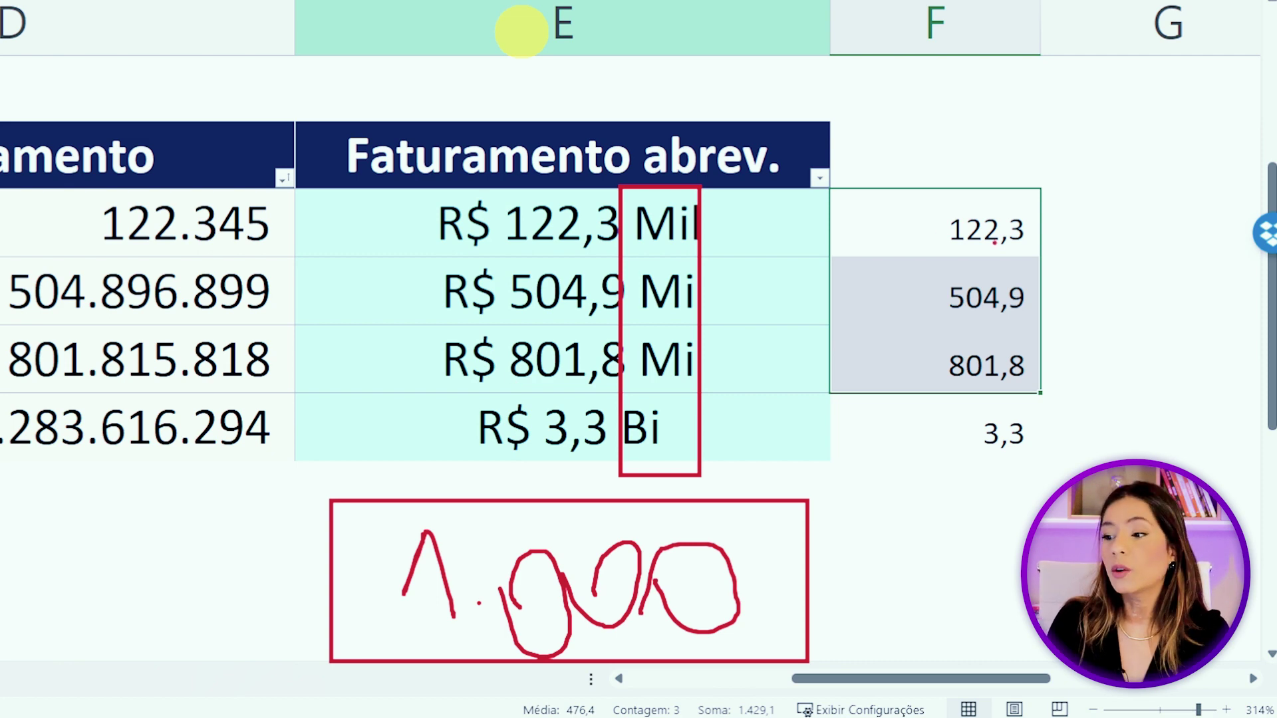
{"action": "left_click_drag", "start_coordinate": [711, 280], "coordinate": [625, 347]}
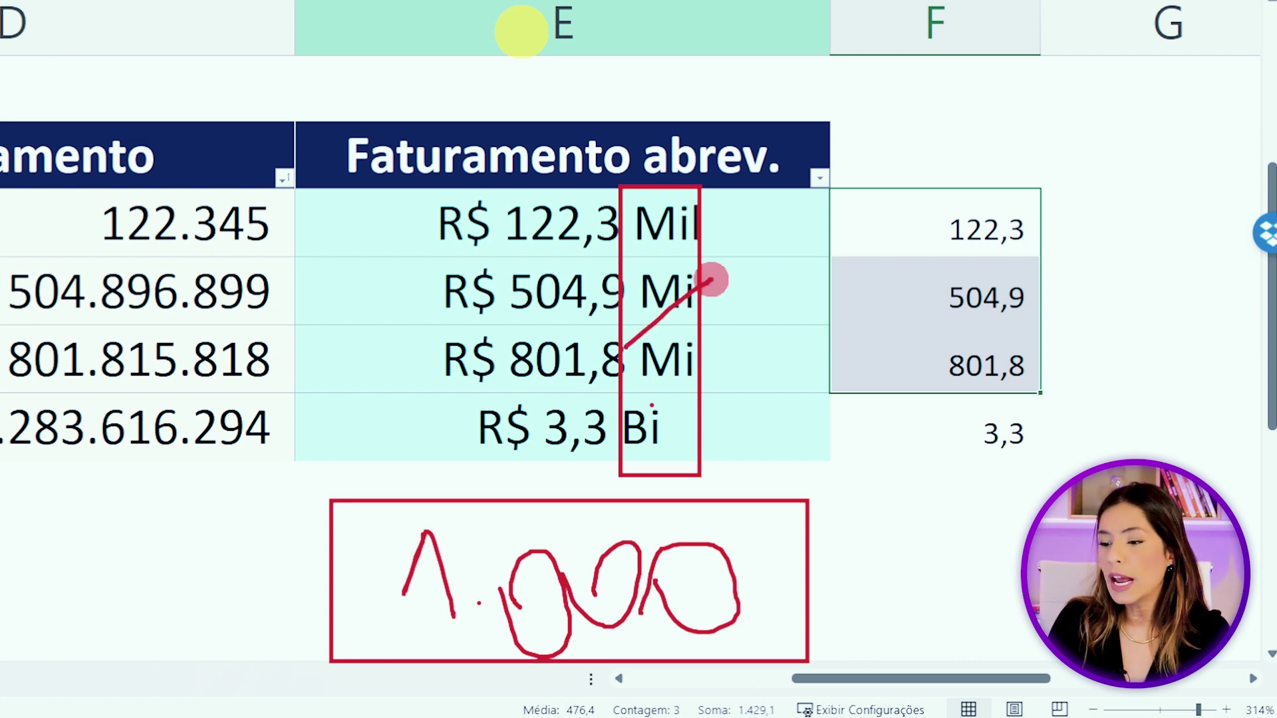
{"action": "left_click_drag", "start_coordinate": [671, 389], "coordinate": [651, 407]}
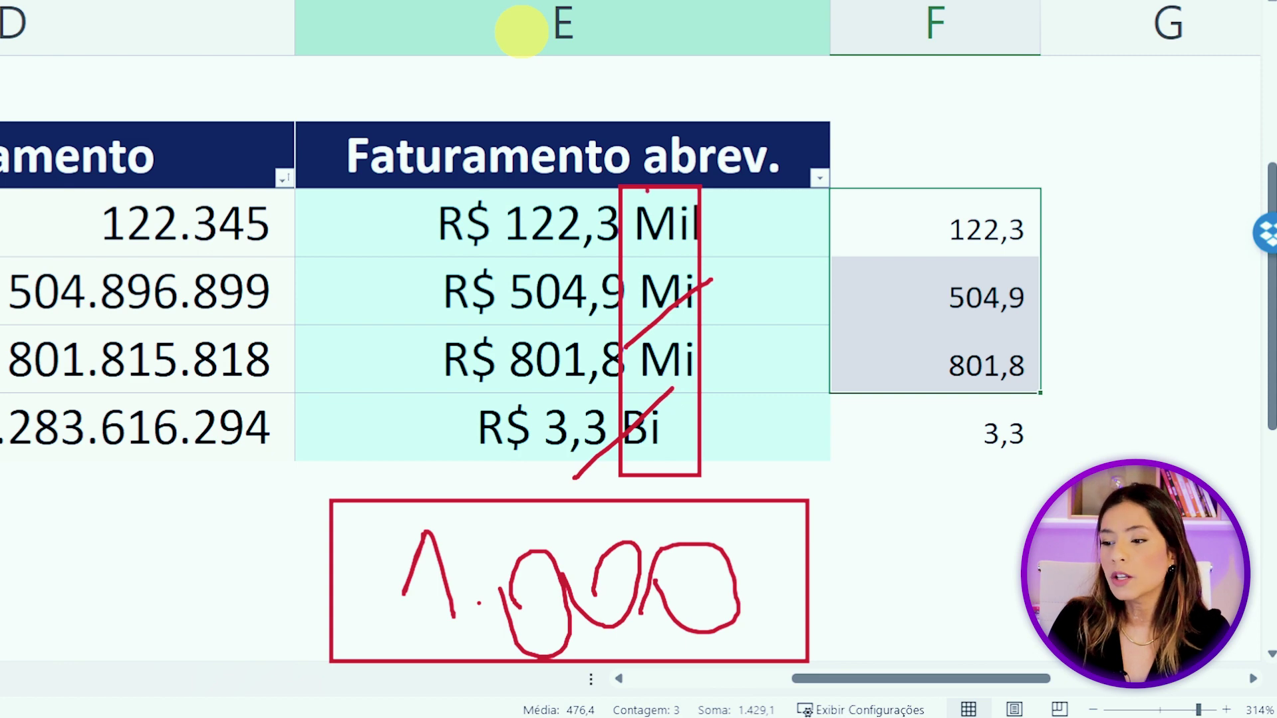
{"action": "mouse_move", "coordinate": [631, 191]}
{"action": "left_mouse_down"}
{"action": "mouse_move", "coordinate": [711, 200]}
{"action": "mouse_move", "coordinate": [625, 193]}
{"action": "left_mouse_up"}
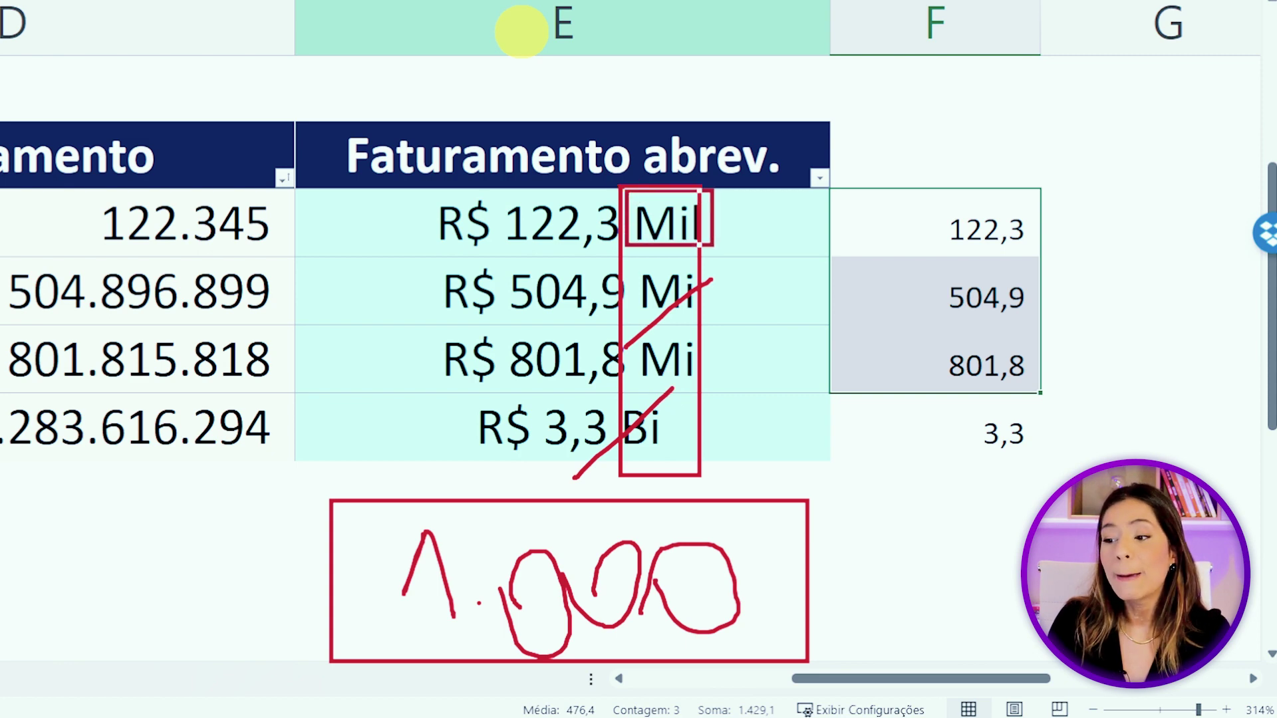
{"action": "mouse_move", "coordinate": [344, 260]}
{"action": "left_mouse_down"}
{"action": "mouse_move", "coordinate": [284, 291]}
{"action": "mouse_move", "coordinate": [301, 290]}
{"action": "left_mouse_up"}
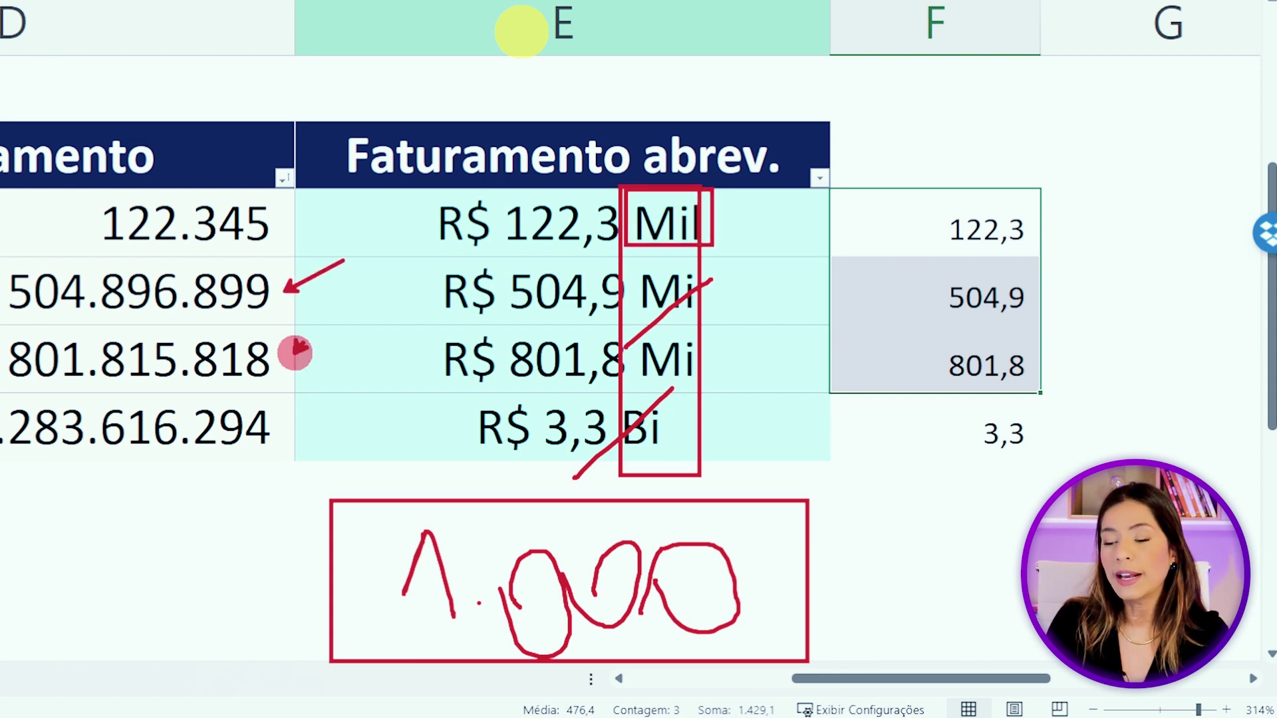
{"action": "left_click_drag", "start_coordinate": [341, 382], "coordinate": [297, 431]}
{"action": "left_click_drag", "start_coordinate": [333, 502], "coordinate": [822, 658]}
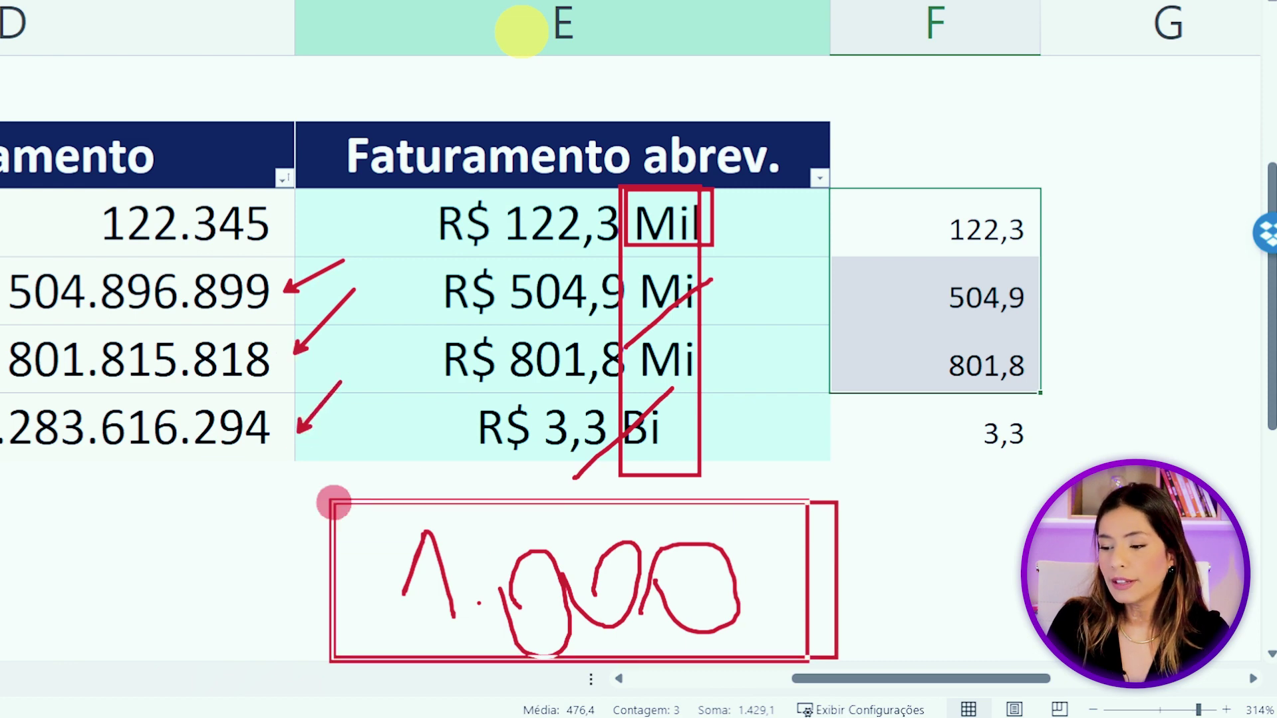
{"action": "key", "text": "Escape"}
{"action": "left_click", "coordinate": [665, 162]}
Copy the dark E6 header style into F6, G6 and H6.
{"action": "key", "text": "ctrl+c"}
{"action": "left_click", "coordinate": [884, 137]}
{"action": "key", "text": "ctrl+v"}
{"action": "left_click", "coordinate": [658, 292]}
{"action": "key", "text": "ctrl+v"}
{"action": "left_click", "coordinate": [885, 304]}
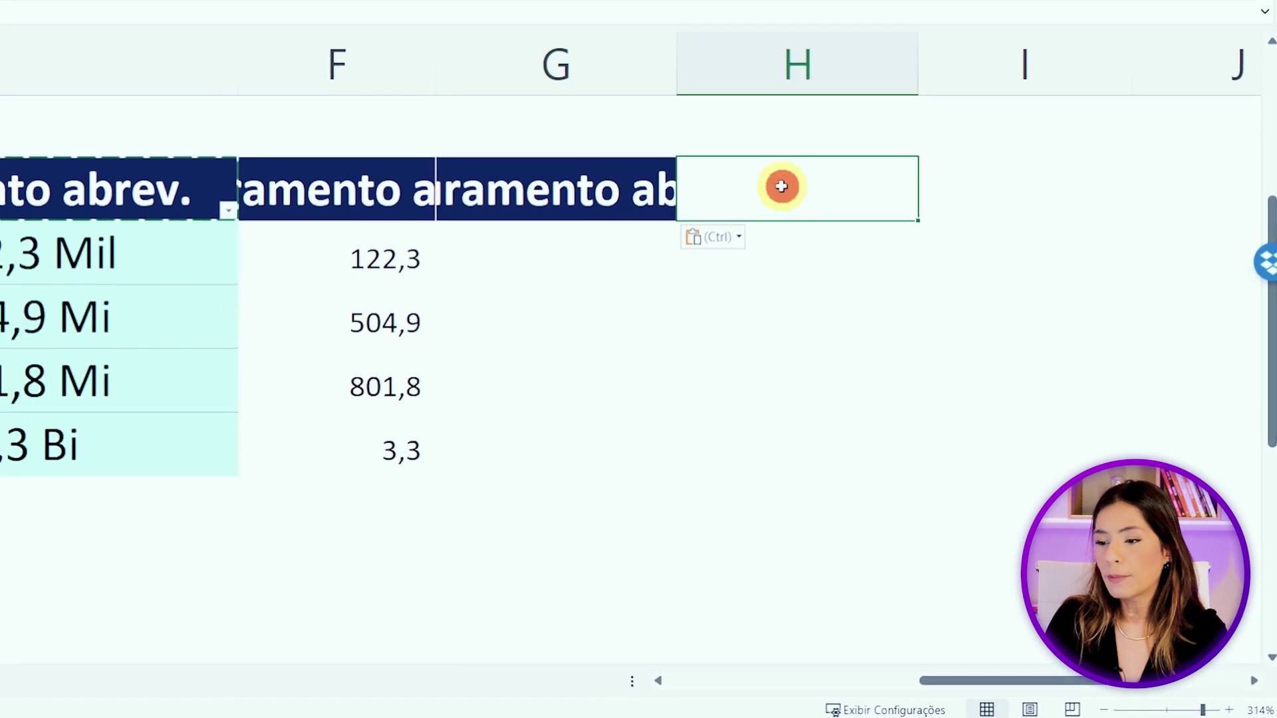
{"action": "key", "text": "ctrl+v"}
Retitle the new headers 1x, 2x and 3x.
{"action": "left_click", "coordinate": [580, 324]}
{"action": "type", "text": "1x"}
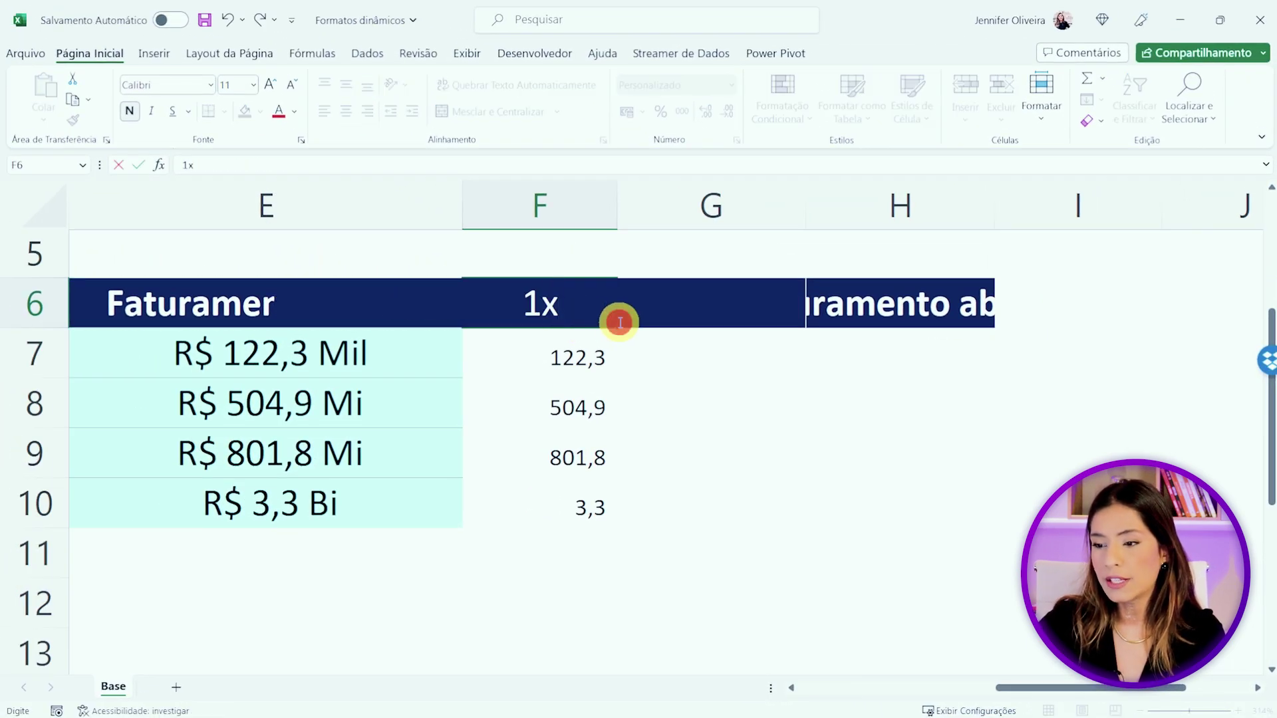
{"action": "left_click", "coordinate": [714, 312]}
{"action": "type", "text": "2x"}
{"action": "key", "text": "Tab"}
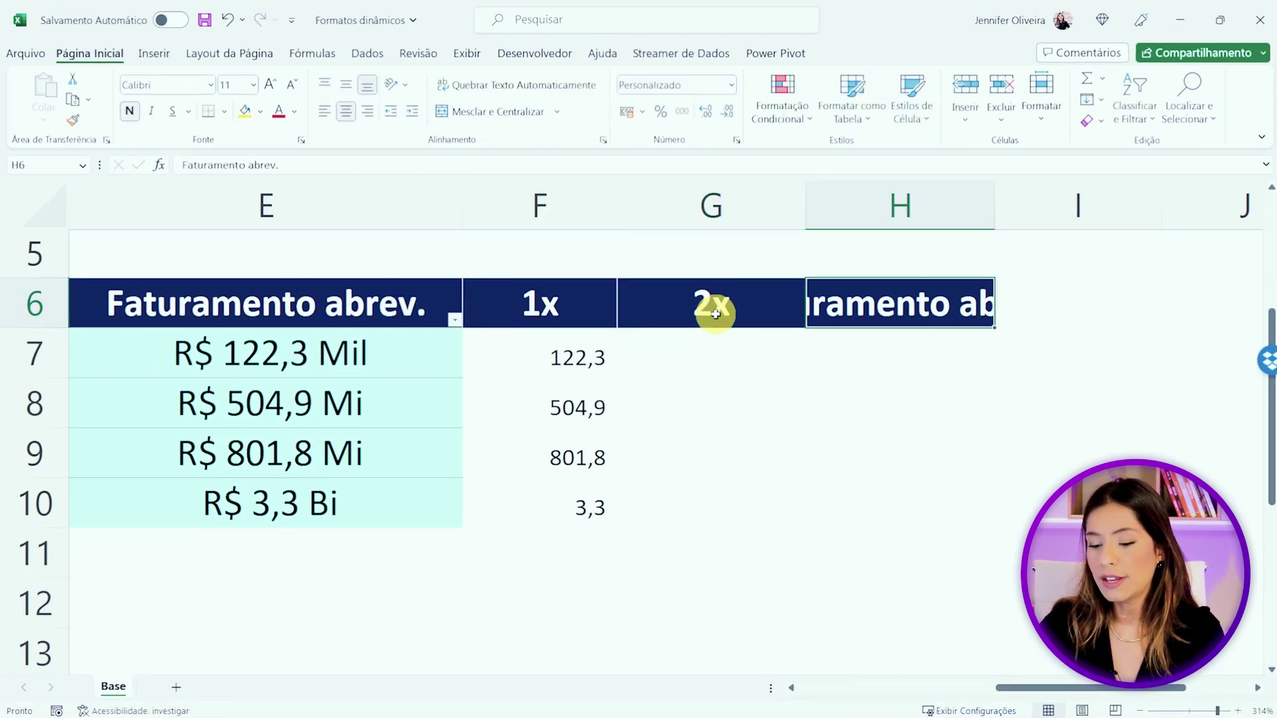
{"action": "type", "text": "3x"}
{"action": "key", "text": "Return"}
Clear the scaled helper values from F7:F10.
{"action": "key", "text": "ctrl+shift+Down"}
{"action": "key", "text": "Delete"}
{"action": "scroll", "coordinate": [658, 380], "scroll_direction": "left", "scroll_amount": 2}
{"action": "scroll", "coordinate": [852, 368], "scroll_direction": "left", "scroll_amount": 1}
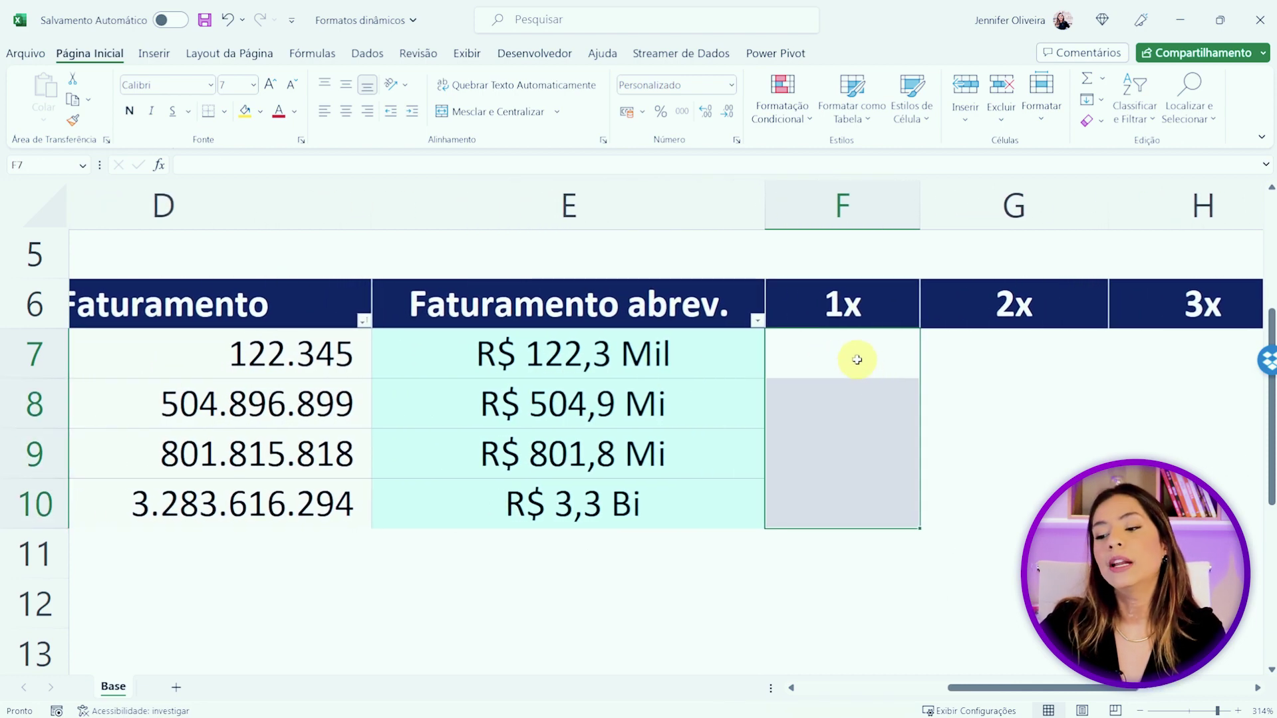
Enter =D7/1000 in F7, showing 122,3.
{"action": "left_click", "coordinate": [860, 352]}
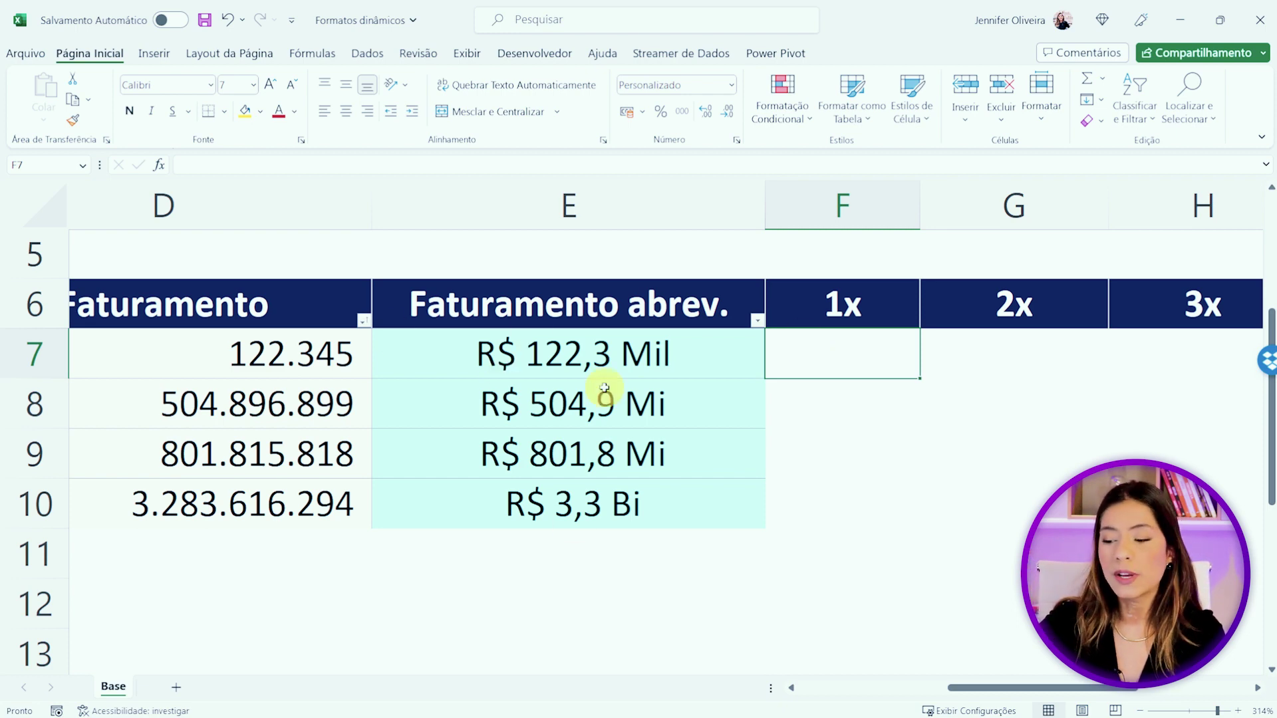
{"action": "type", "text": "="}
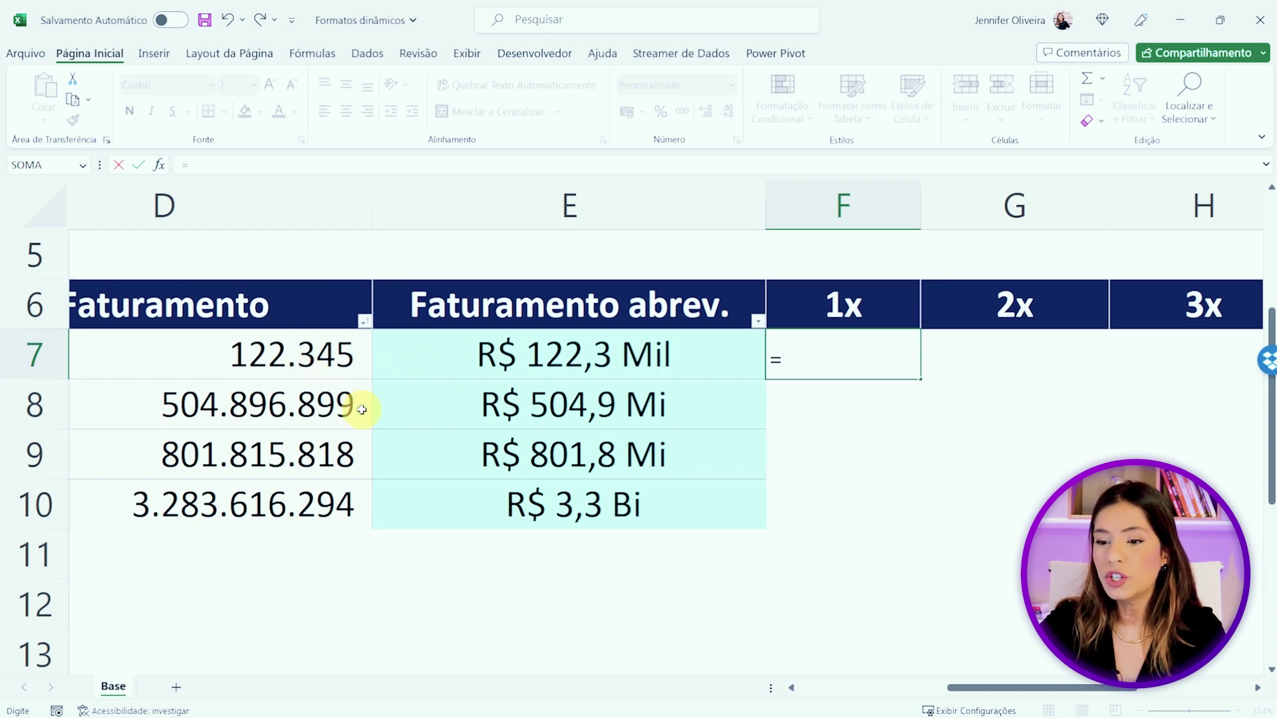
{"action": "left_click", "coordinate": [312, 365]}
{"action": "type", "text": "/1000"}
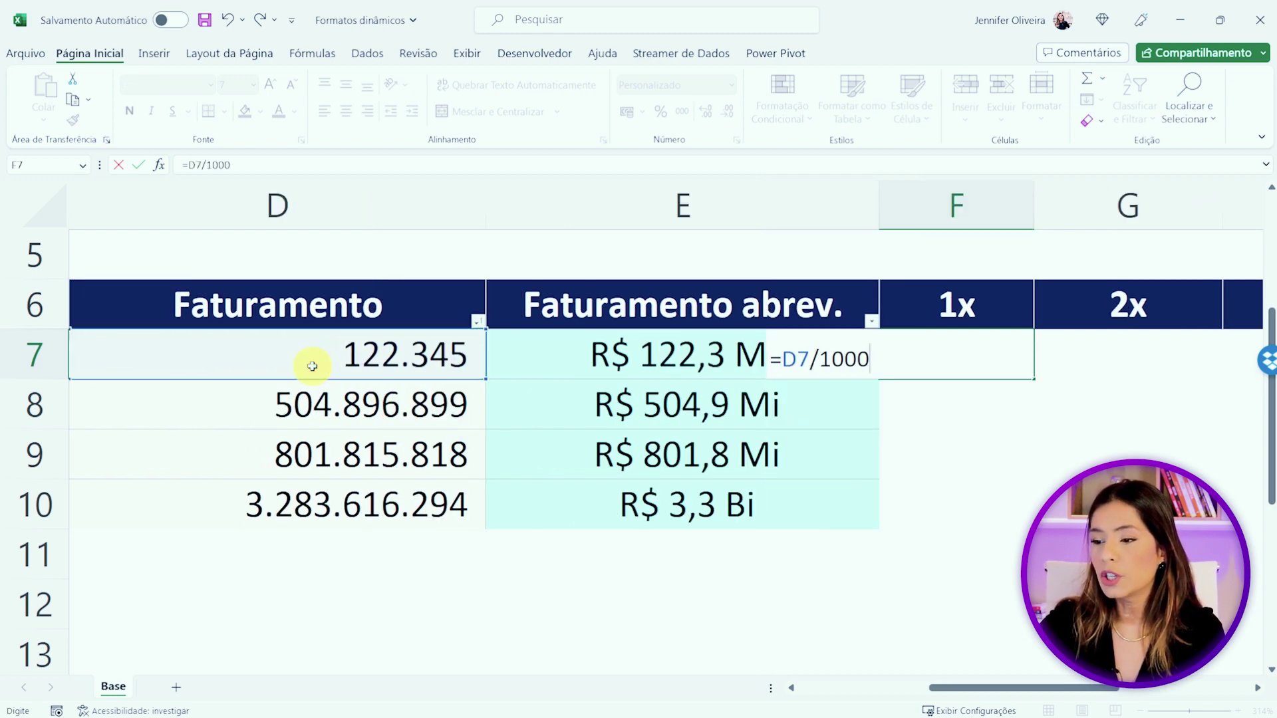
{"action": "key", "text": "Return"}
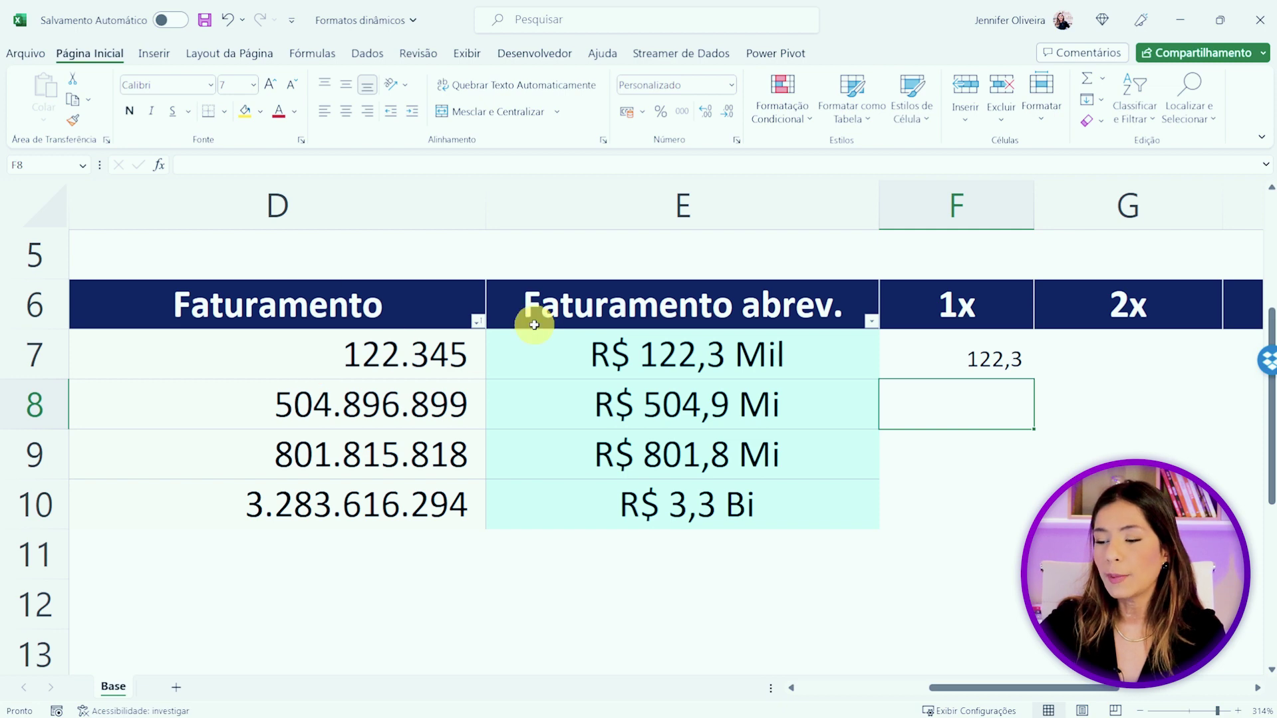
Enter =D8/1000 in F8, showing 504.896,9, and start the 2x formula in G8.
{"action": "scroll", "coordinate": [534, 325], "scroll_direction": "down", "scroll_amount": 1}
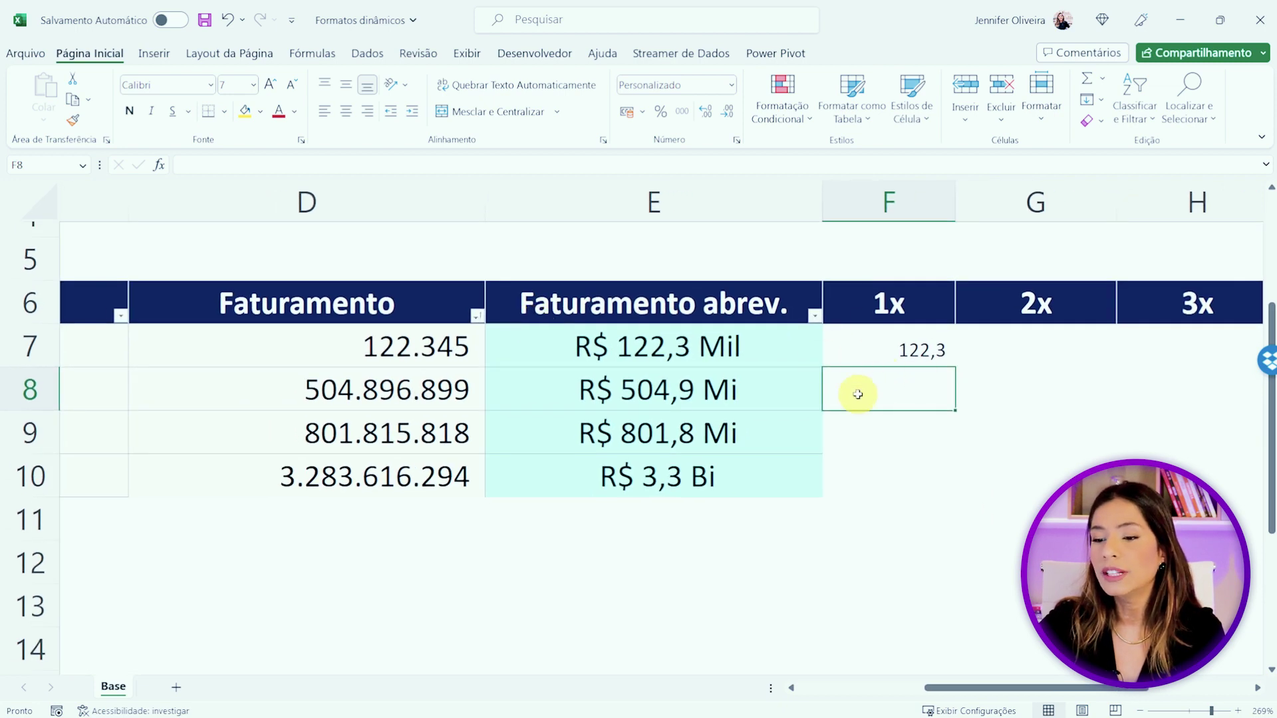
{"action": "scroll", "coordinate": [864, 386], "scroll_direction": "down", "scroll_amount": 1}
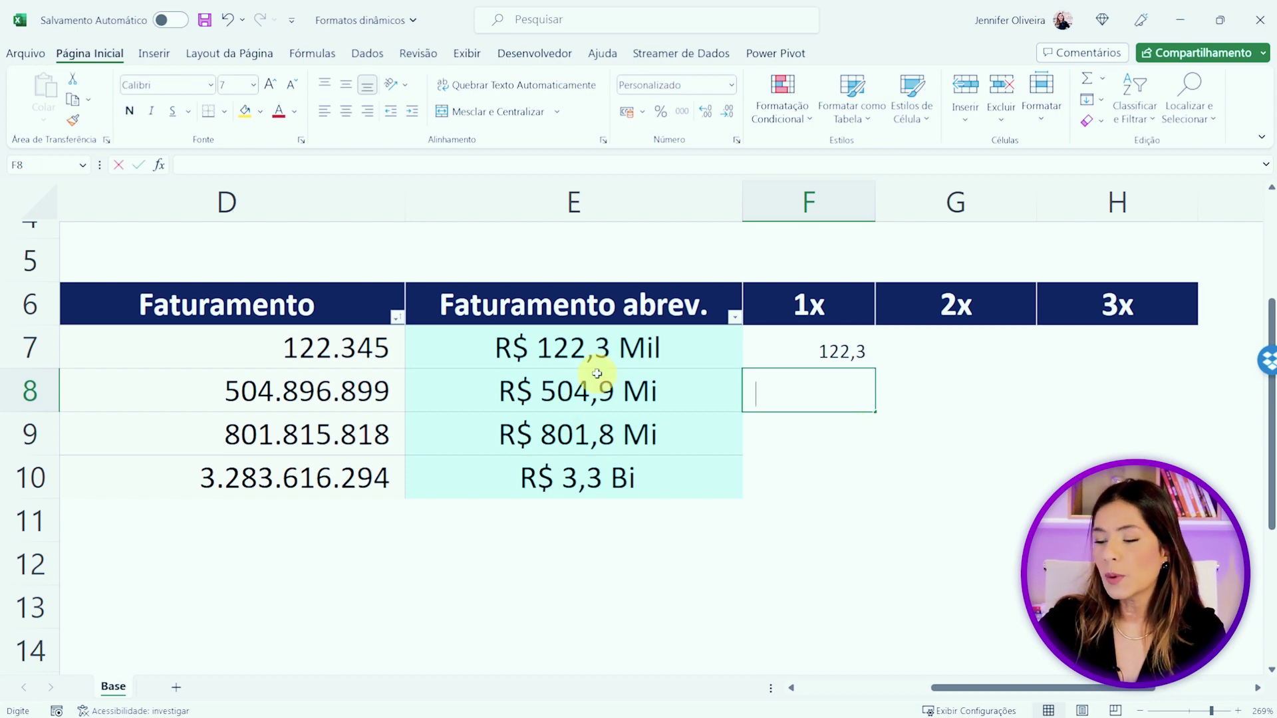
{"action": "type", "text": "="}
{"action": "left_click", "coordinate": [375, 381]}
{"action": "type", "text": "^"}
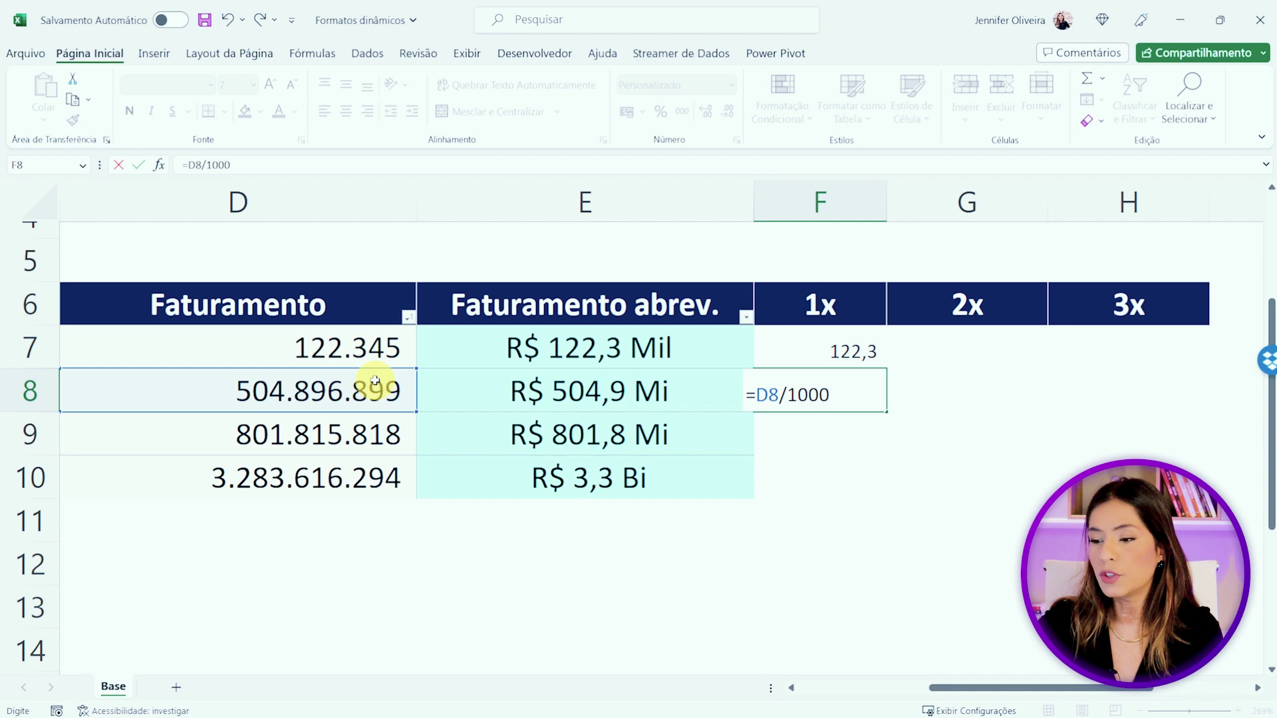
{"action": "key", "text": "Return"}
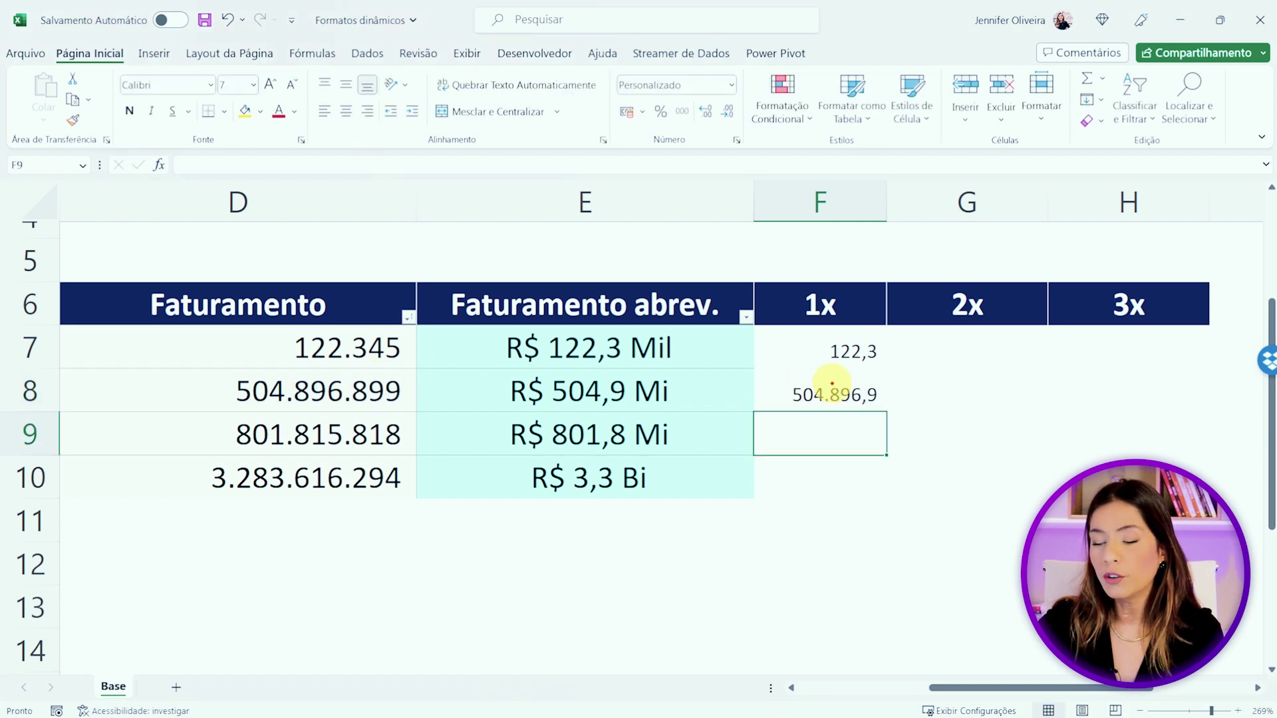
{"action": "left_click_drag", "start_coordinate": [496, 369], "coordinate": [642, 410]}
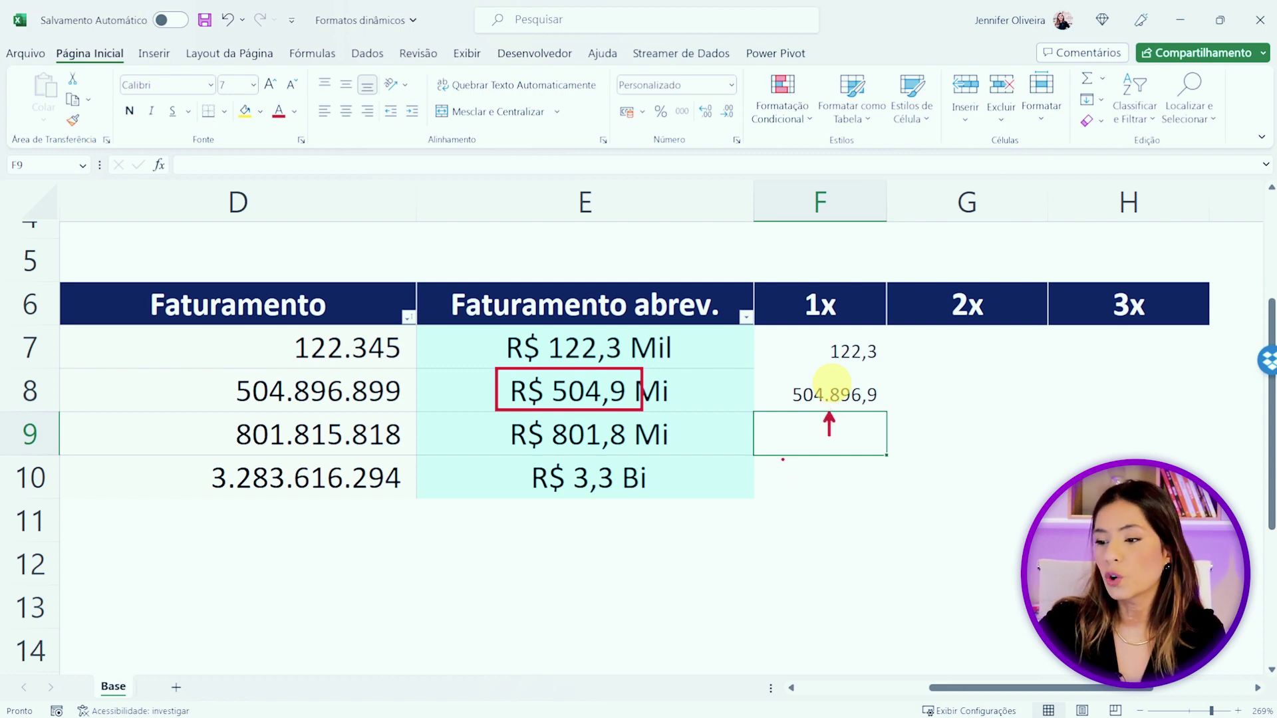
{"action": "left_click", "coordinate": [942, 392]}
{"action": "type", "text": "="}
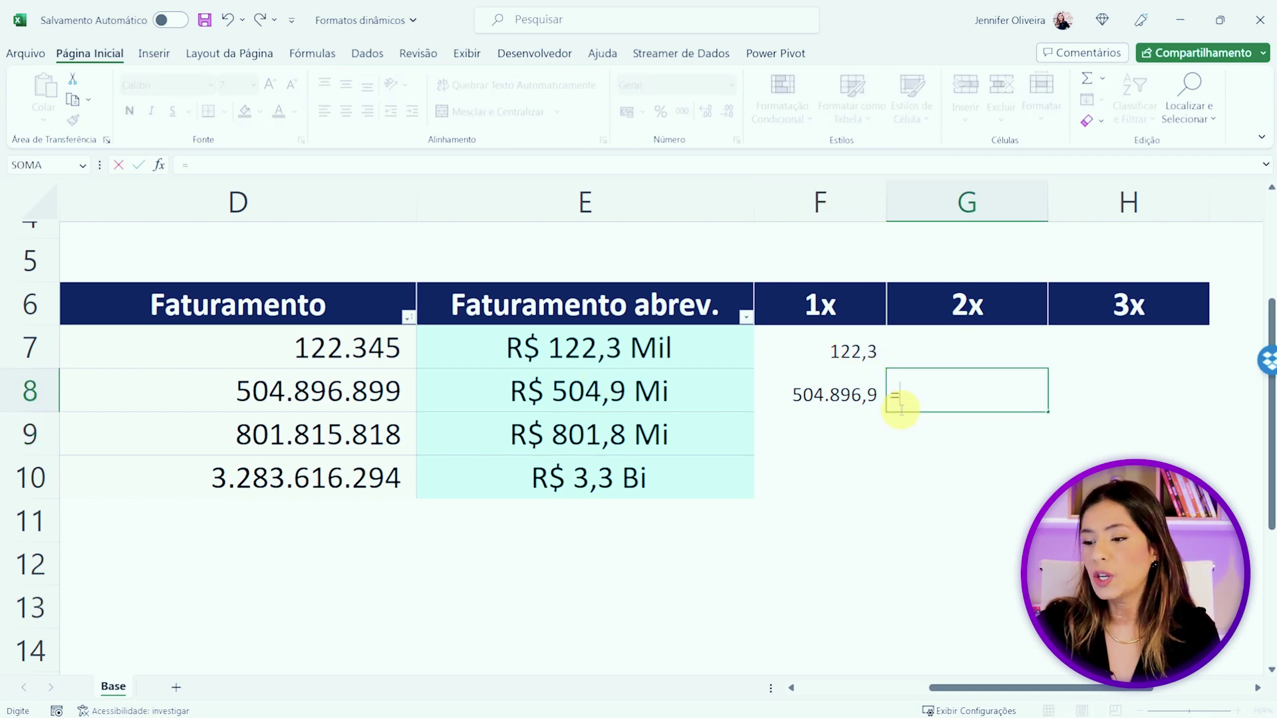
Complete G8 as =F8/1000 to get the 2x value 504,9.
{"action": "left_click", "coordinate": [831, 389]}
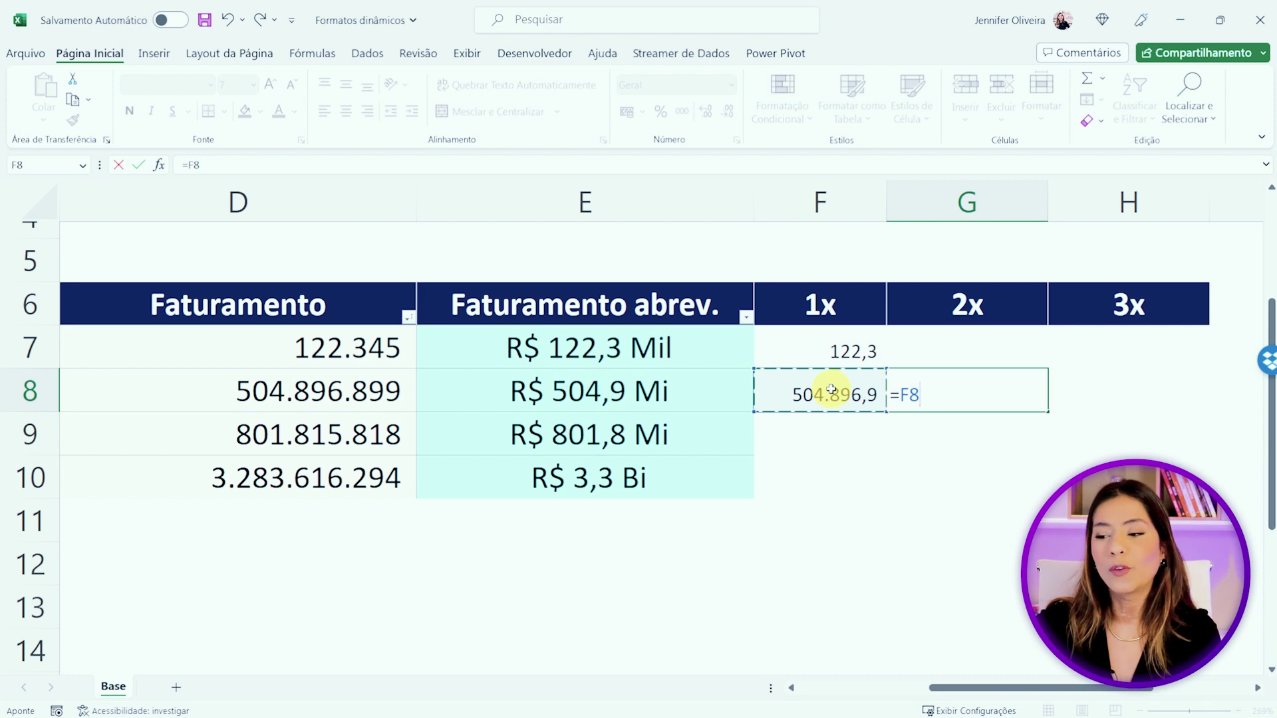
{"action": "type", "text": "/1000"}
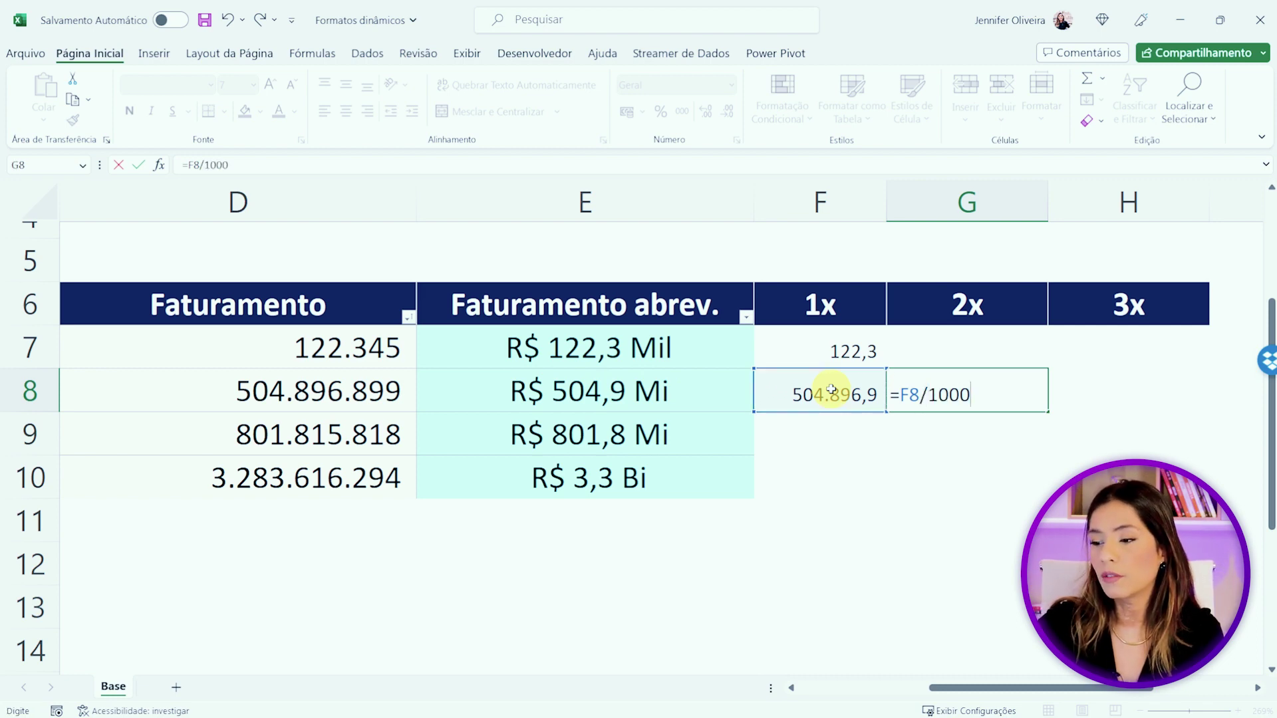
{"action": "key", "text": "Return"}
{"action": "left_click", "coordinate": [968, 387]}
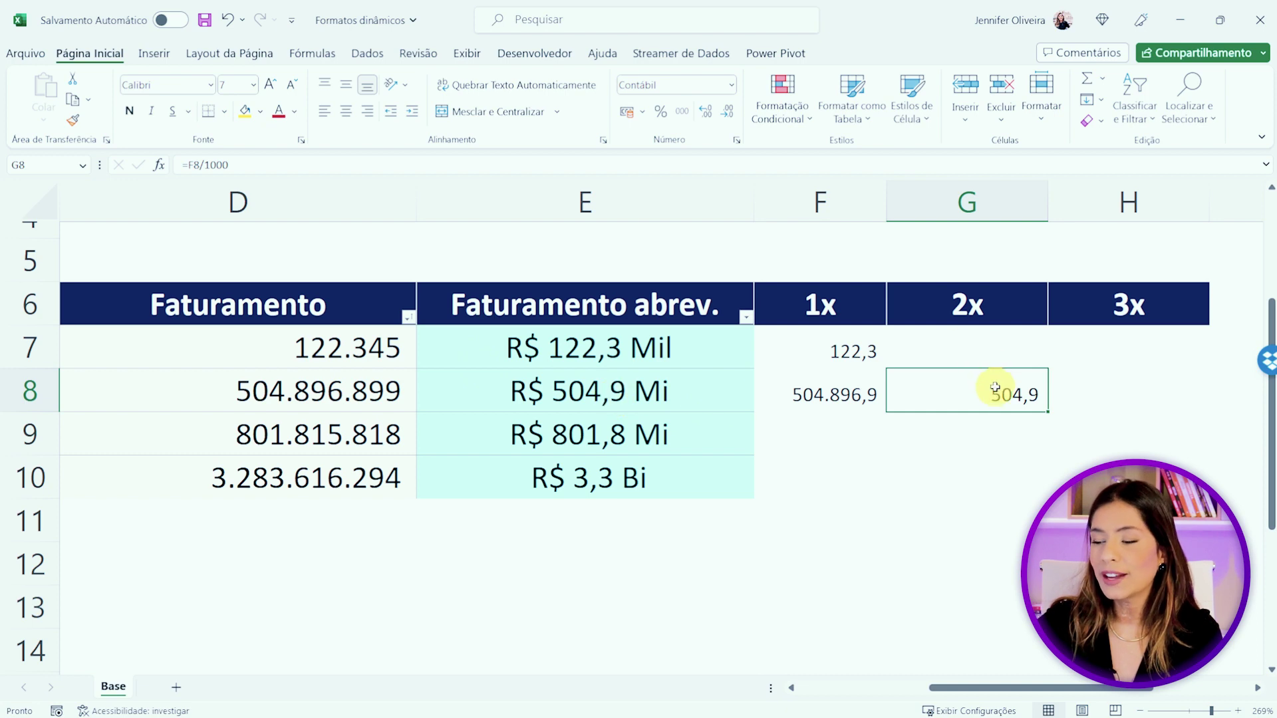
Shade F7 and G8 light aqua like column E.
{"action": "left_click", "coordinate": [982, 301], "text": "ctrl"}
{"action": "left_click", "coordinate": [851, 336]}
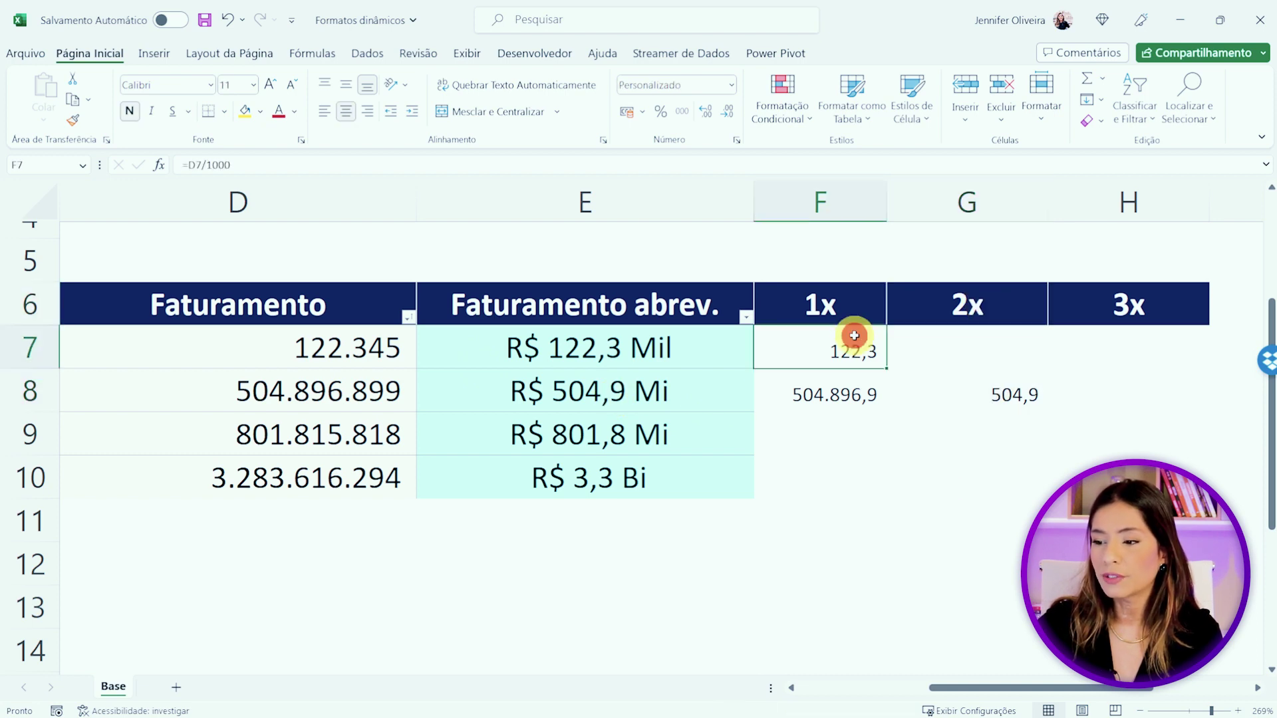
{"action": "left_click", "coordinate": [260, 112]}
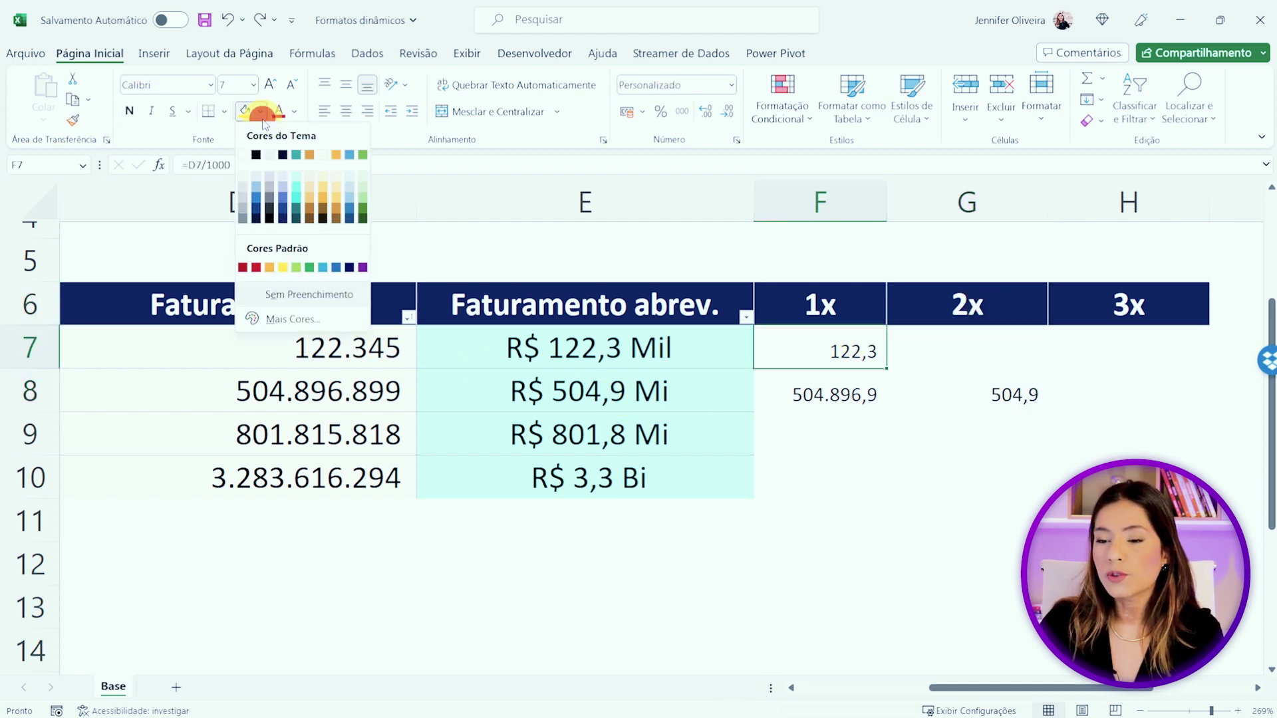
{"action": "left_click", "coordinate": [296, 174]}
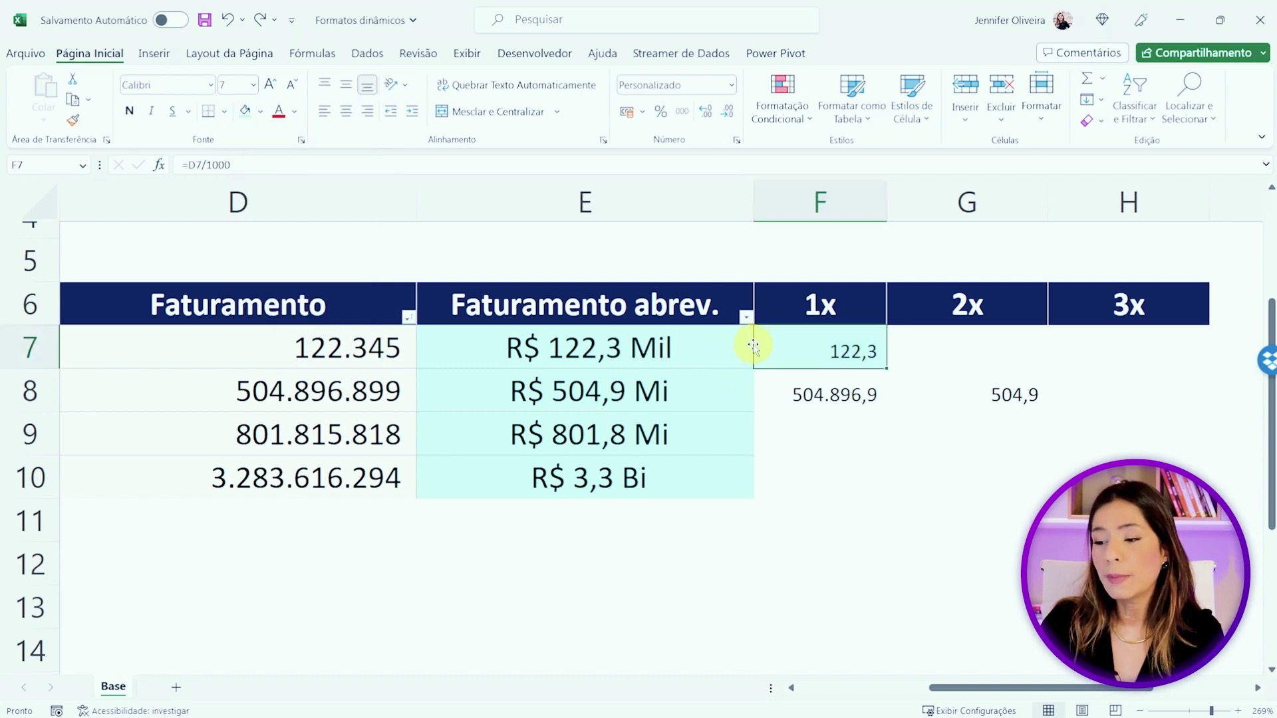
{"action": "left_click", "coordinate": [985, 371]}
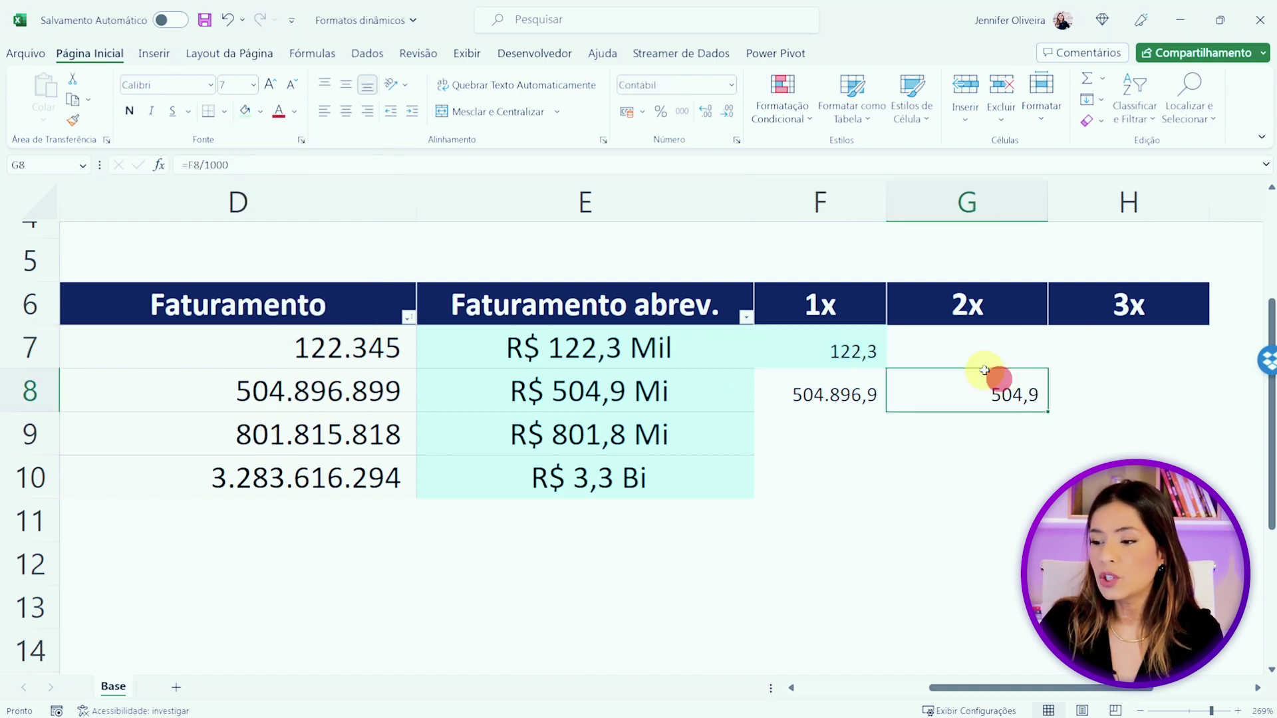
{"action": "left_click", "coordinate": [246, 111]}
Fill the F8:G8 formulas down to row 9 and enter =D10/1000 in F10.
{"action": "left_click_drag", "start_coordinate": [821, 392], "coordinate": [990, 381]}
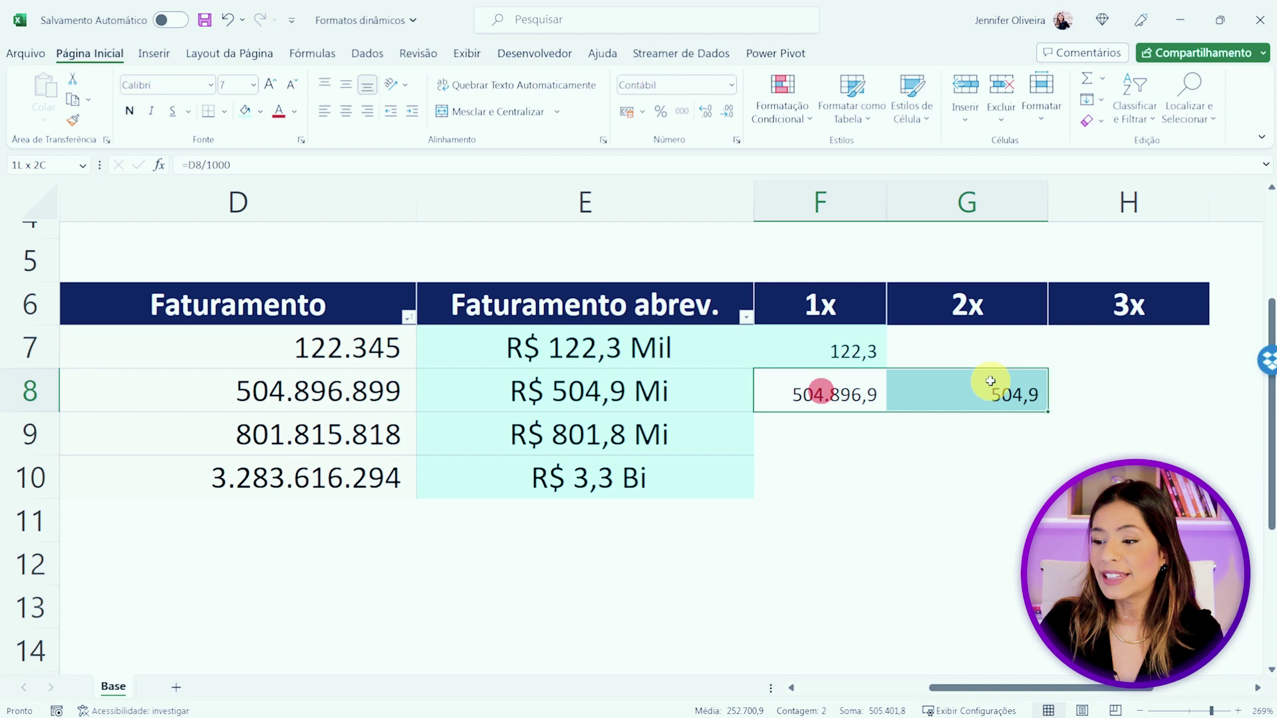
{"action": "left_click_drag", "start_coordinate": [1048, 412], "coordinate": [1049, 446]}
{"action": "left_click", "coordinate": [807, 509]}
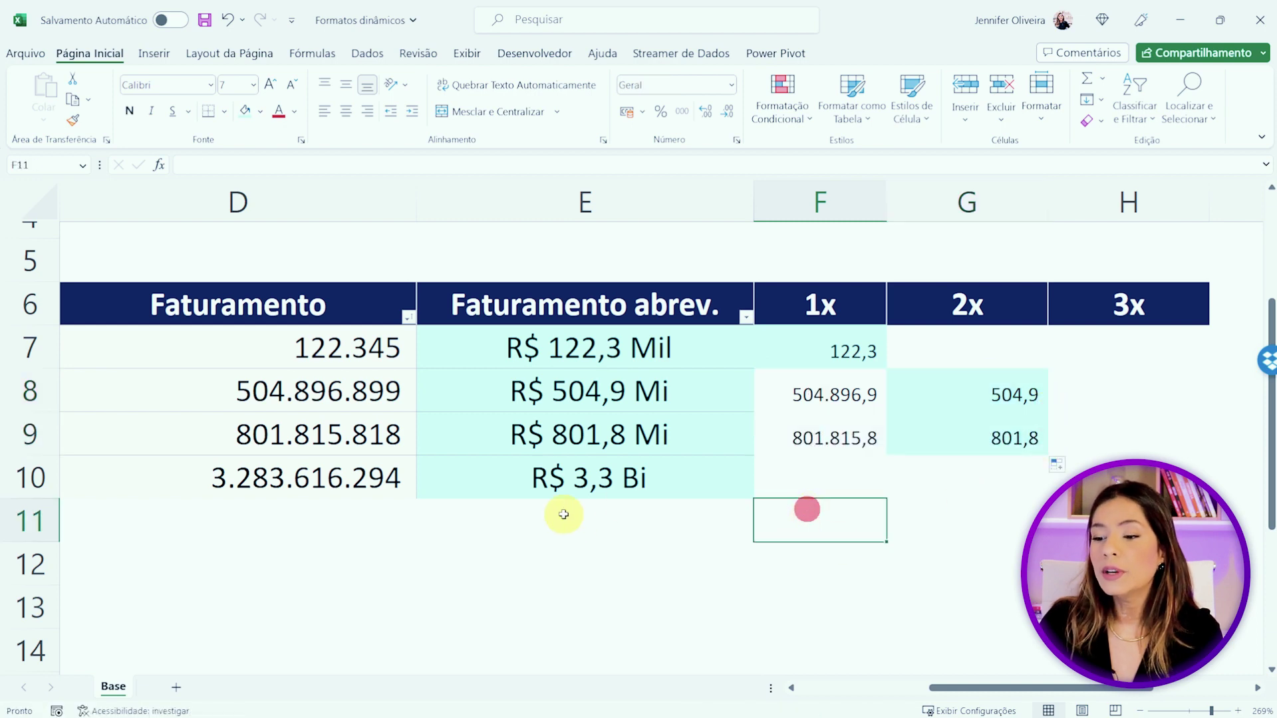
{"action": "left_click", "coordinate": [804, 457]}
{"action": "type", "text": "="}
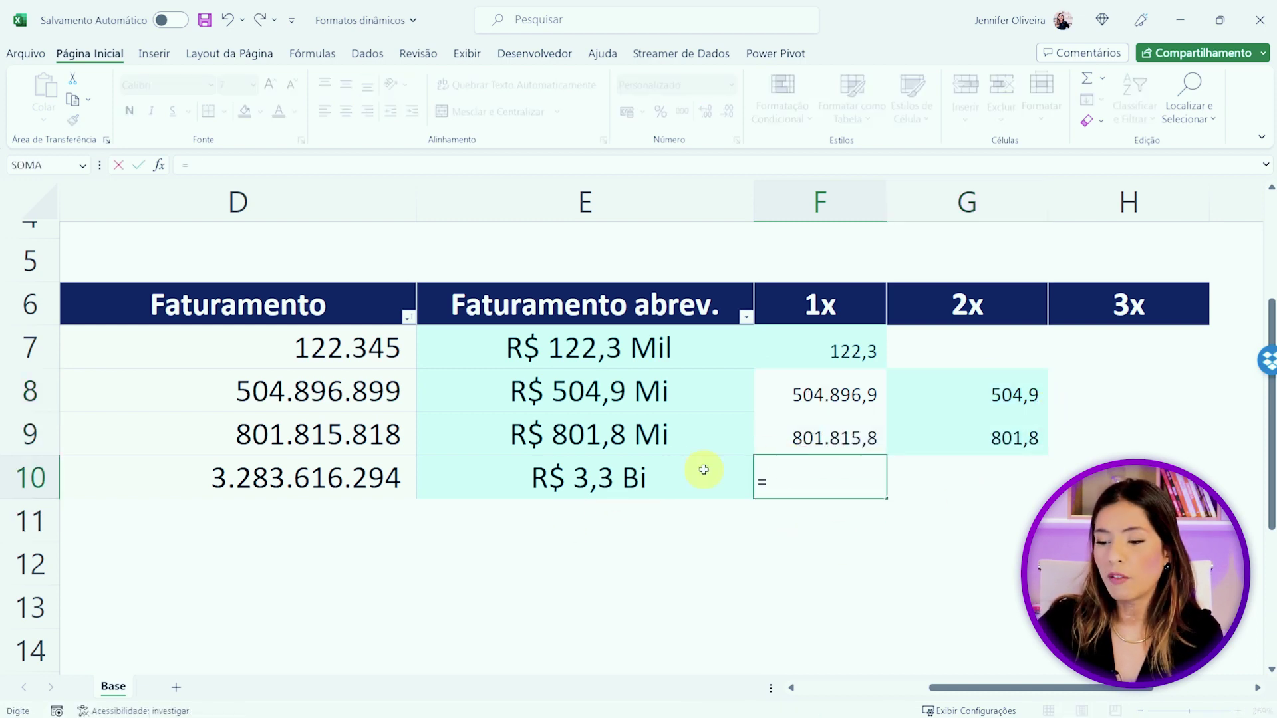
{"action": "left_click", "coordinate": [314, 477]}
{"action": "type", "text": "/1000"}
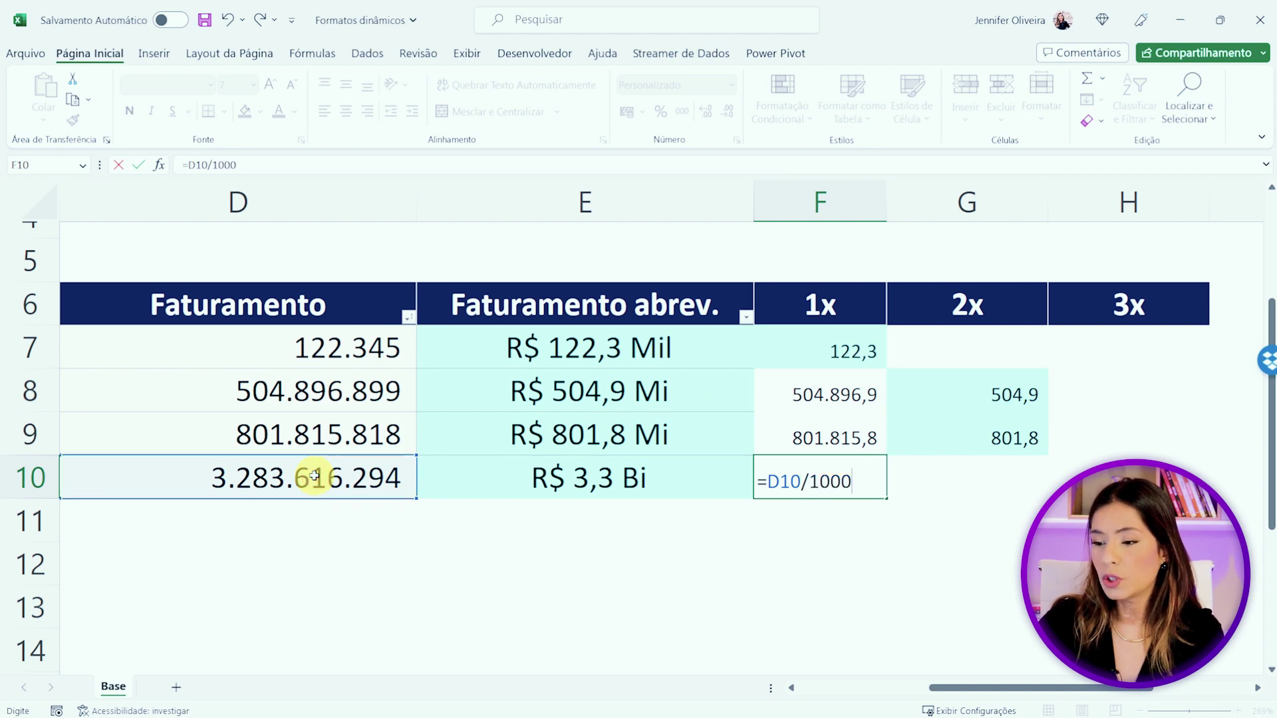
{"action": "key", "text": "Tab"}
Enter =F10/1000 in G10 and =G10/1000 in H10, giving 3,3.
{"action": "type", "text": "="}
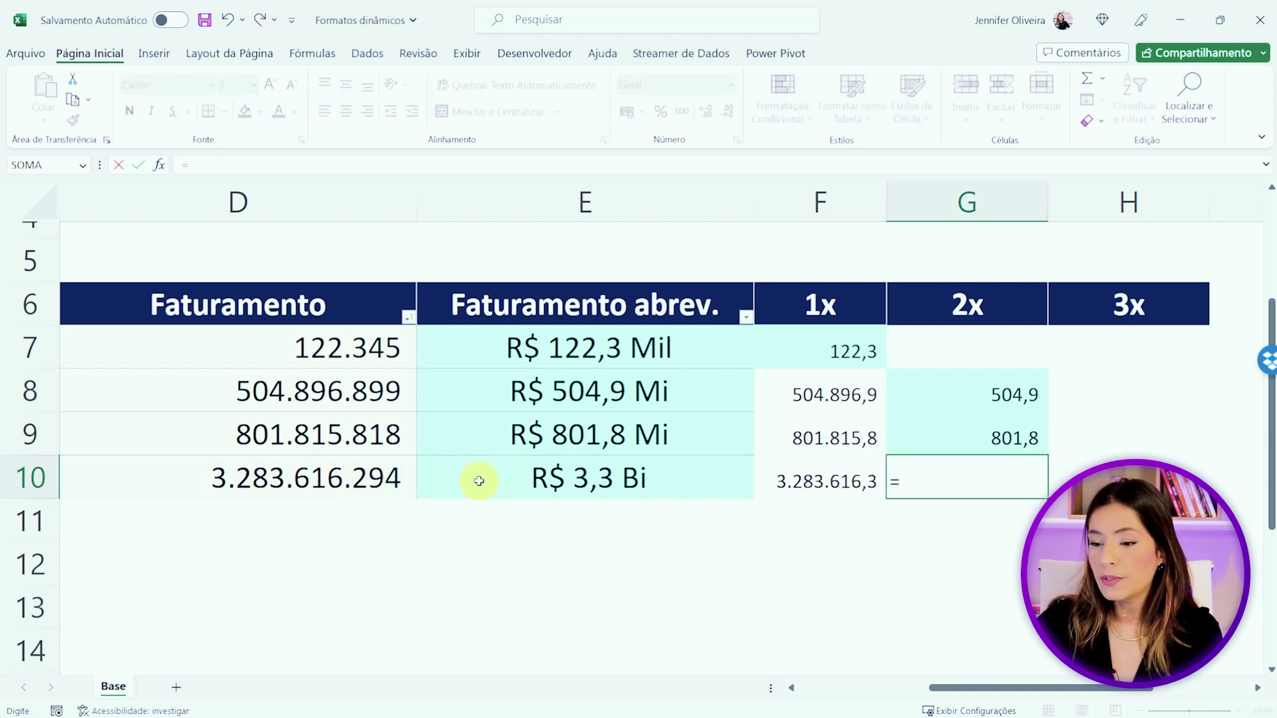
{"action": "left_click", "coordinate": [798, 484]}
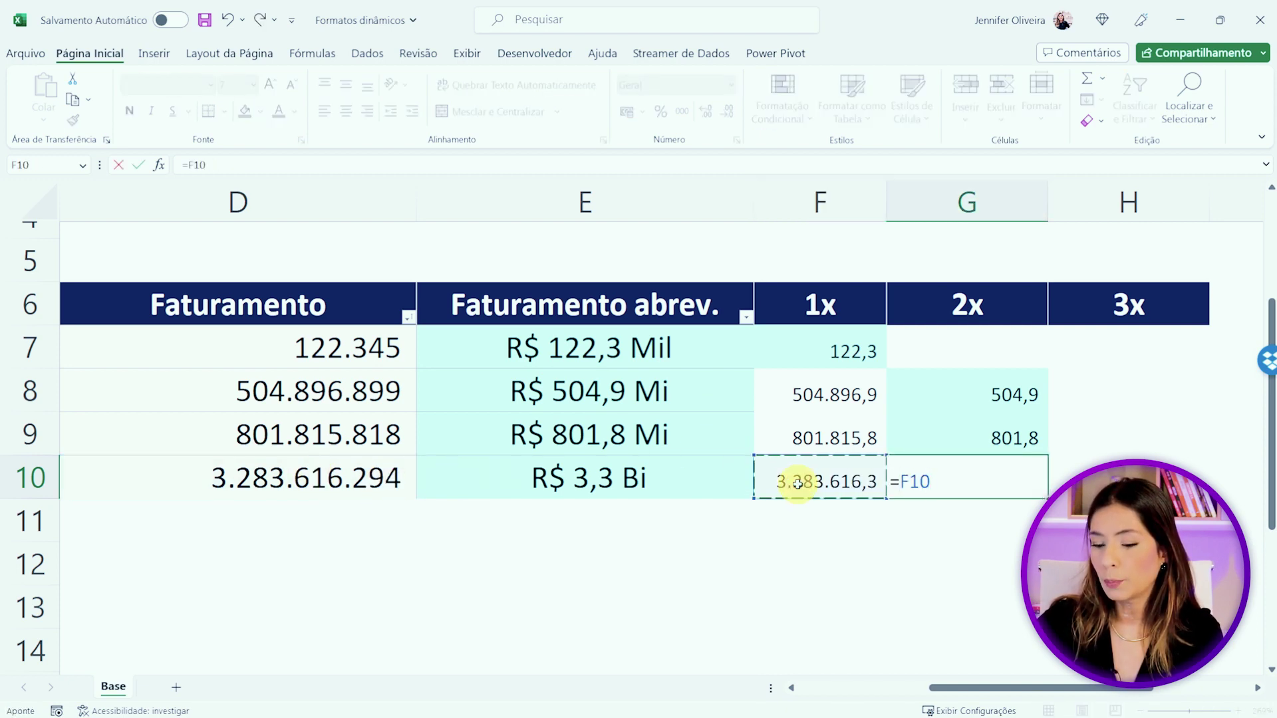
{"action": "type", "text": "/10"}
{"action": "type", "text": "00"}
{"action": "key", "text": "Tab"}
{"action": "type", "text": "="}
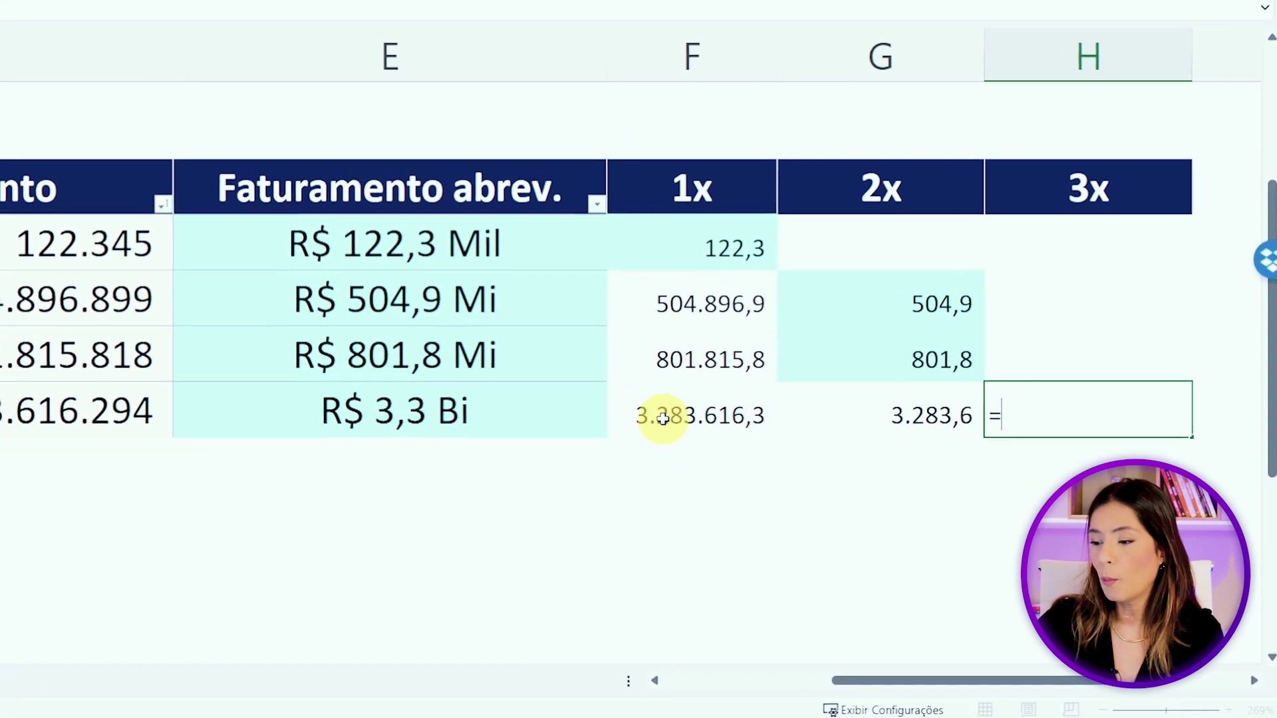
{"action": "key", "text": "Left"}
{"action": "type", "text": "/"}
{"action": "key", "text": "Return"}
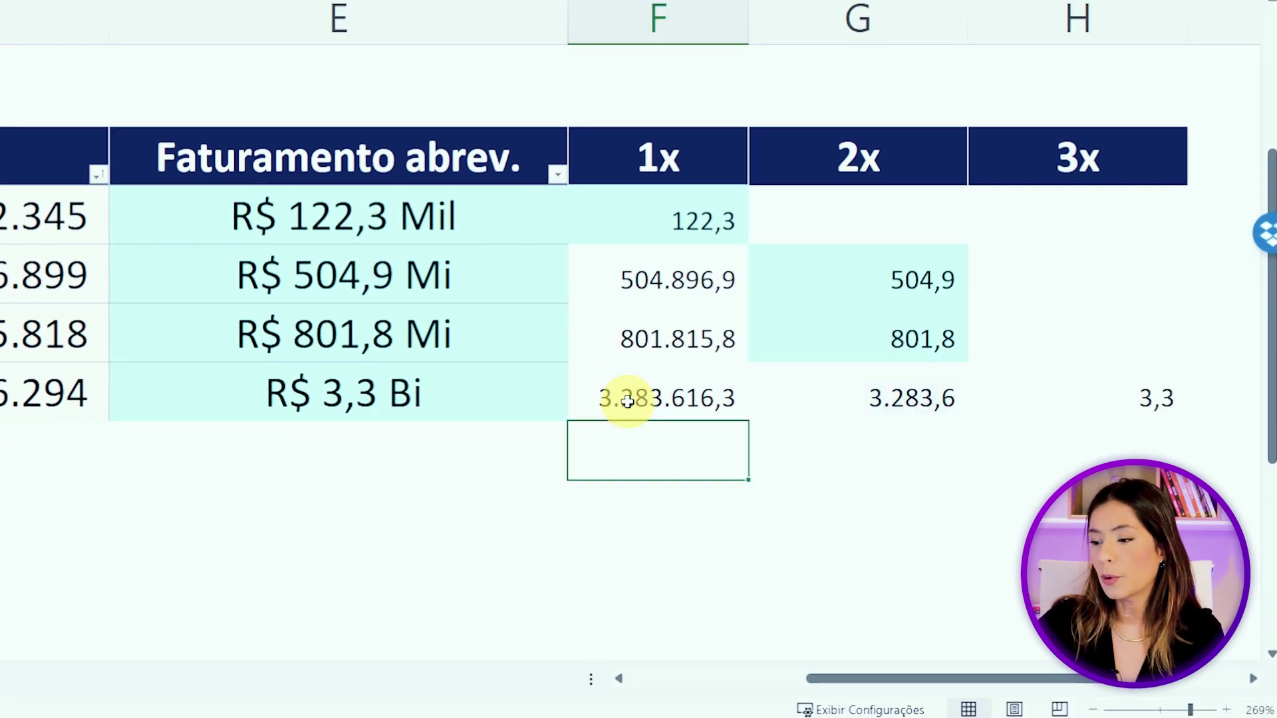
Give H10 the same aqua fill and select the 1x–3x results to check their total.
{"action": "left_click", "coordinate": [1136, 373]}
{"action": "key", "text": "F4"}
{"action": "left_click", "coordinate": [732, 377]}
{"action": "left_click", "coordinate": [688, 253]}
{"action": "left_click_drag", "start_coordinate": [688, 253], "coordinate": [1004, 404]}
{"action": "left_click", "coordinate": [775, 471]}
{"action": "left_click", "coordinate": [656, 229]}
{"action": "left_click_drag", "start_coordinate": [656, 229], "coordinate": [1112, 385]}
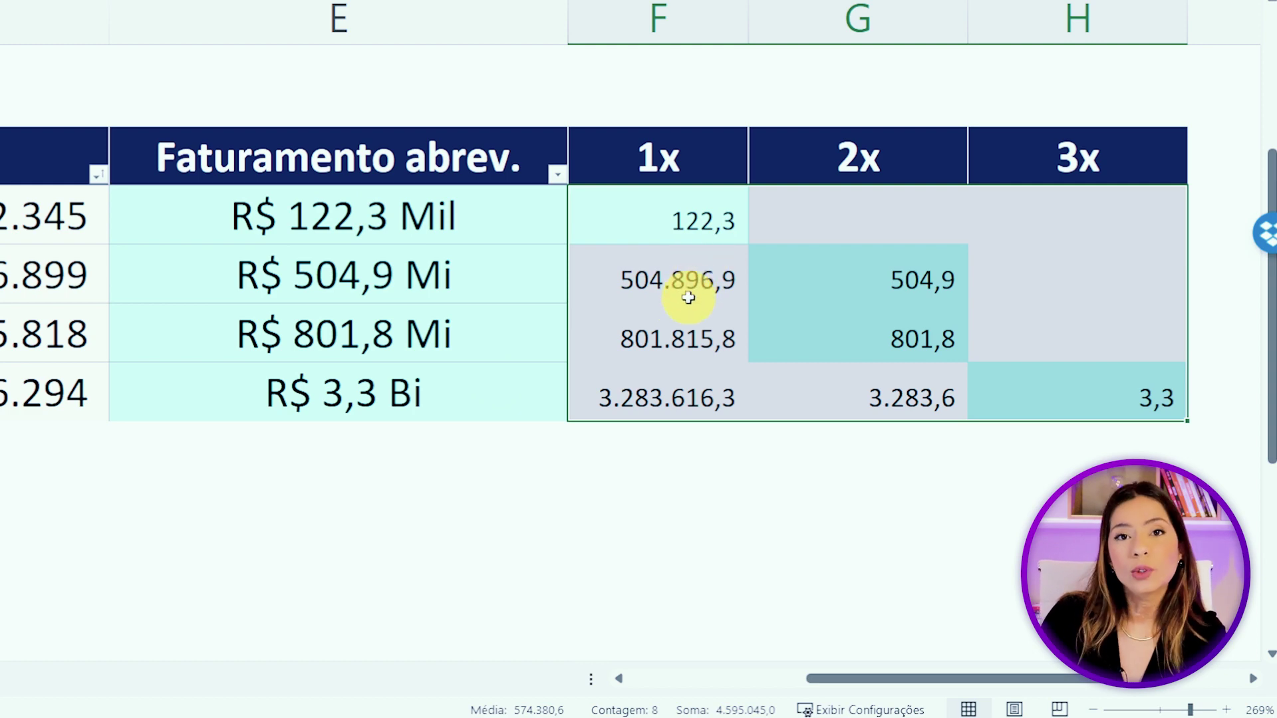
{"action": "left_click_drag", "start_coordinate": [416, 226], "coordinate": [371, 400]}
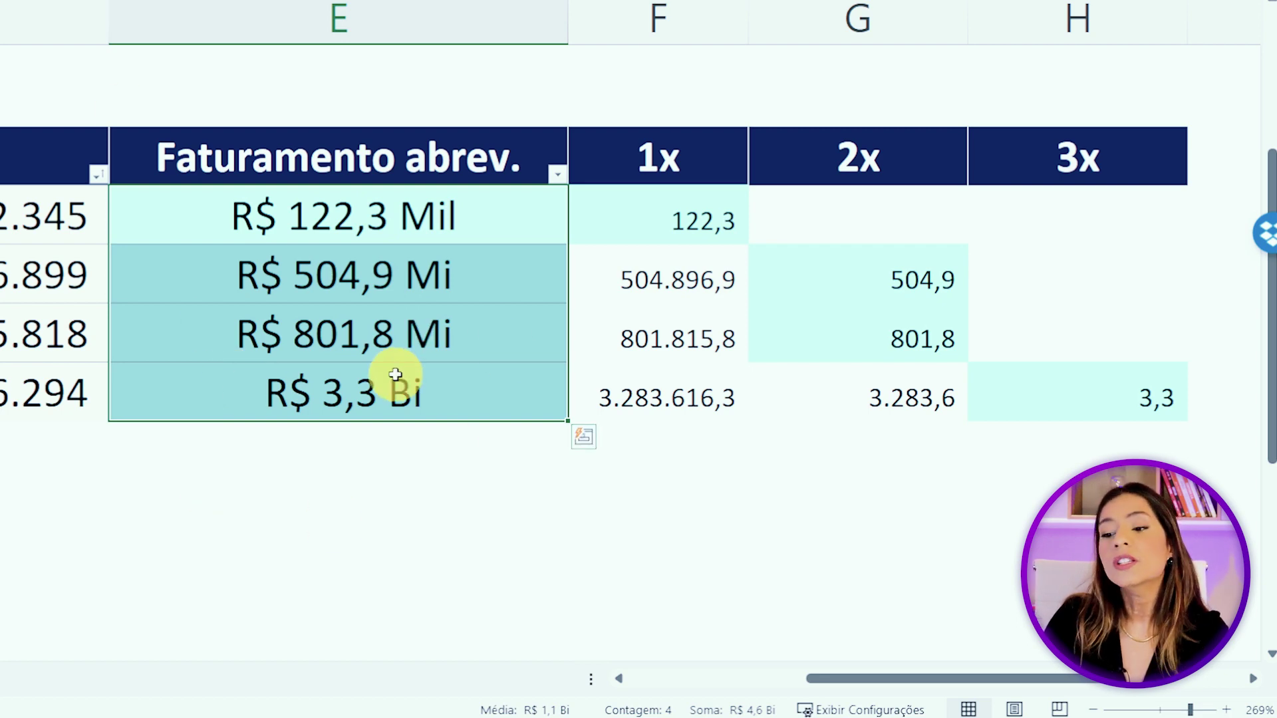
{"action": "left_click_drag", "start_coordinate": [694, 208], "coordinate": [1130, 406]}
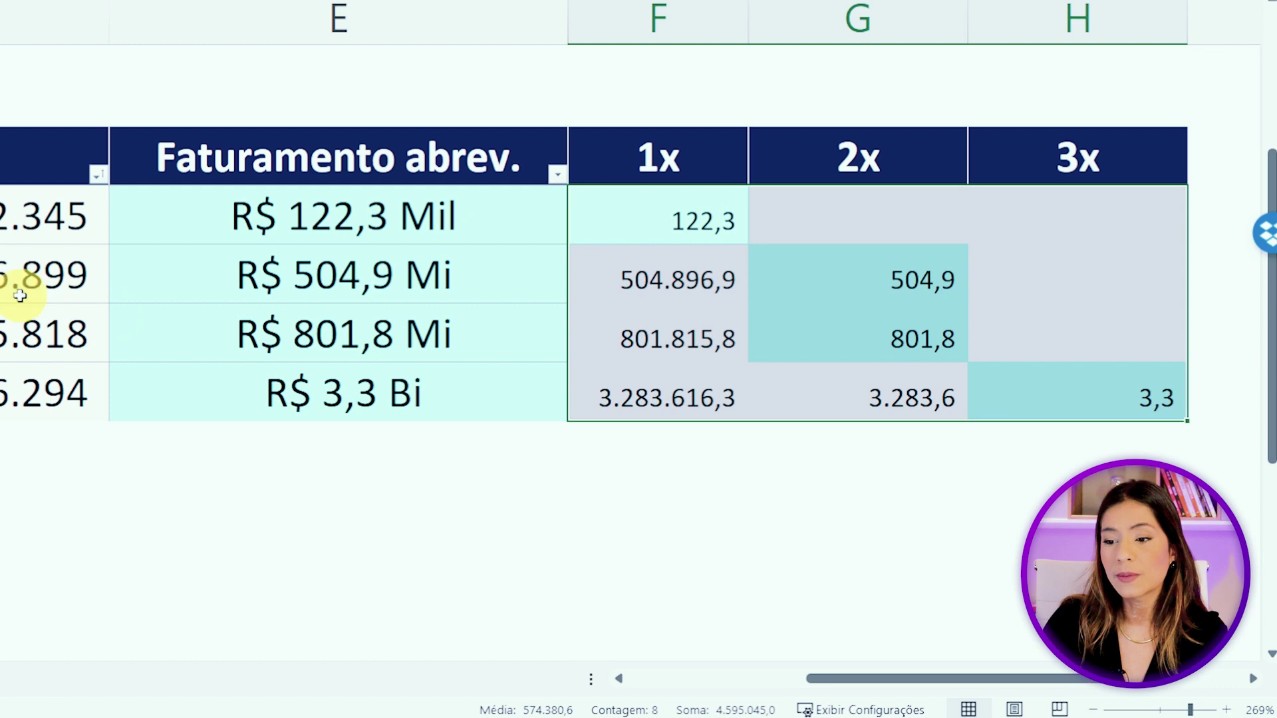
{"action": "left_click_drag", "start_coordinate": [14, 214], "coordinate": [14, 399]}
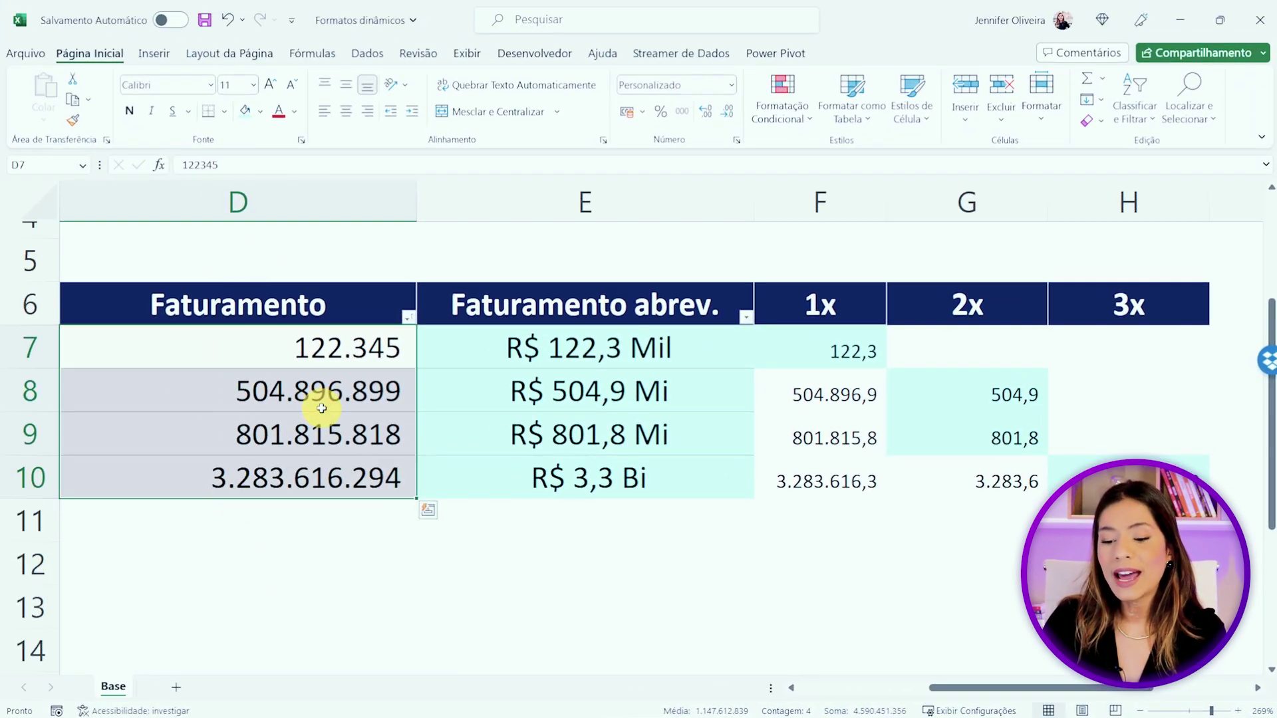
Open Format Cells for D7:D10 via Mais Formatos de Número, showing the Personalizado codes.
{"action": "key", "text": "ctrl+1"}
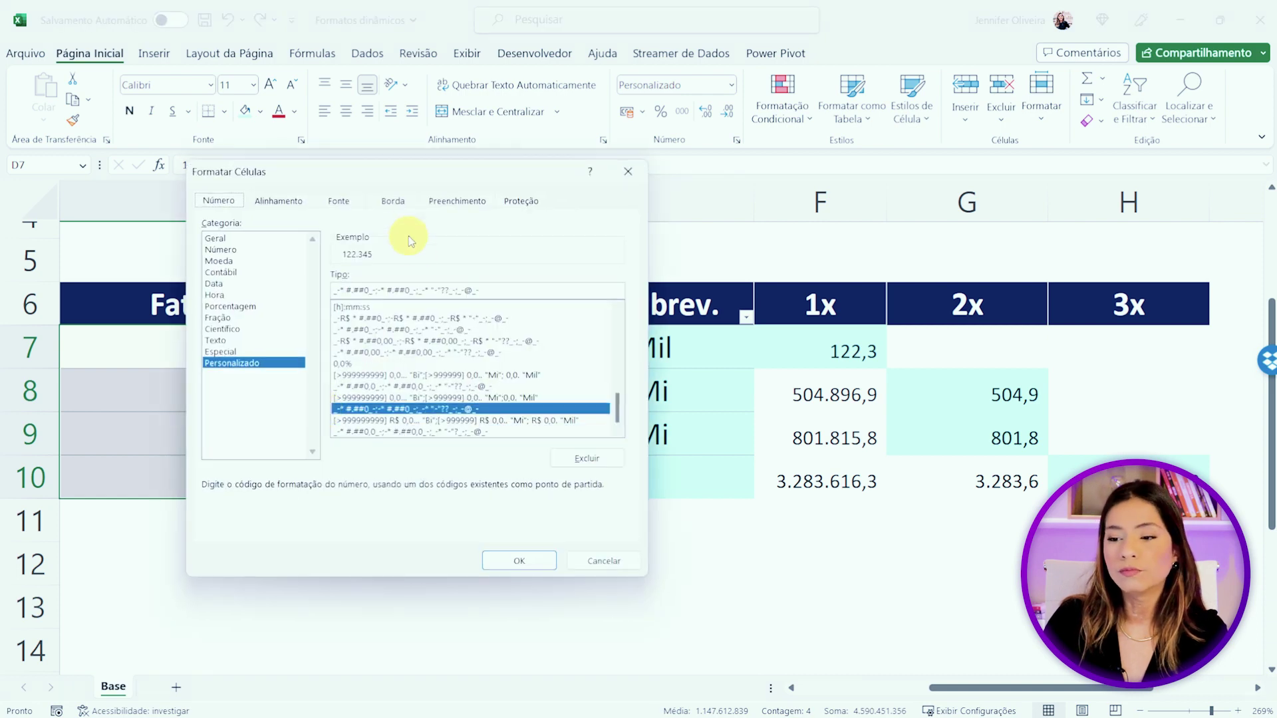
{"action": "left_click_drag", "start_coordinate": [411, 179], "coordinate": [425, 135]}
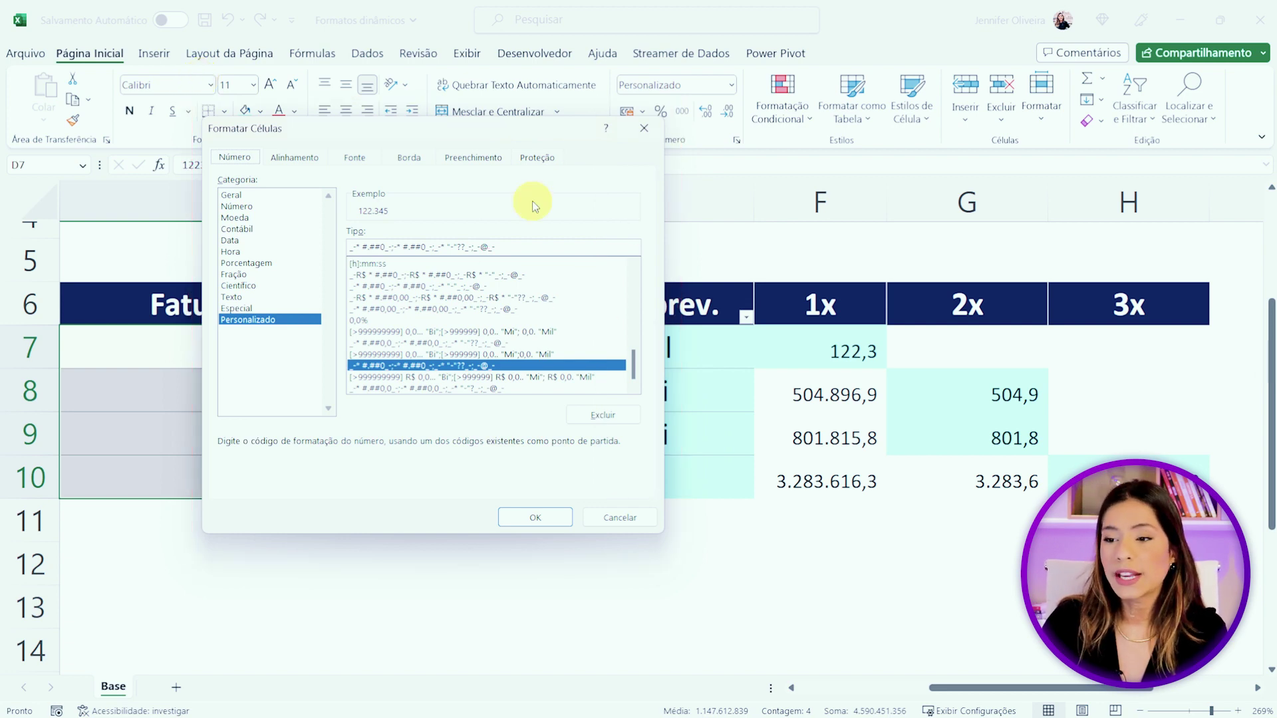
{"action": "key", "text": "Return"}
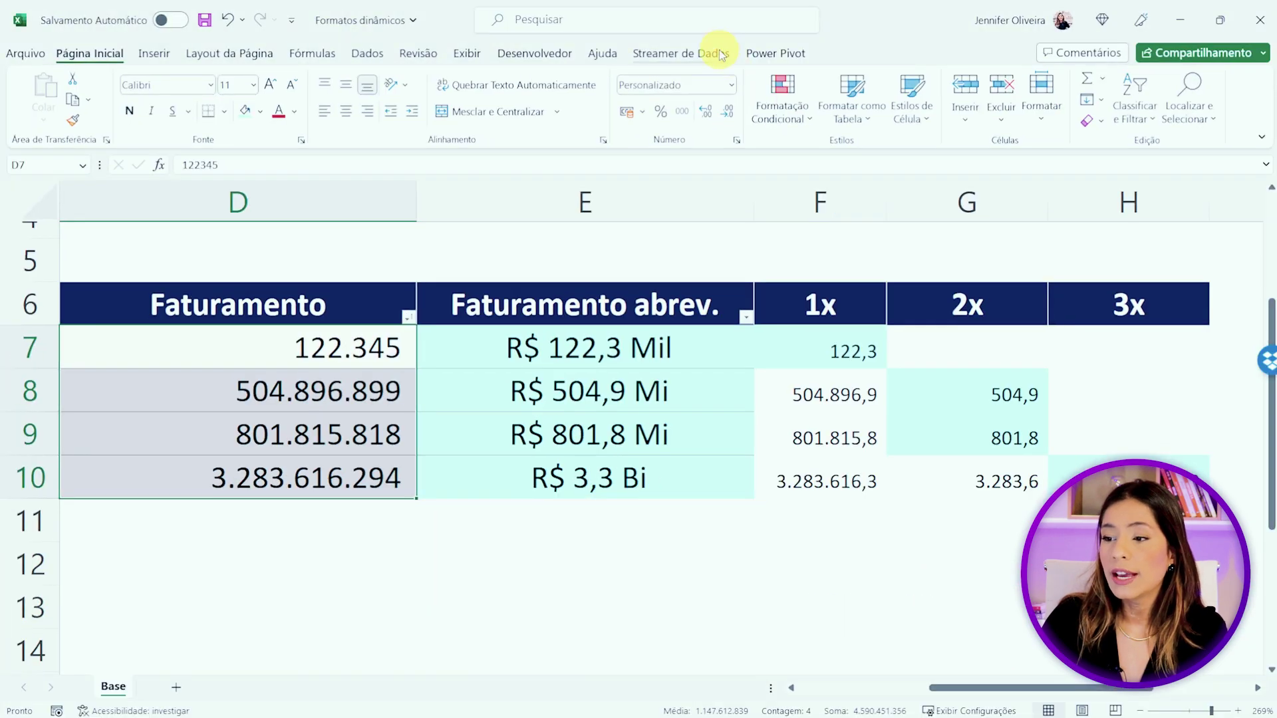
{"action": "left_click", "coordinate": [731, 84]}
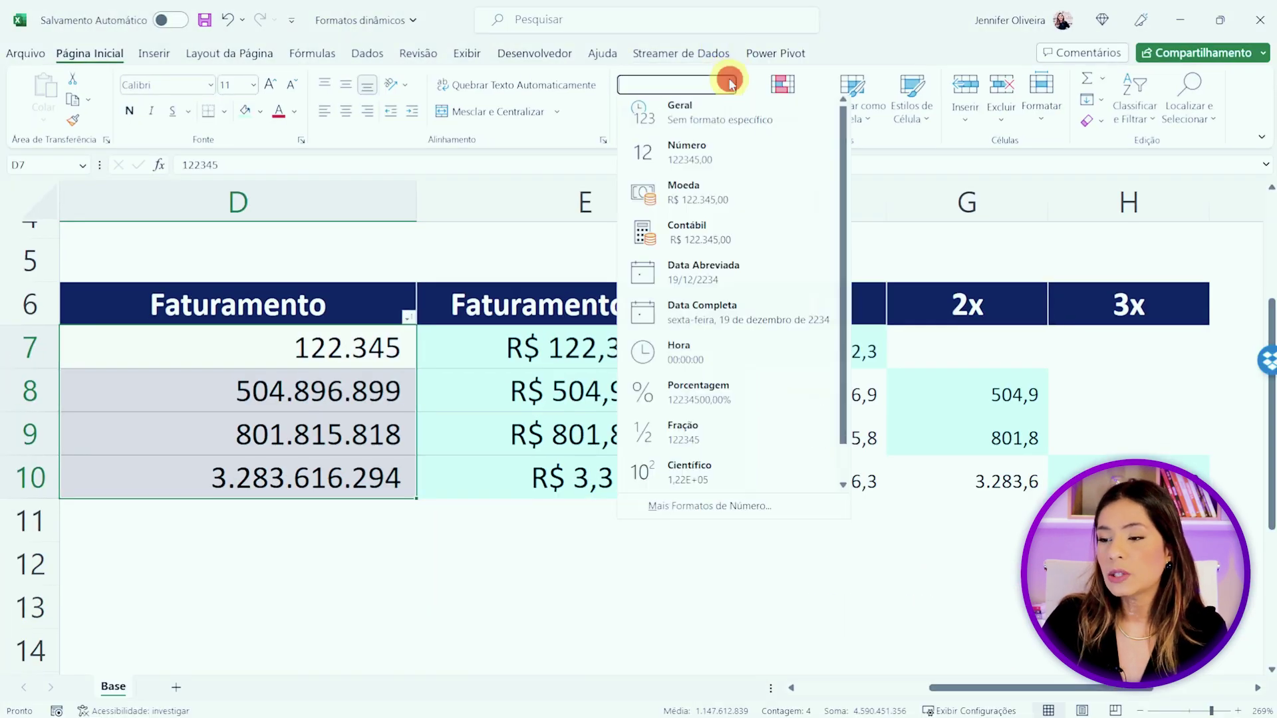
{"action": "left_click", "coordinate": [710, 510]}
{"action": "mouse_move", "coordinate": [354, 139]}
{"action": "left_mouse_down"}
{"action": "mouse_move", "coordinate": [649, 205]}
{"action": "mouse_move", "coordinate": [643, 171]}
{"action": "left_mouse_up"}
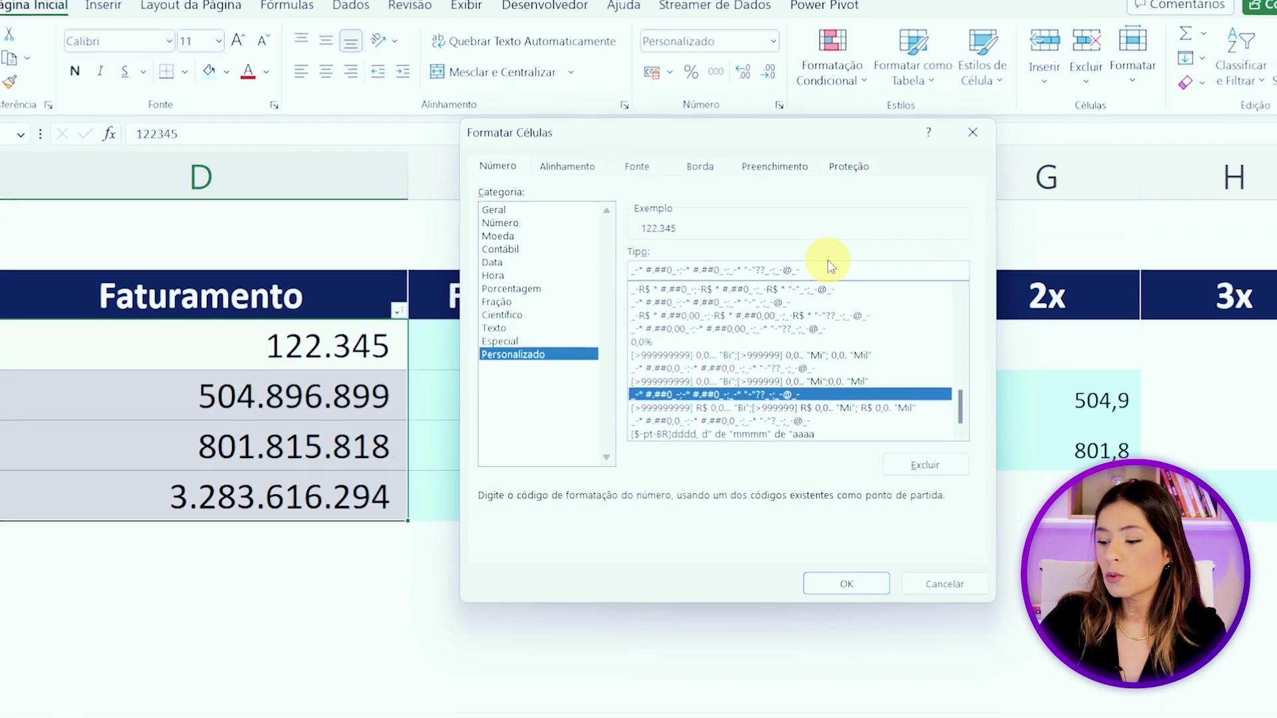
Delete the existing custom format code from the Tipo box.
{"action": "key", "text": "BackSpace"}
{"action": "key", "text": "BackSpace"}
{"action": "key", "text": "BackSpace"}
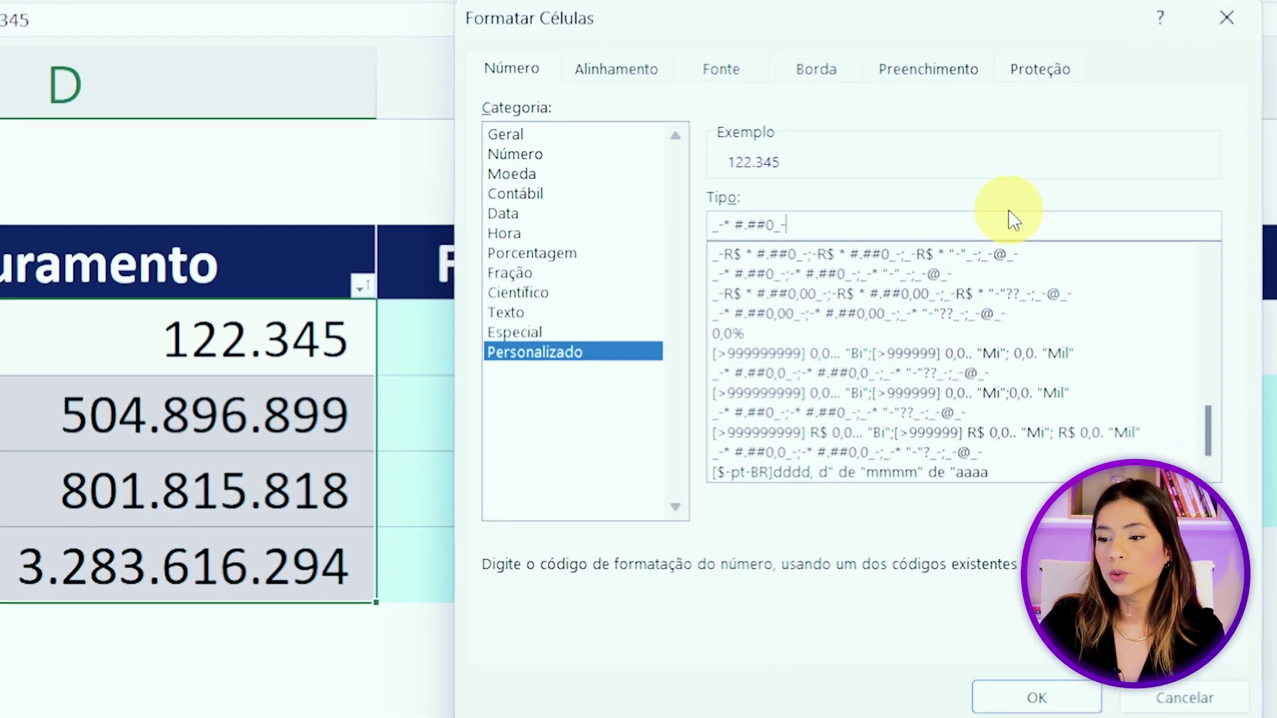
{"action": "key", "text": "BackSpace"}
{"action": "key", "text": "BackSpace"}
{"action": "key", "text": "BackSpace"}
{"action": "type", "text": "[>"}
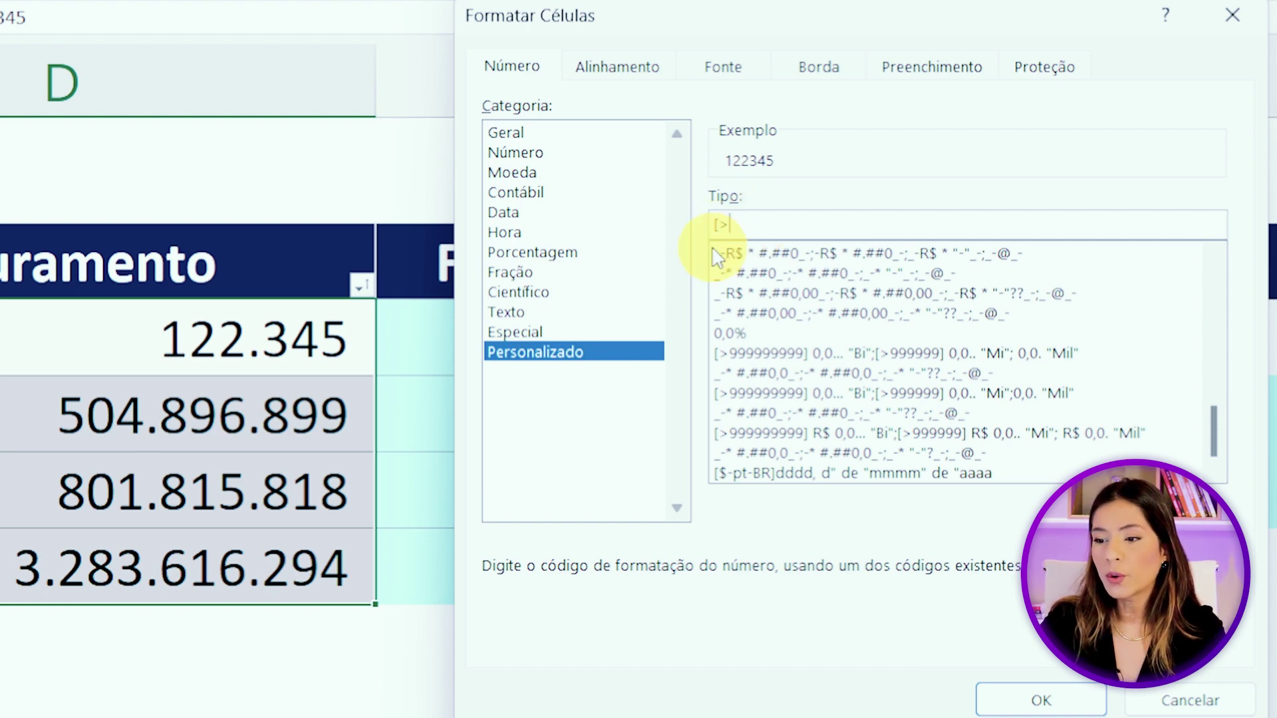
Start the custom format code with the rule [>999999999] R$ 0,0 for billion-plus revenues.
{"action": "type", "text": "999"}
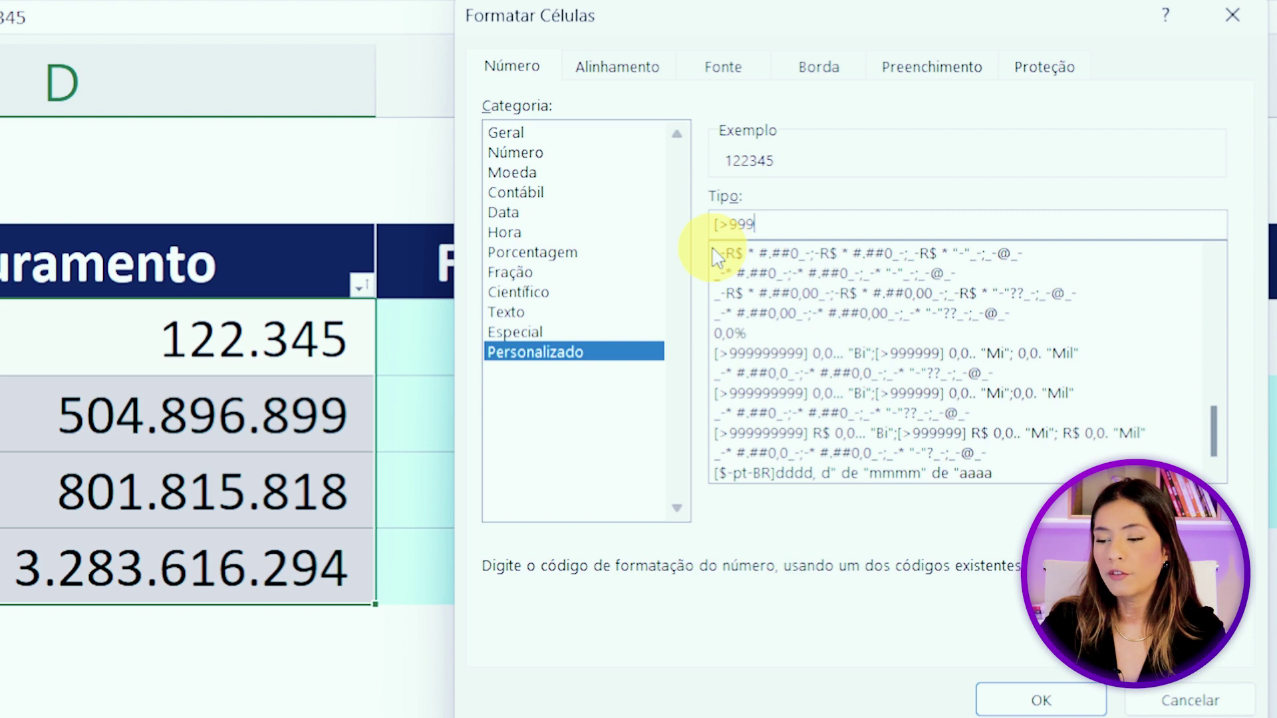
{"action": "type", "text": "999"}
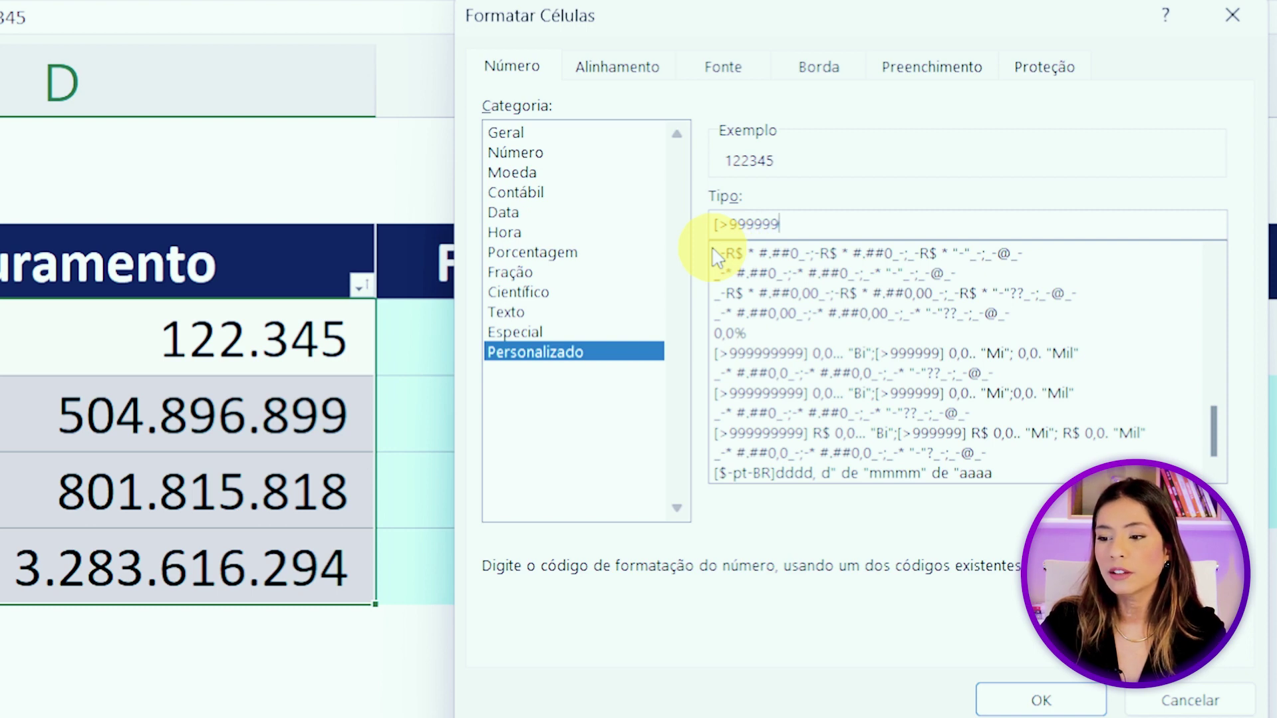
{"action": "type", "text": "999]"}
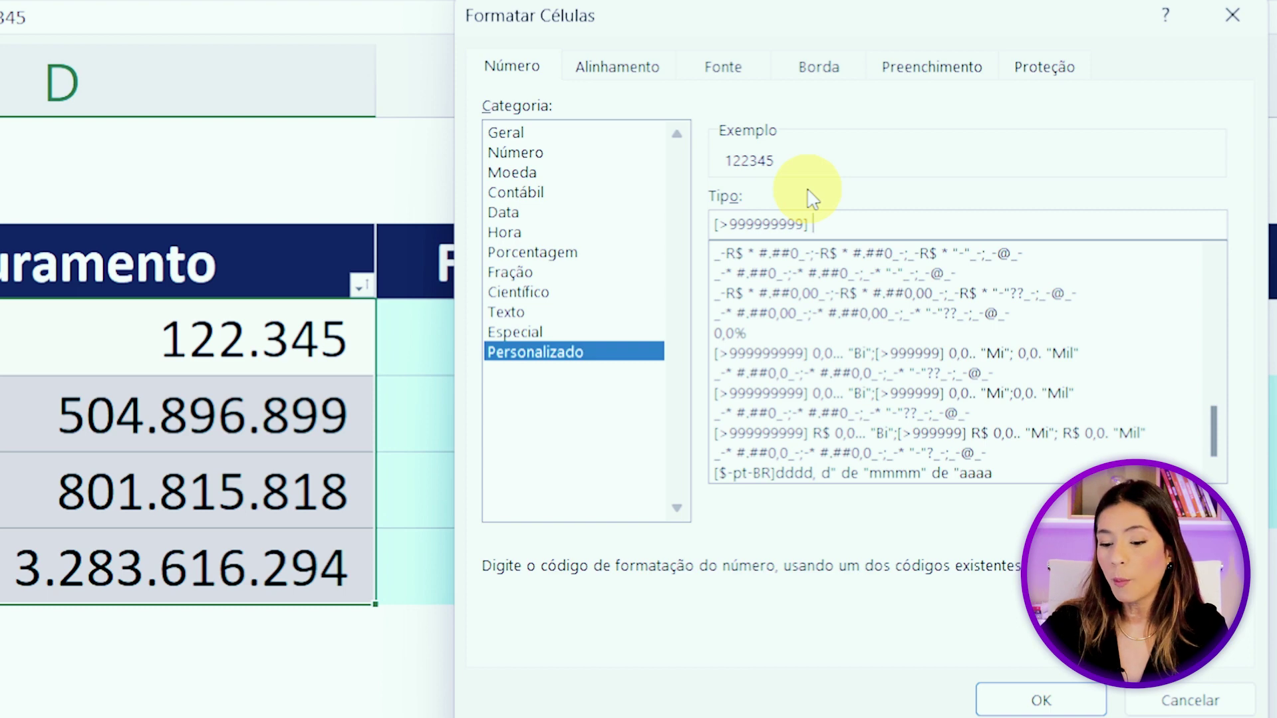
{"action": "type", "text": "R"}
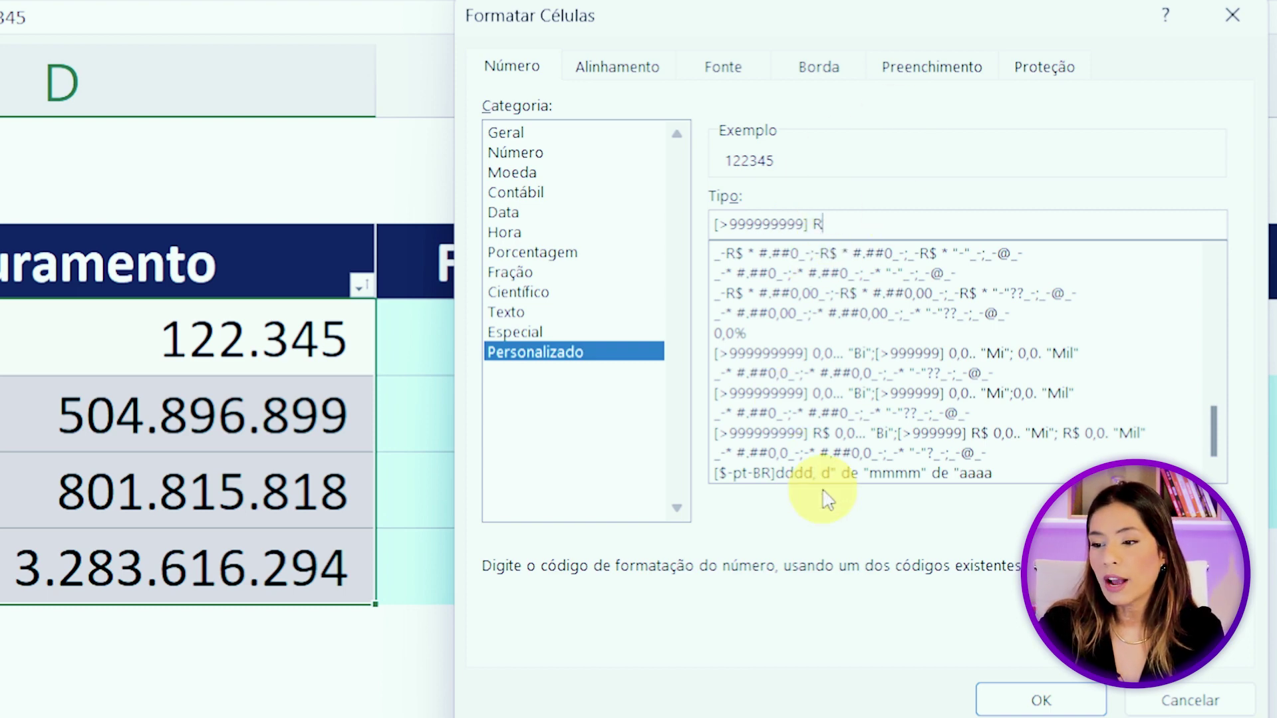
{"action": "type", "text": "$"}
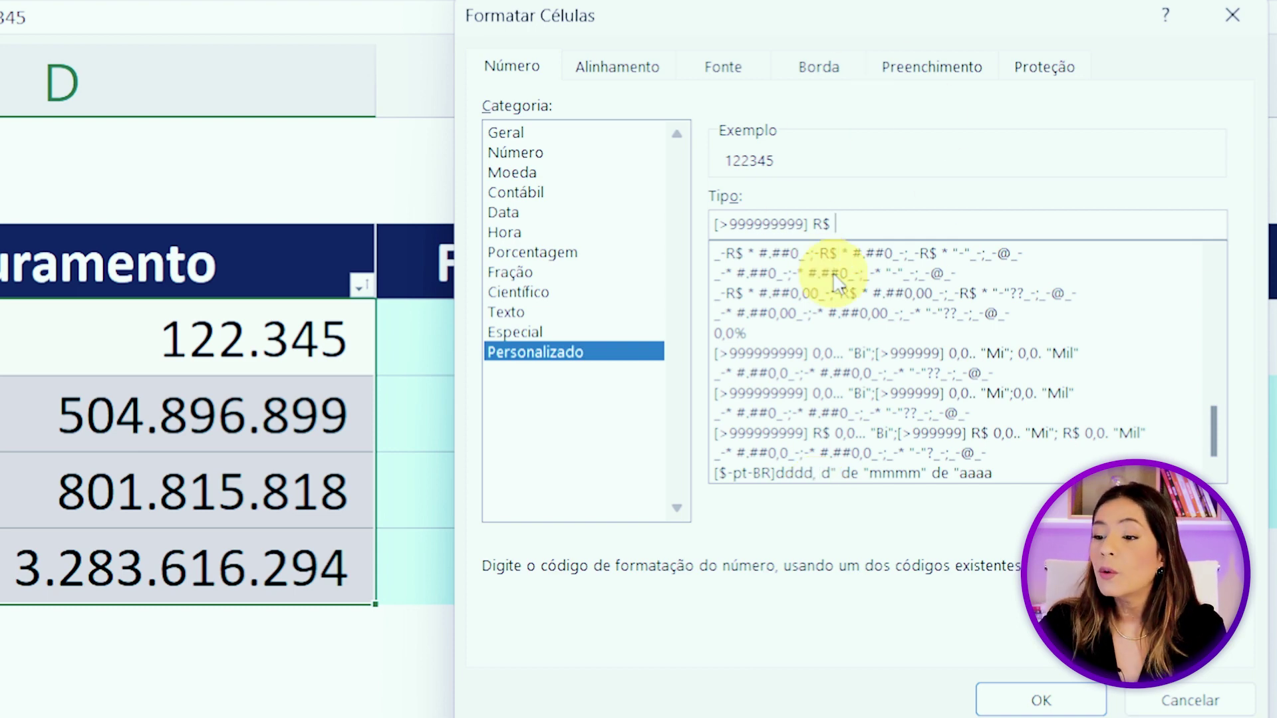
{"action": "type", "text": "0,0"}
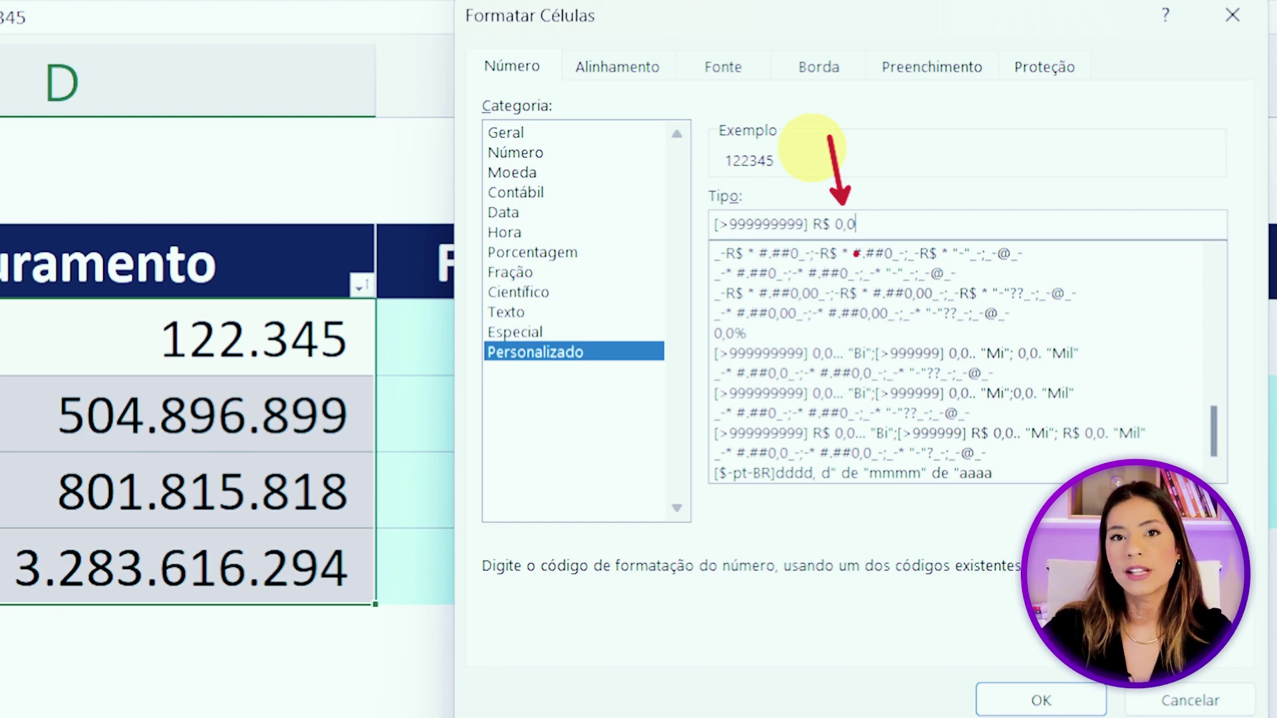
{"action": "type", "text": "0"}
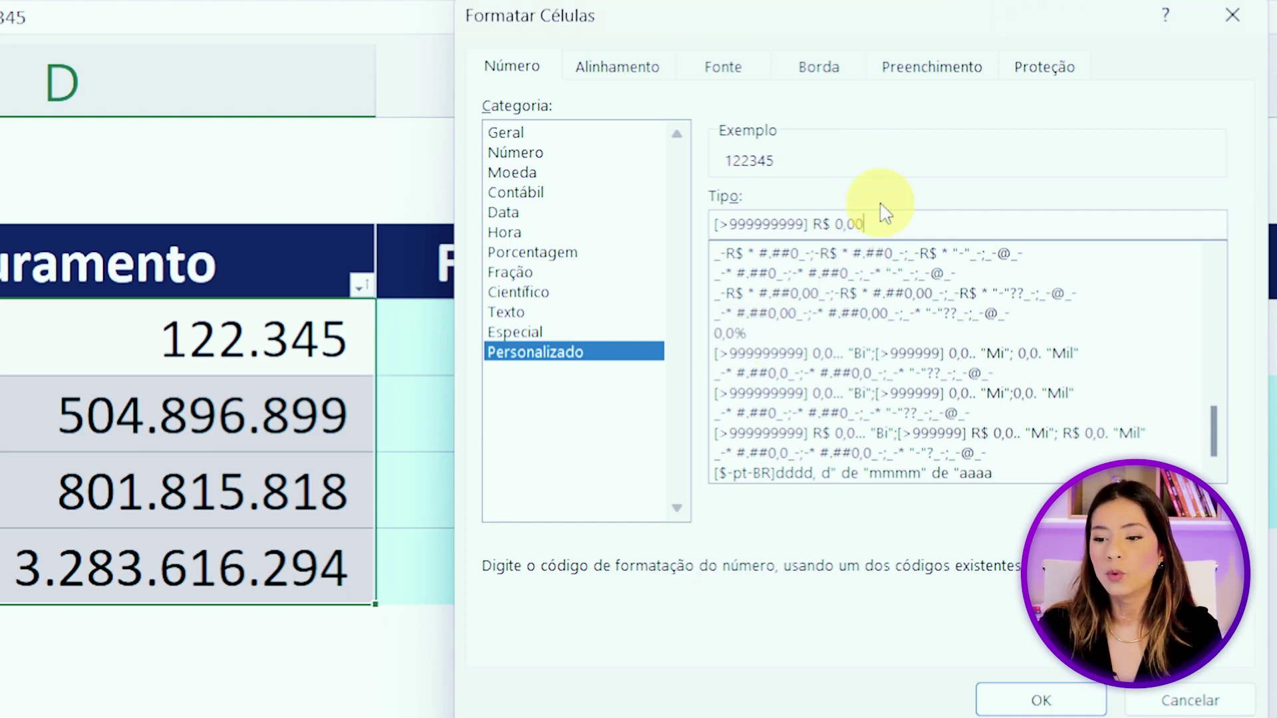
{"action": "key", "text": "BackSpace"}
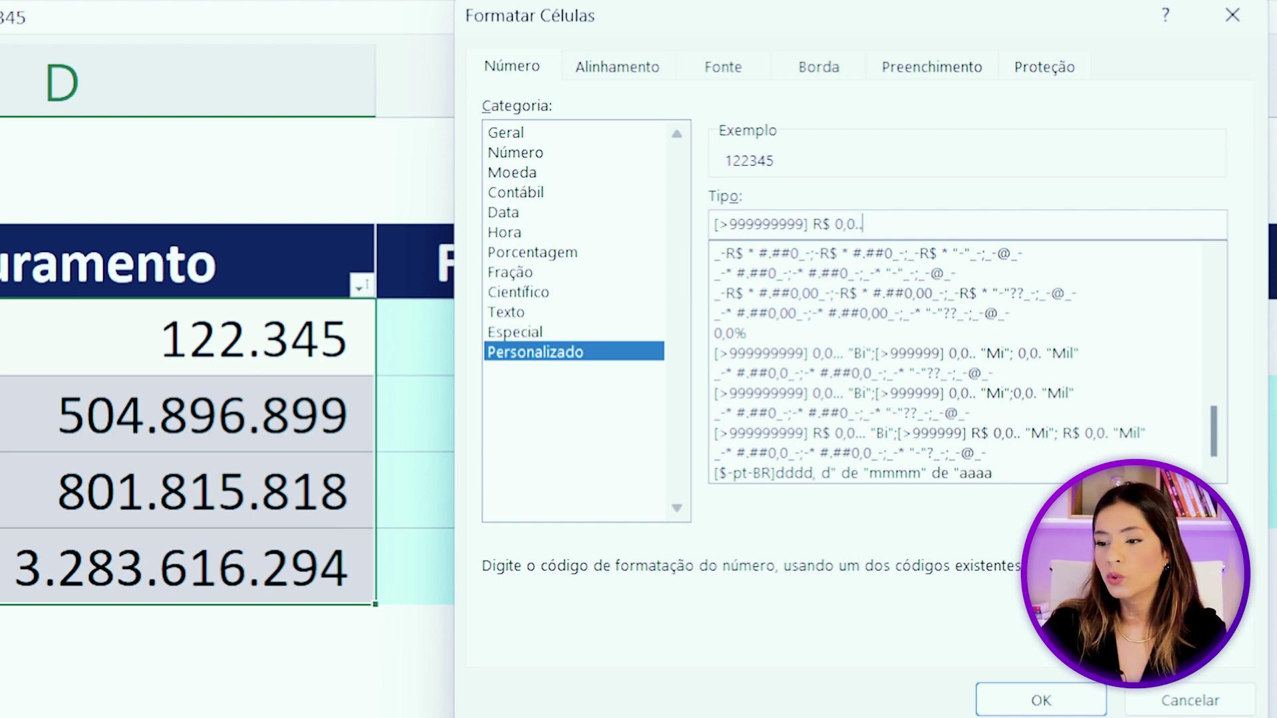
{"action": "mouse_move", "coordinate": [898, 262]}
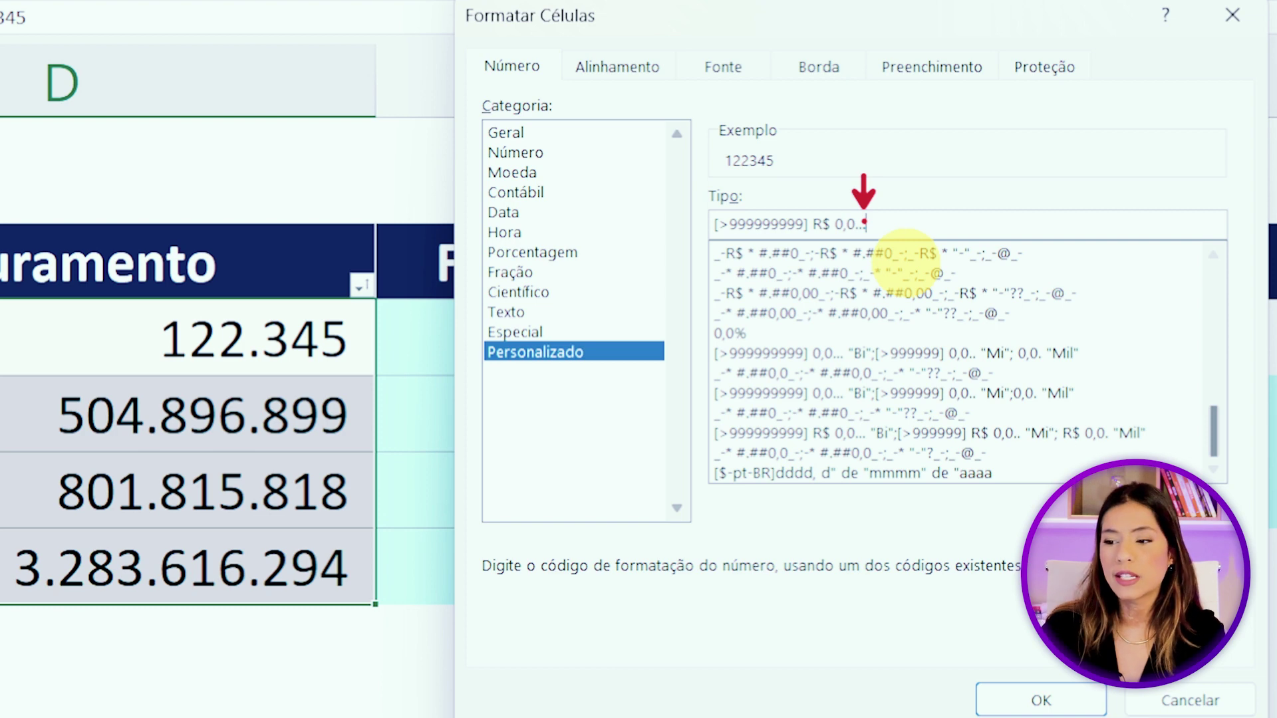
End the billions rule with the "Bi" label and a semicolon: [>999999999] R$ 0,0... "Bi";.
{"action": "type", "text": "\"Bi\""}
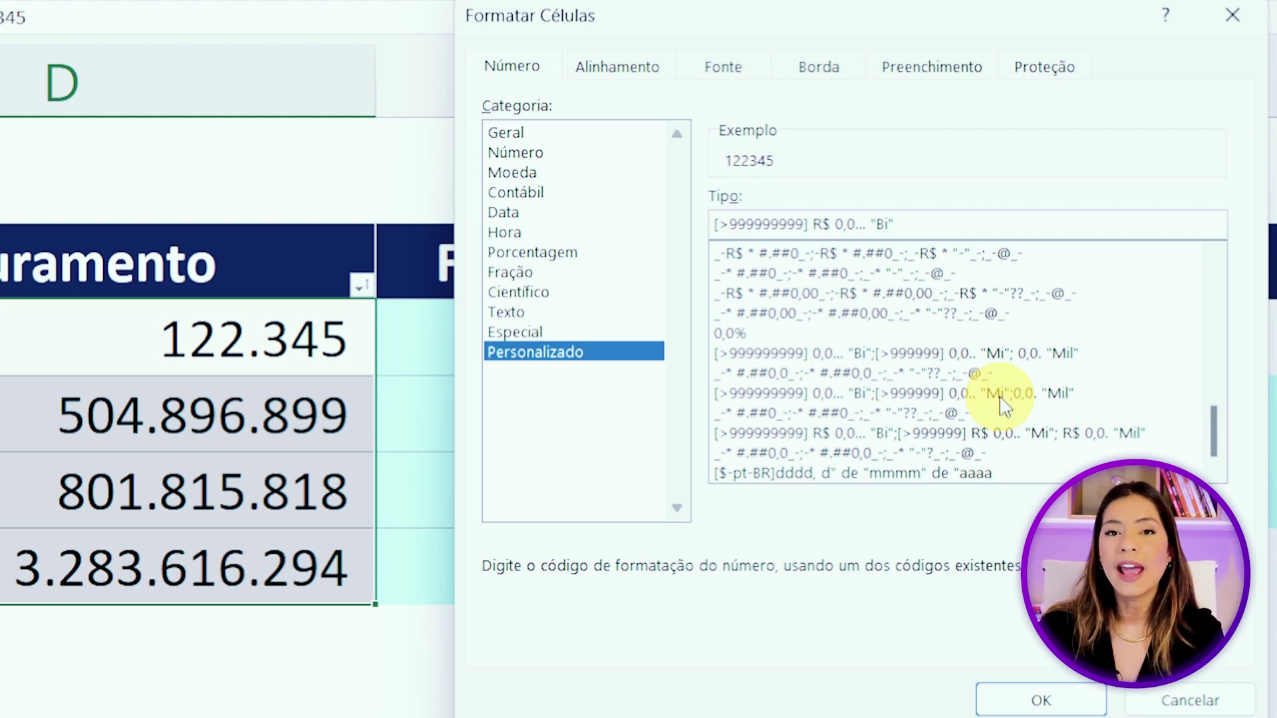
{"action": "left_click", "coordinate": [719, 221]}
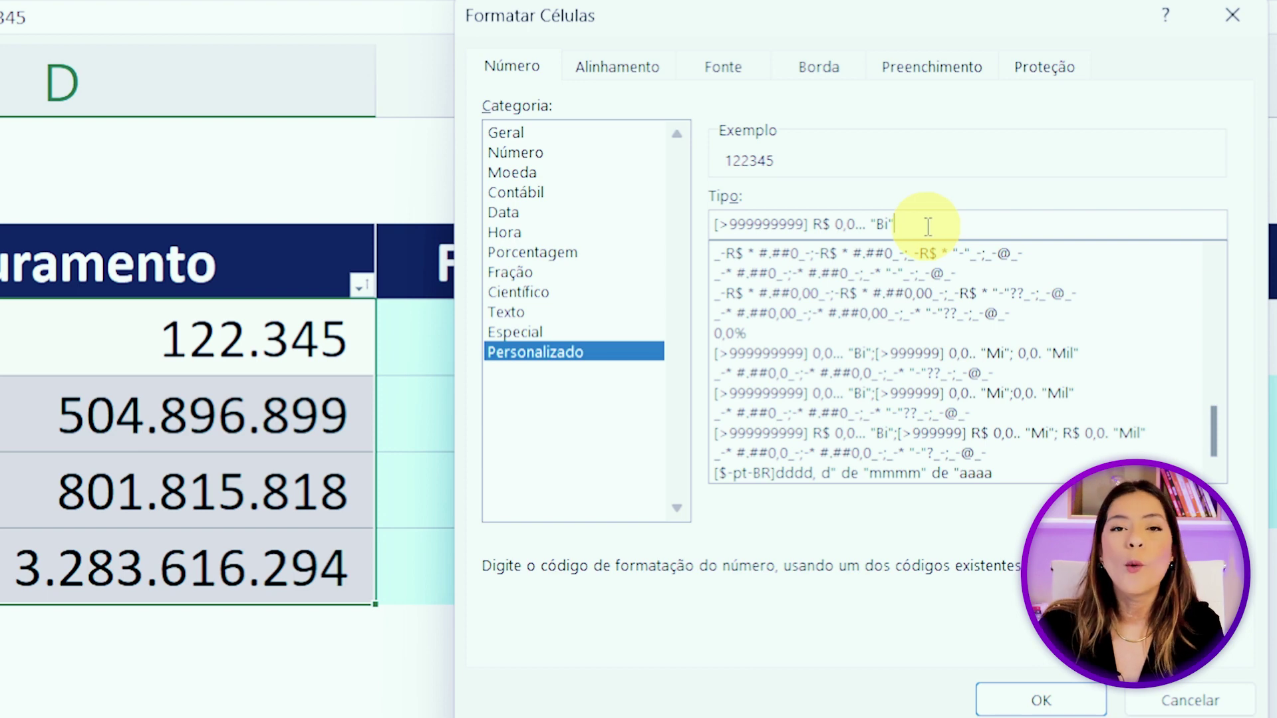
{"action": "type", "text": ";"}
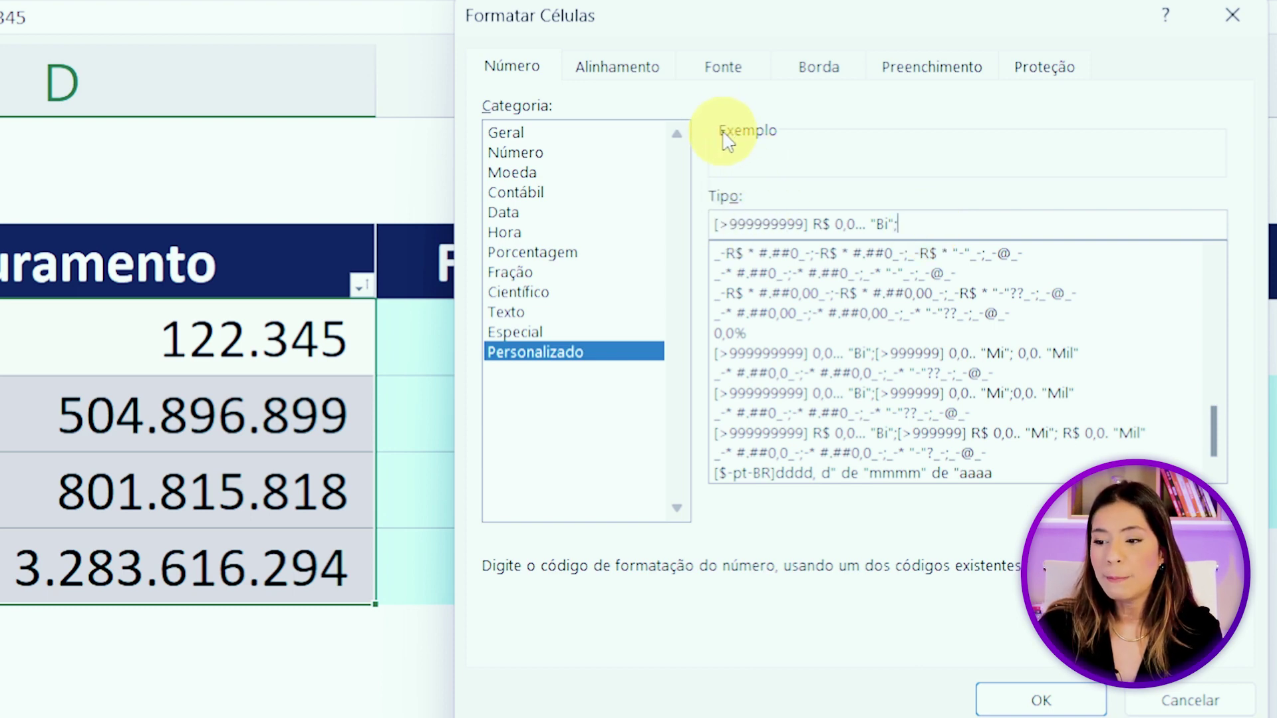
{"action": "mouse_move", "coordinate": [699, 203]}
{"action": "left_mouse_down"}
{"action": "mouse_move", "coordinate": [816, 246]}
{"action": "mouse_move", "coordinate": [747, 256]}
{"action": "mouse_move", "coordinate": [786, 266]}
{"action": "left_mouse_up"}
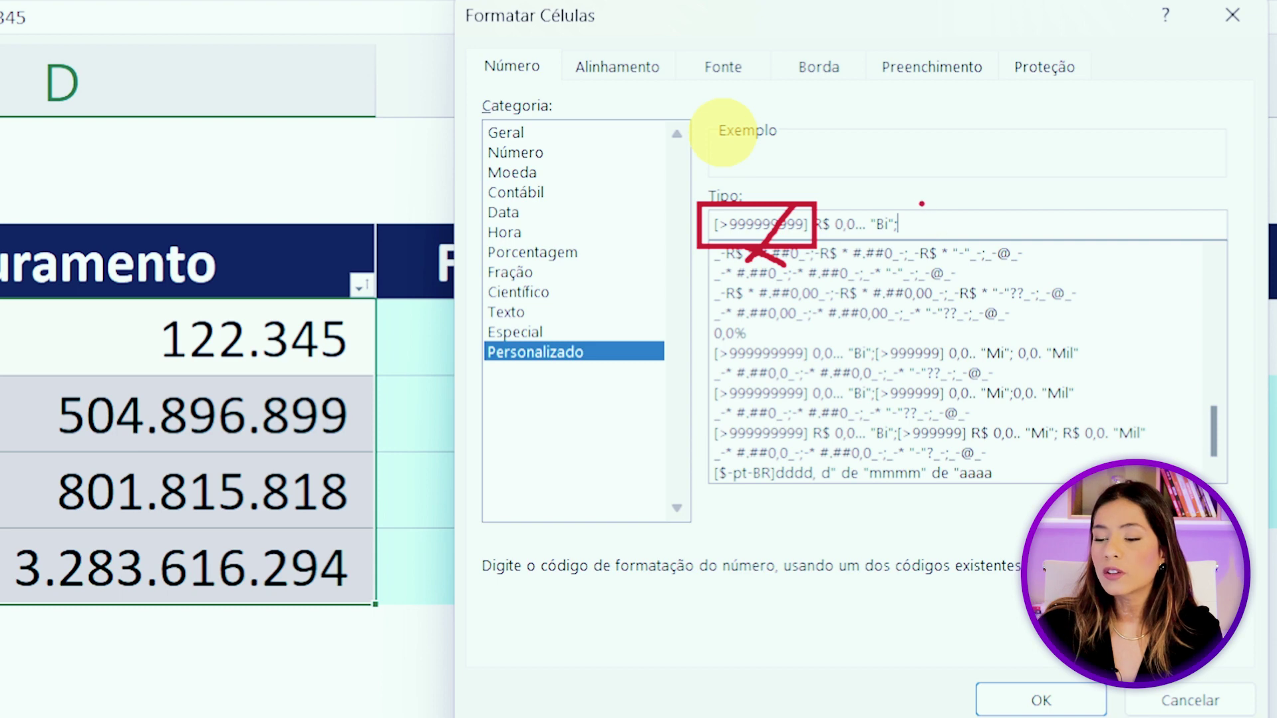
{"action": "left_click_drag", "start_coordinate": [894, 85], "coordinate": [917, 198]}
{"action": "type", "text": "[>999999"}
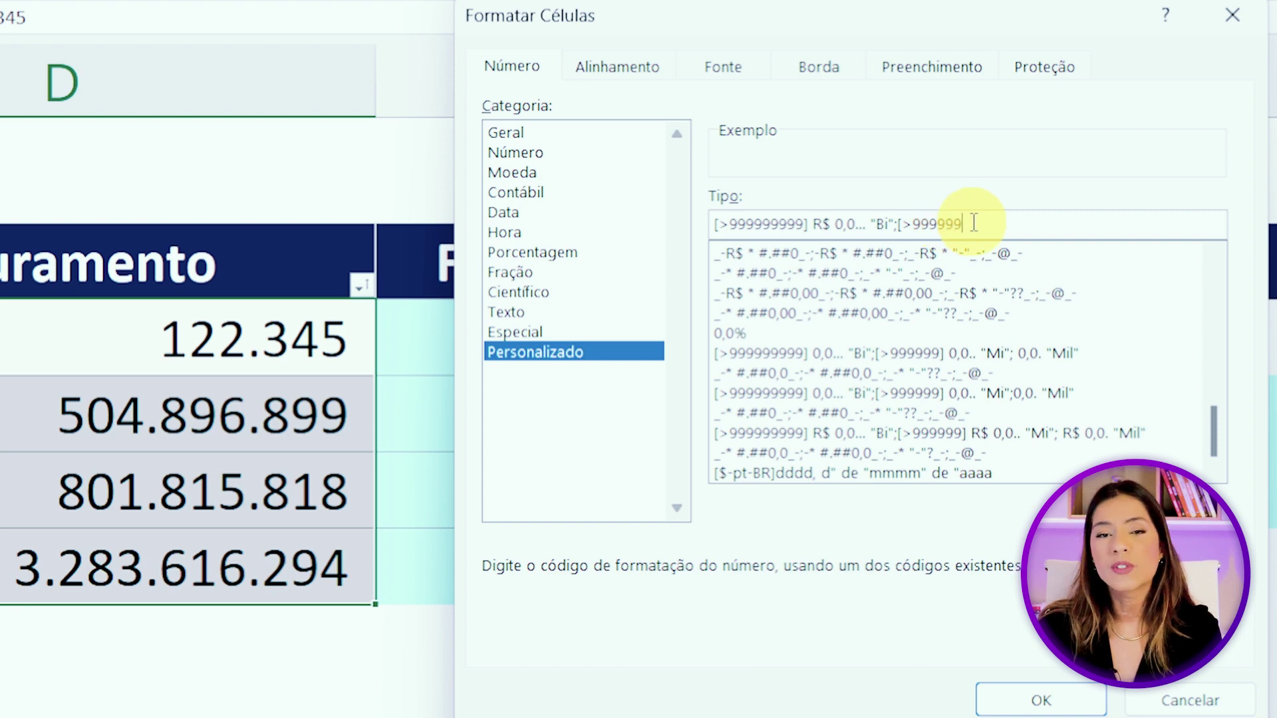
Add the millions "Mi" and thousands "Mil" rules and apply the format, showing R$ 122,3 Mil.
{"action": "left_click", "coordinate": [973, 222]}
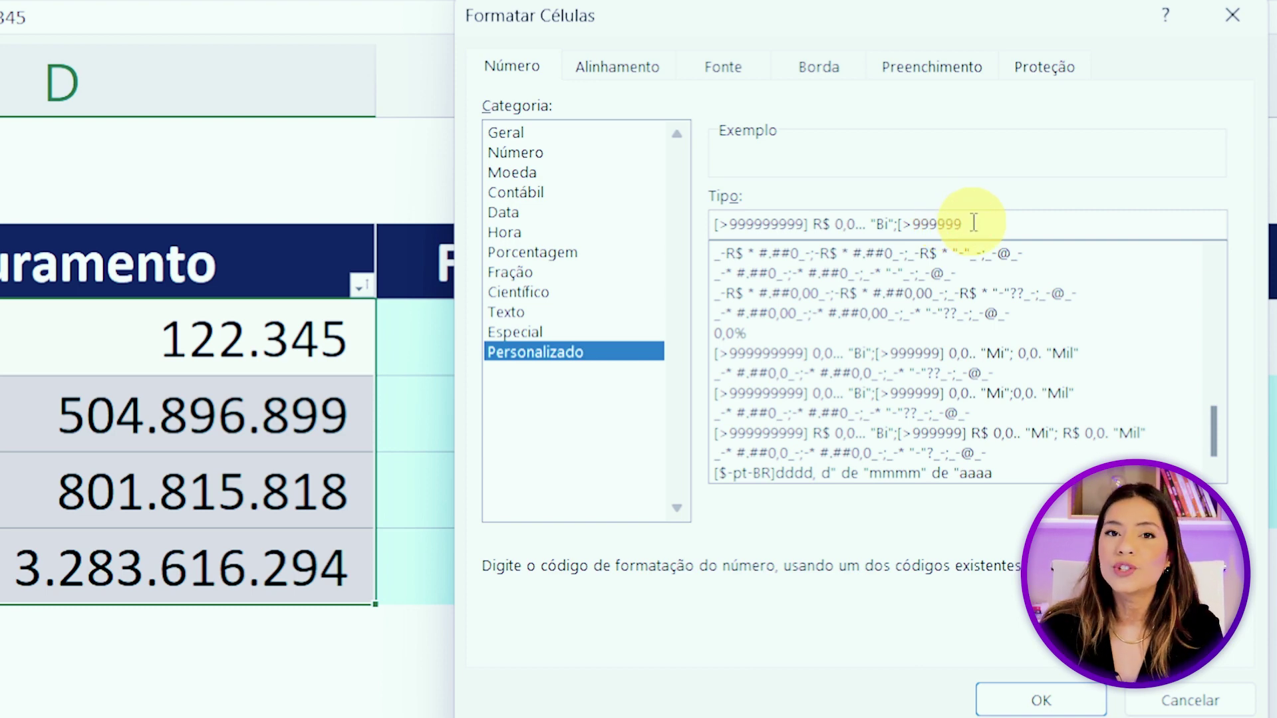
{"action": "type", "text": "] 0,0"}
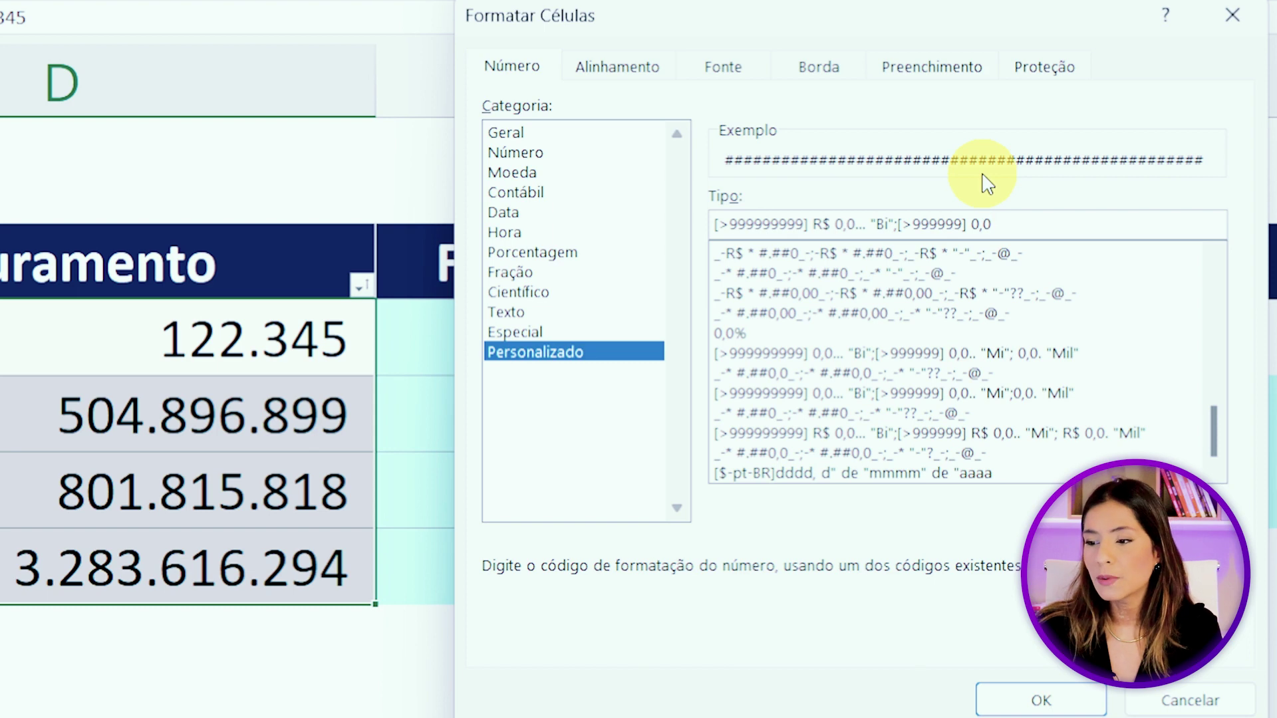
{"action": "key", "text": "BackSpace"}
{"action": "key", "text": "BackSpace"}
{"action": "key", "text": "BackSpace"}
{"action": "type", "text": "R$ "}
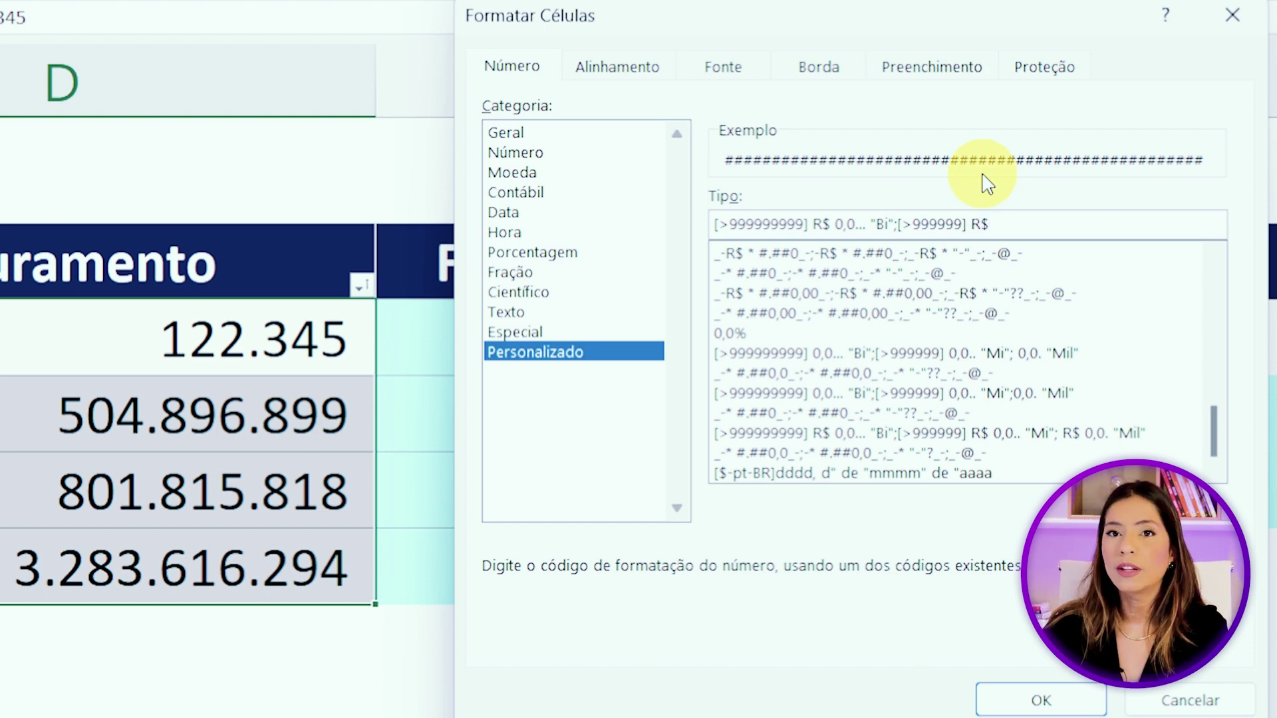
{"action": "type", "text": "0"}
{"action": "left_click", "coordinate": [999, 194]}
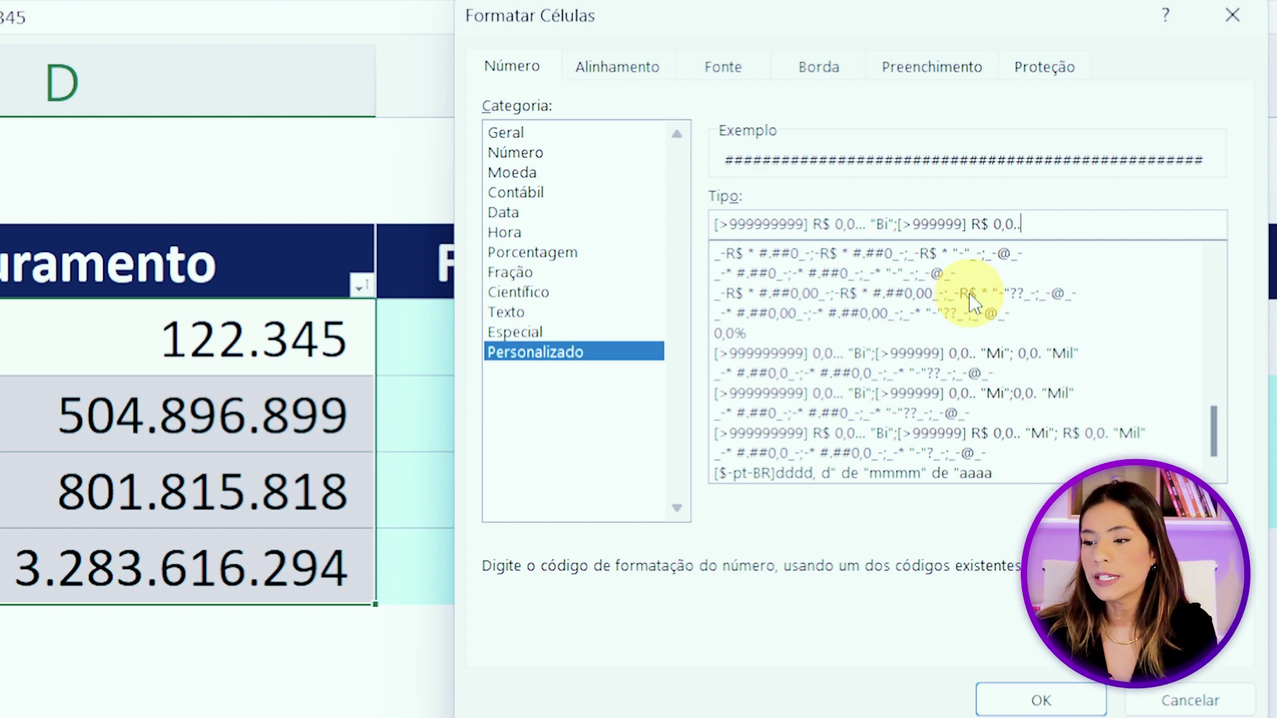
{"action": "type", "text": "\"Bi\""}
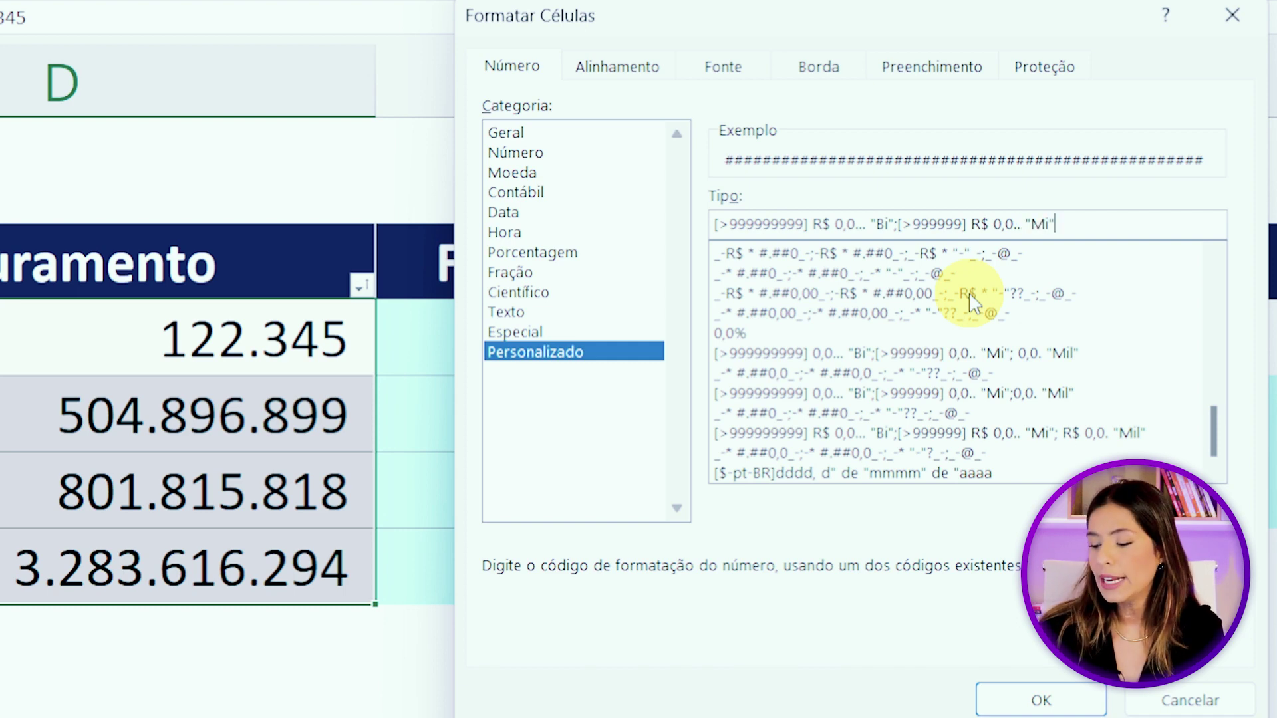
{"action": "type", "text": ";"}
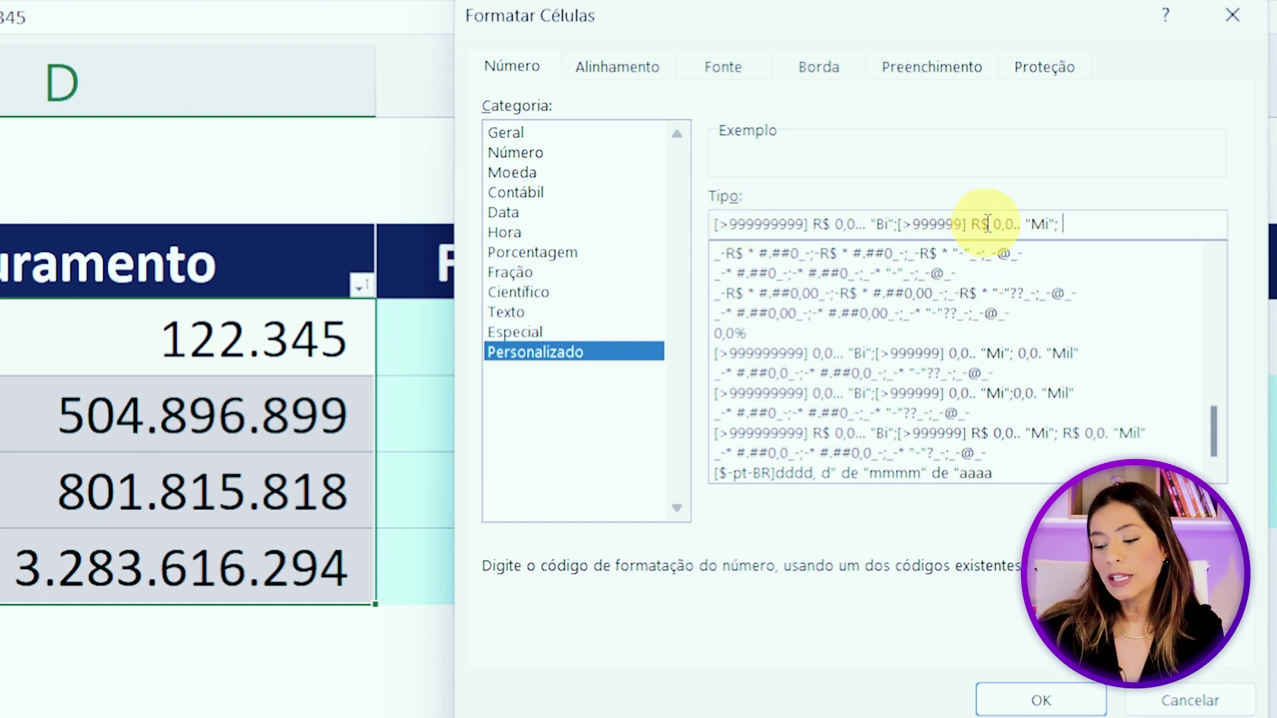
{"action": "type", "text": "R$"}
{"action": "key", "text": "BackSpace"}
{"action": "type", "text": "$ 0,0. \"Mil"}
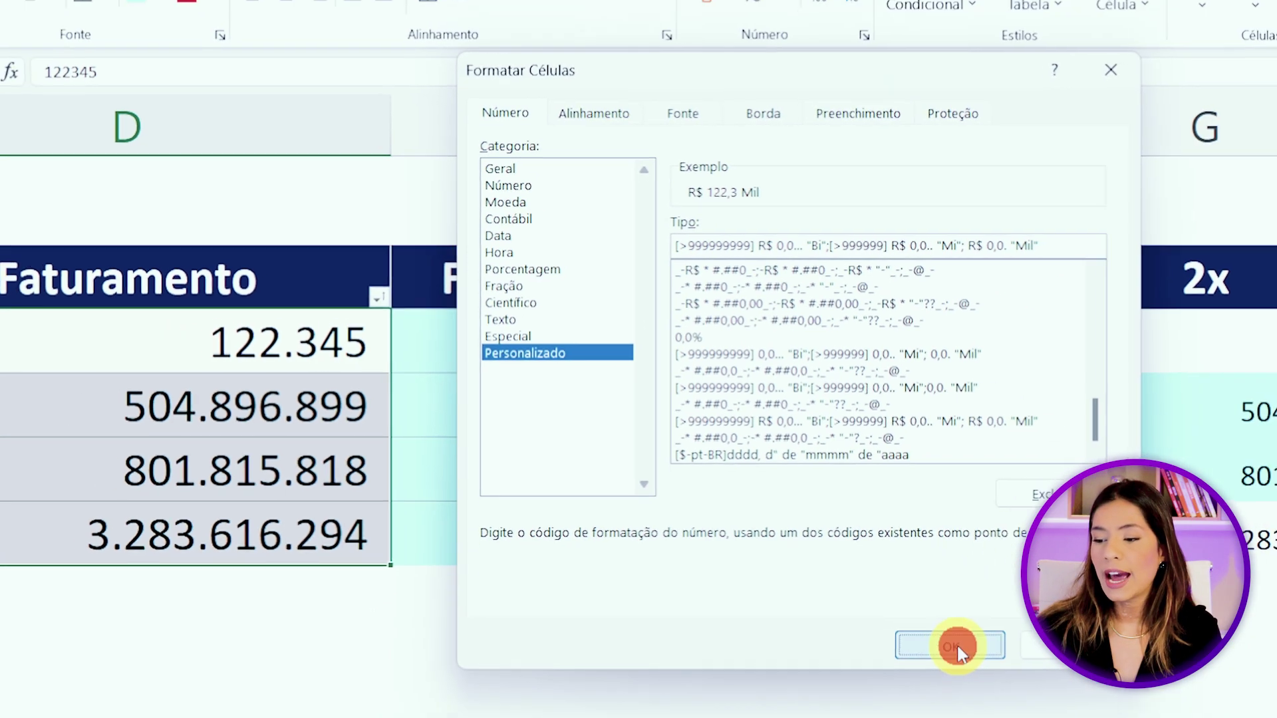
{"action": "left_click", "coordinate": [1064, 698]}
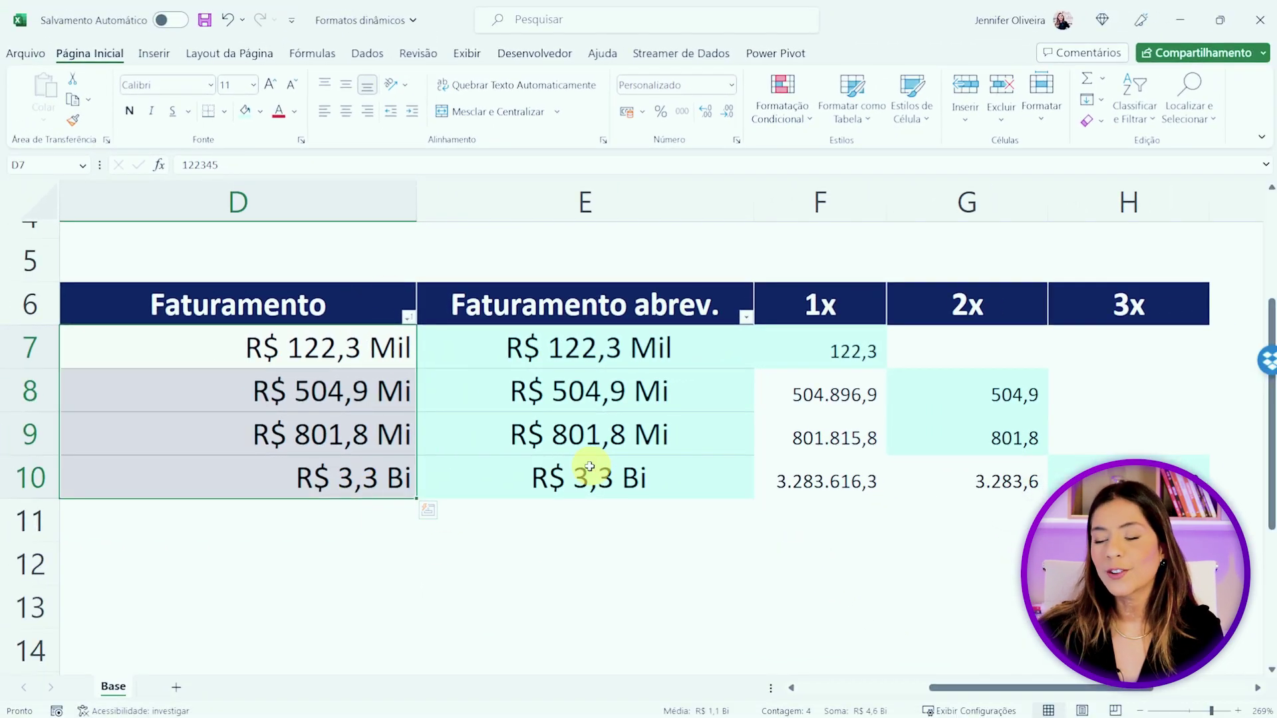
Shorten the D8 revenue to 504896 so it displays R$ 504,9 Mil.
{"action": "left_click", "coordinate": [695, 363]}
{"action": "left_click", "coordinate": [695, 385]}
{"action": "double_click", "coordinate": [385, 387]}
{"action": "key", "text": "BackSpace"}
{"action": "key", "text": "BackSpace"}
{"action": "key", "text": "Return"}
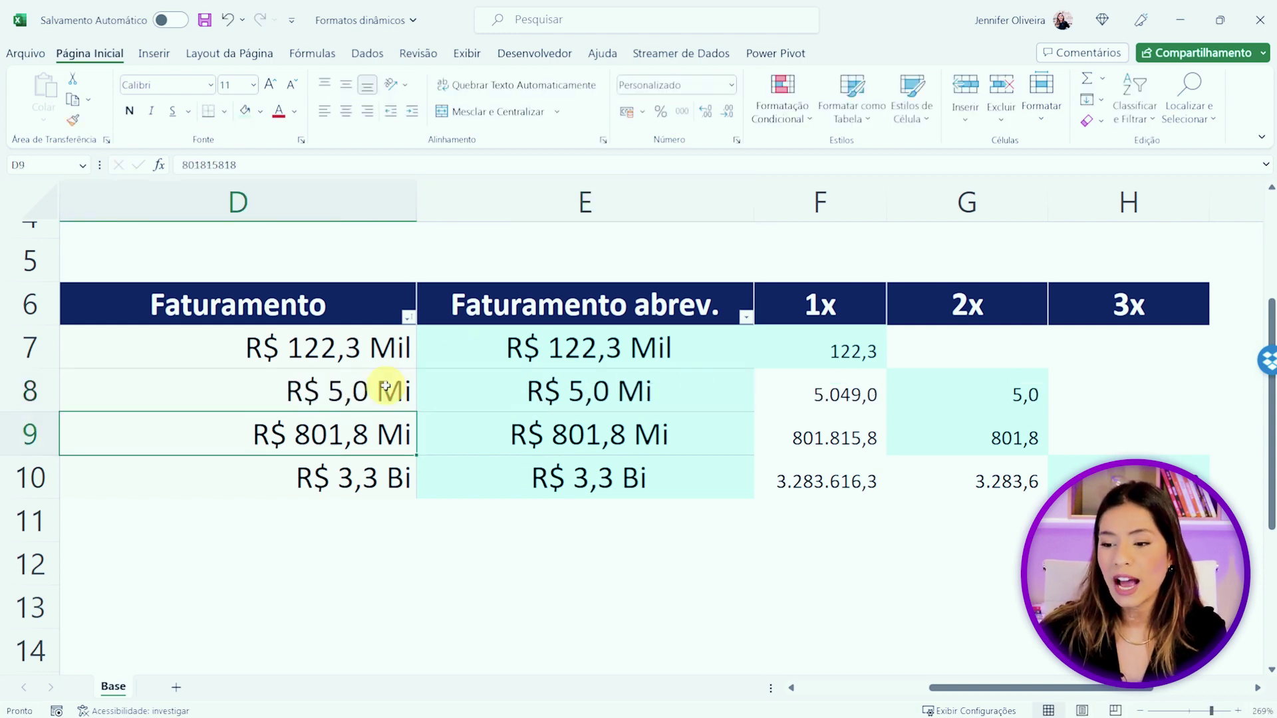
{"action": "double_click", "coordinate": [409, 402]}
{"action": "key", "text": "BackSpace"}
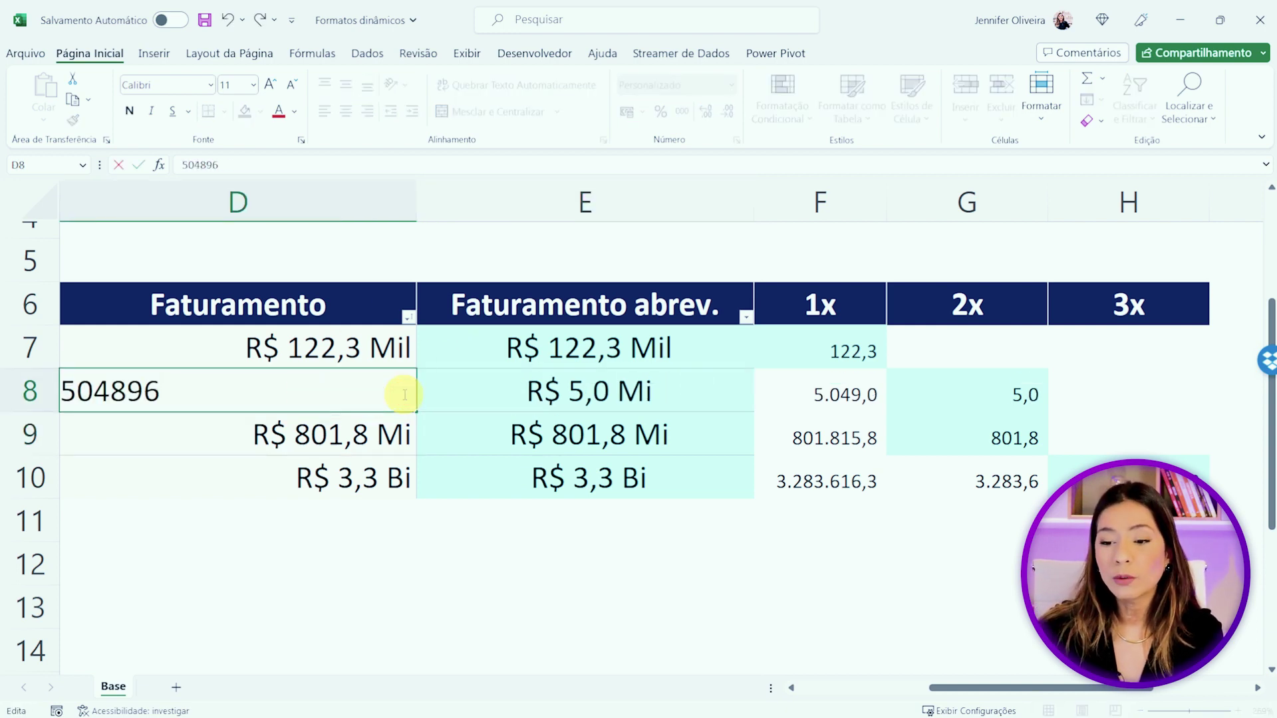
{"action": "key", "text": "Return"}
Select the revenue cells D7:D10.
{"action": "left_click", "coordinate": [353, 393]}
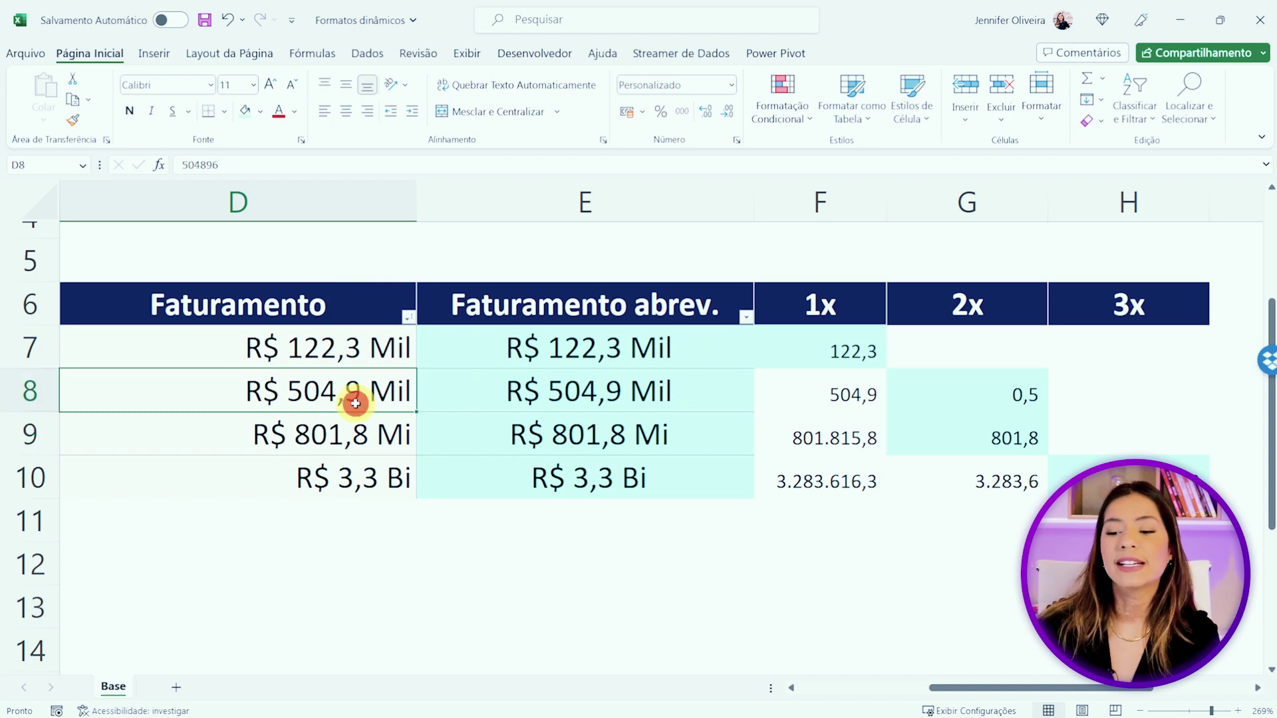
{"action": "left_click", "coordinate": [373, 348]}
{"action": "key", "text": "ctrl+shift+Down"}
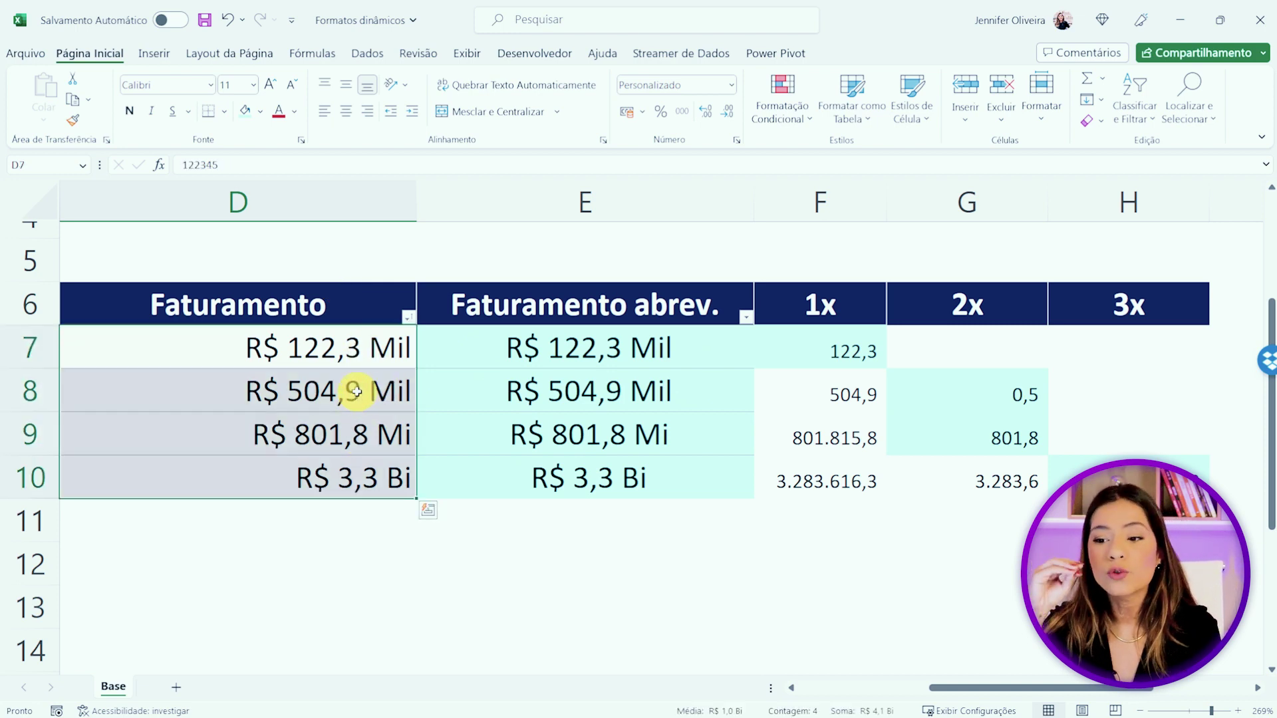
{"action": "scroll", "coordinate": [342, 505], "scroll_direction": "down", "scroll_amount": 2}
Enter =SOMA(D7:D10) in D11 to total the revenues, displaying 4,1 Bi.
{"action": "scroll", "coordinate": [342, 504], "scroll_direction": "down", "scroll_amount": 2}
{"action": "left_click", "coordinate": [321, 548]}
{"action": "type", "text": "=so"}
{"action": "key", "text": "Tab"}
{"action": "key", "text": "Up"}
{"action": "key", "text": "ctrl+shift+Up"}
{"action": "key", "text": "shift+Down"}
{"action": "key", "text": "shift+Down"}
{"action": "key", "text": "shift+Down"}
{"action": "key", "text": "shift+Up"}
{"action": "key", "text": "shift+Up"}
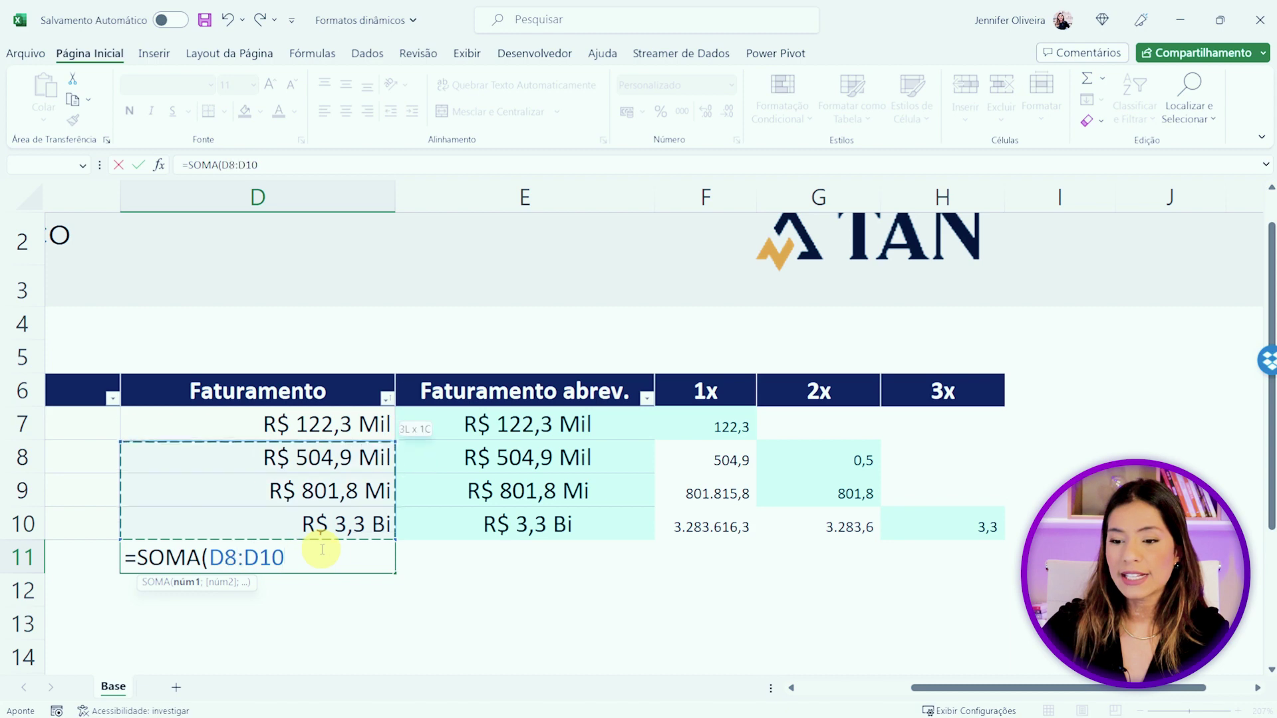
{"action": "key", "text": "Return"}
{"action": "double_click", "coordinate": [377, 562]}
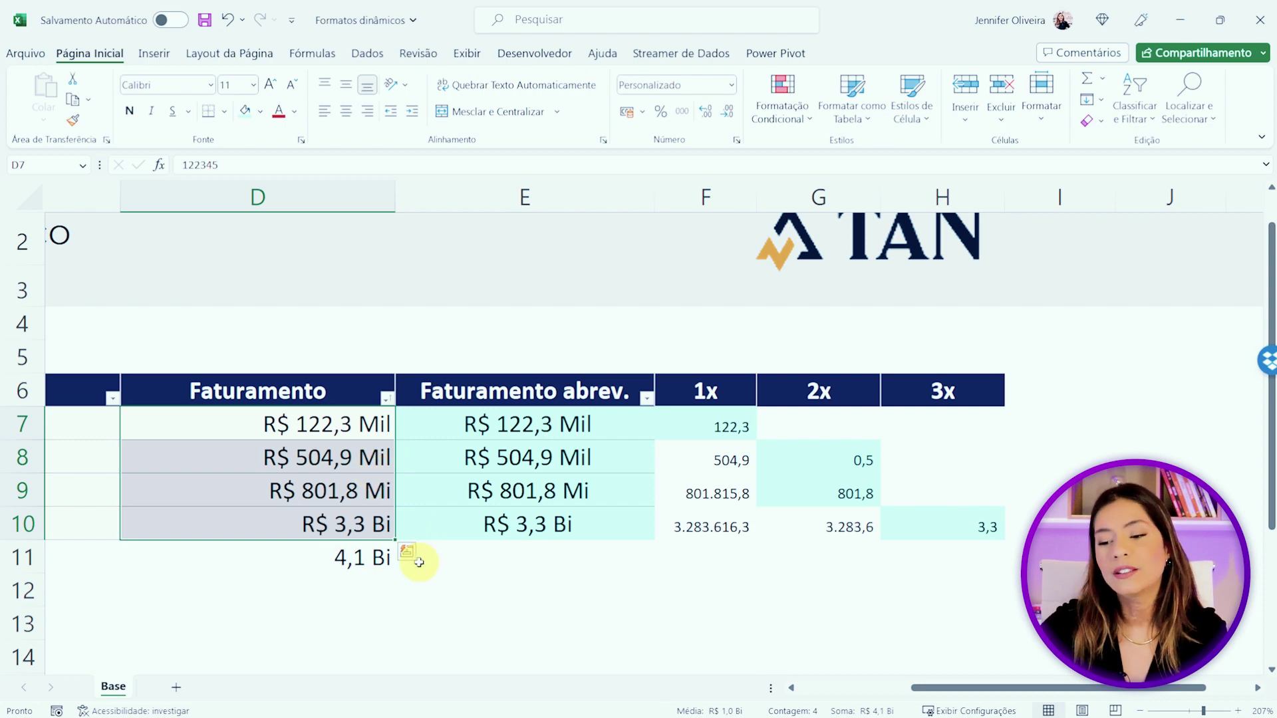
{"action": "left_click", "coordinate": [372, 558]}
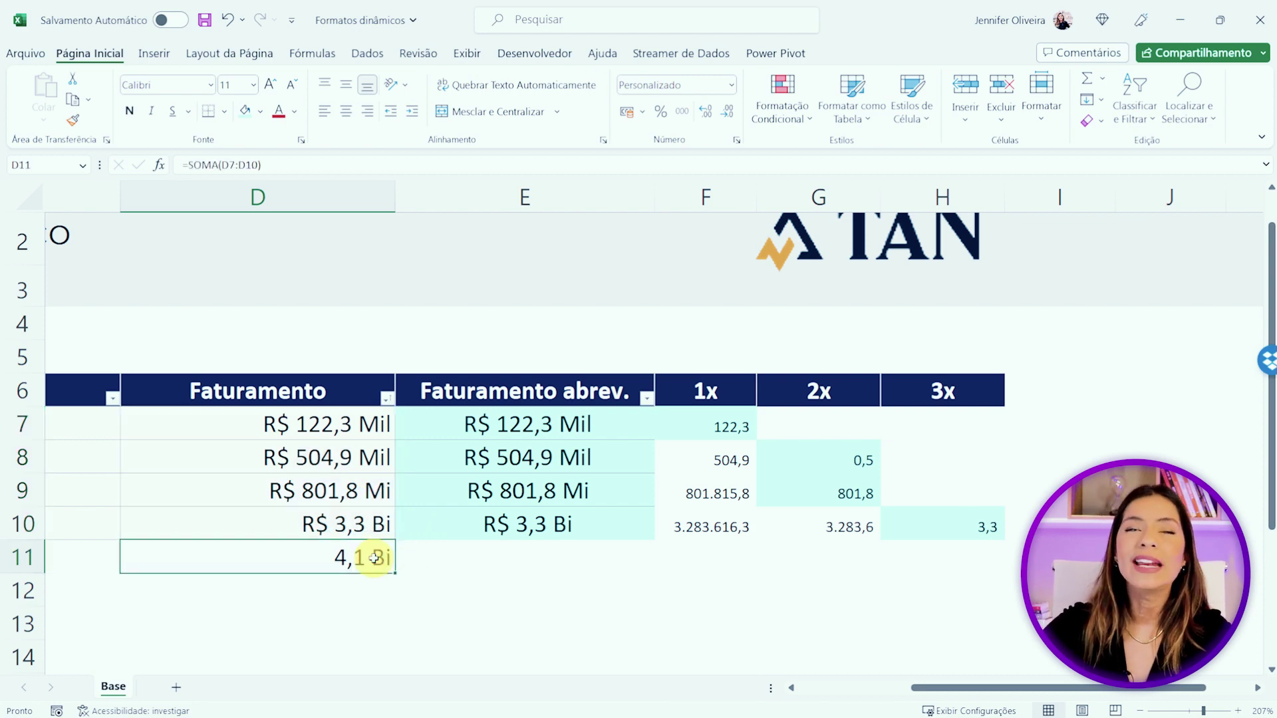